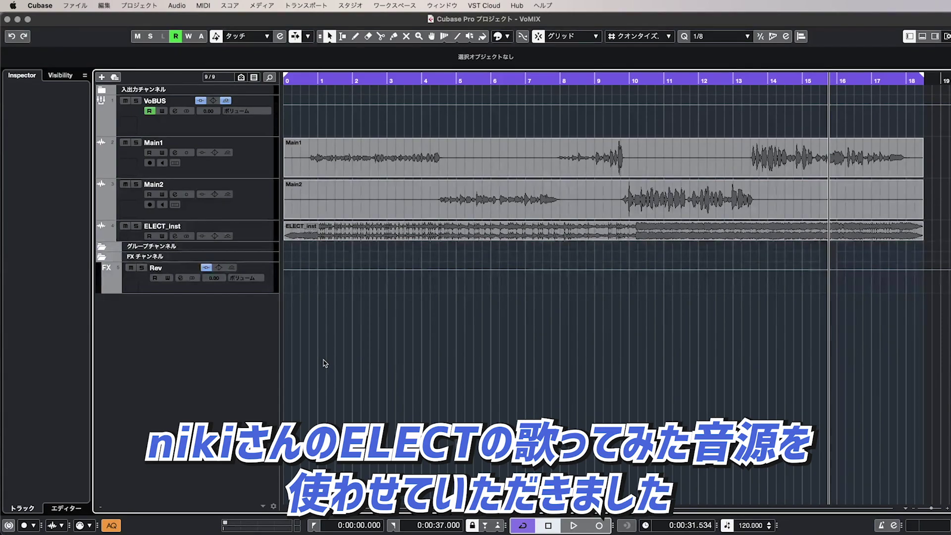
# Stop playback and review the VoBUS, Main1, Main2 and ELECT_inst channels in the MixConsole.
pyautogui.press('space')
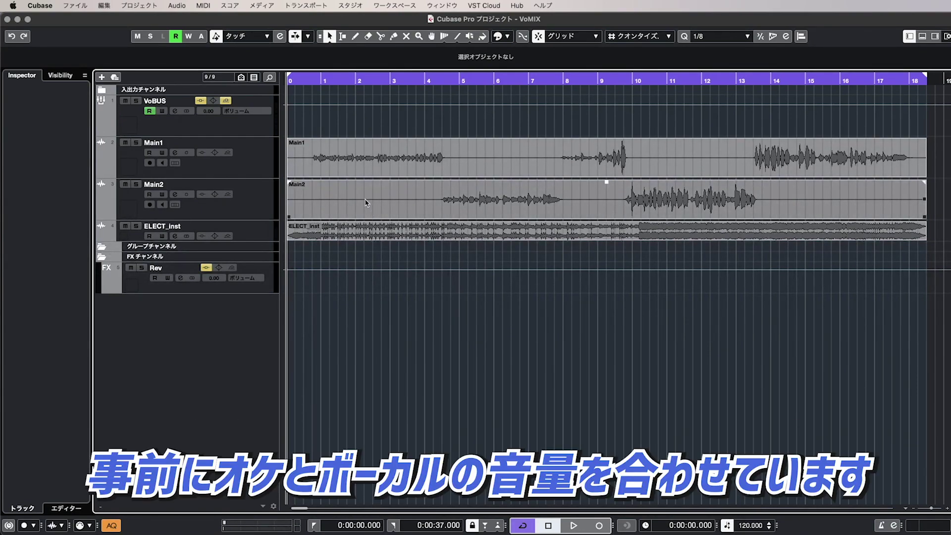
pyautogui.press('F3')
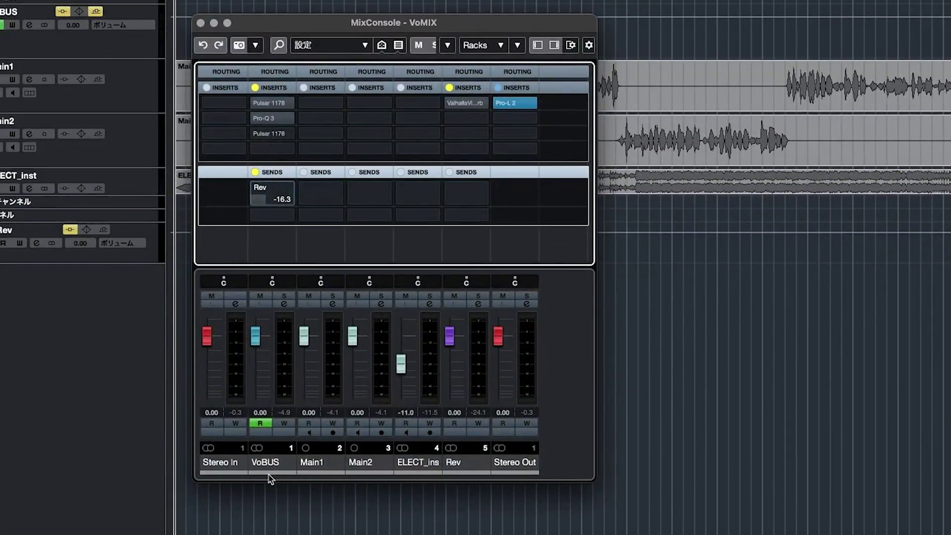
pyautogui.click(268, 471)
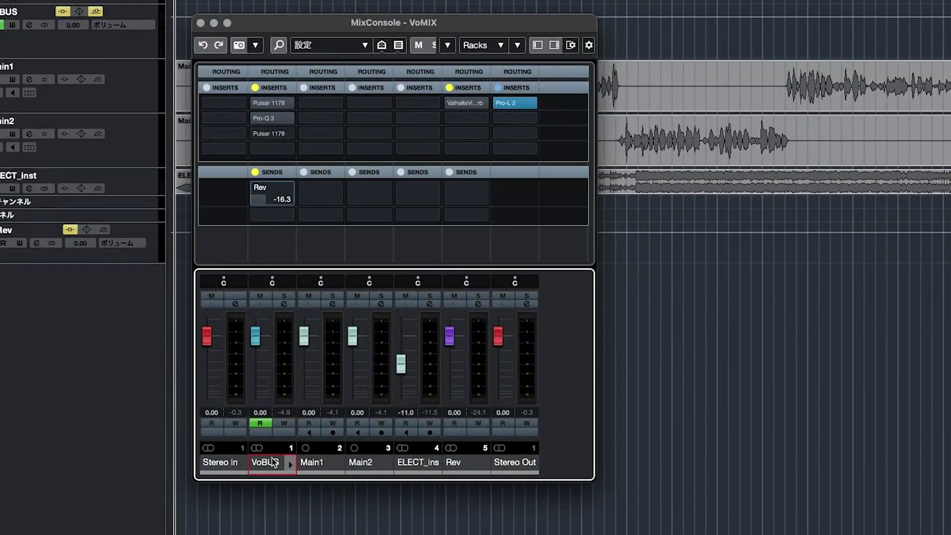
pyautogui.click(313, 466)
pyautogui.click(366, 463)
pyautogui.click(397, 463)
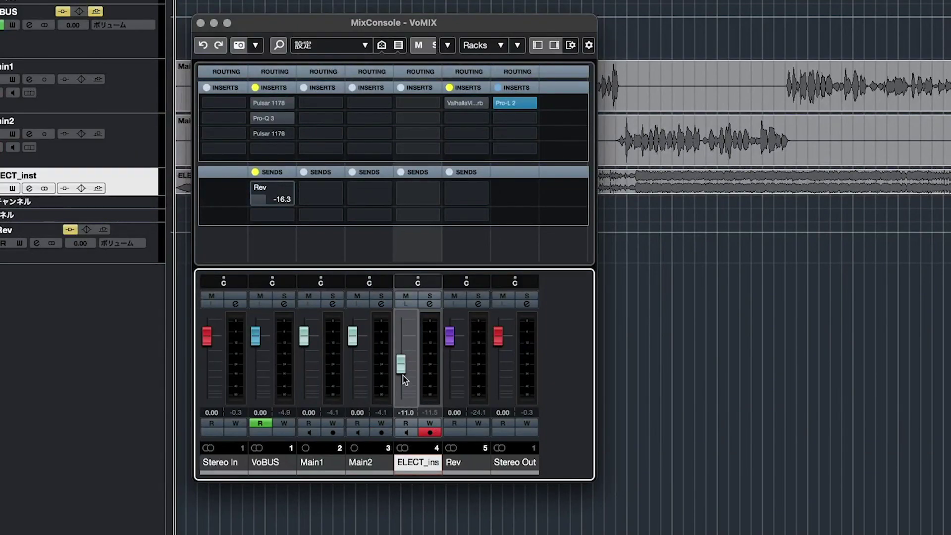
# Inspect the Pro-L 2 limiter on the Stereo Out channel and close its window.
pyautogui.click(515, 463)
pyautogui.click(515, 103)
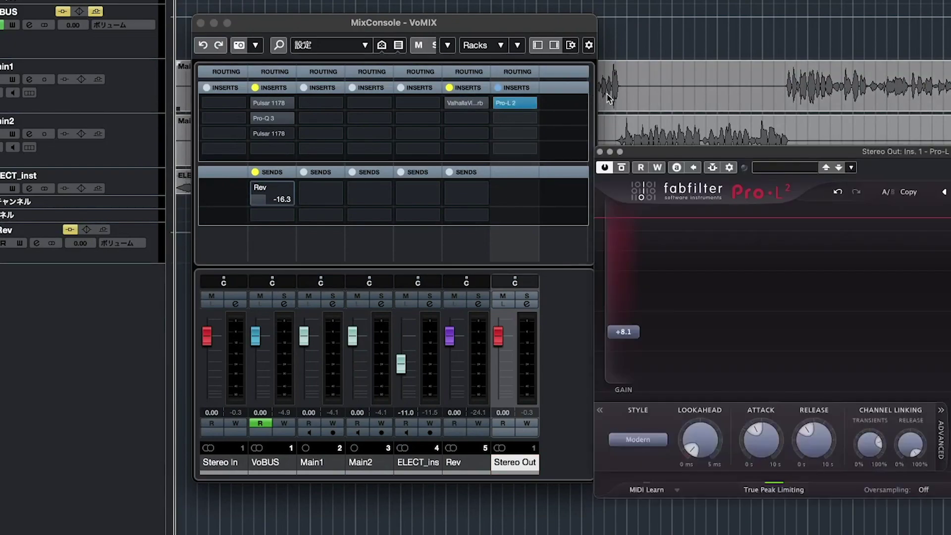
pyautogui.moveTo(746, 151); pyautogui.dragTo(521, 68)
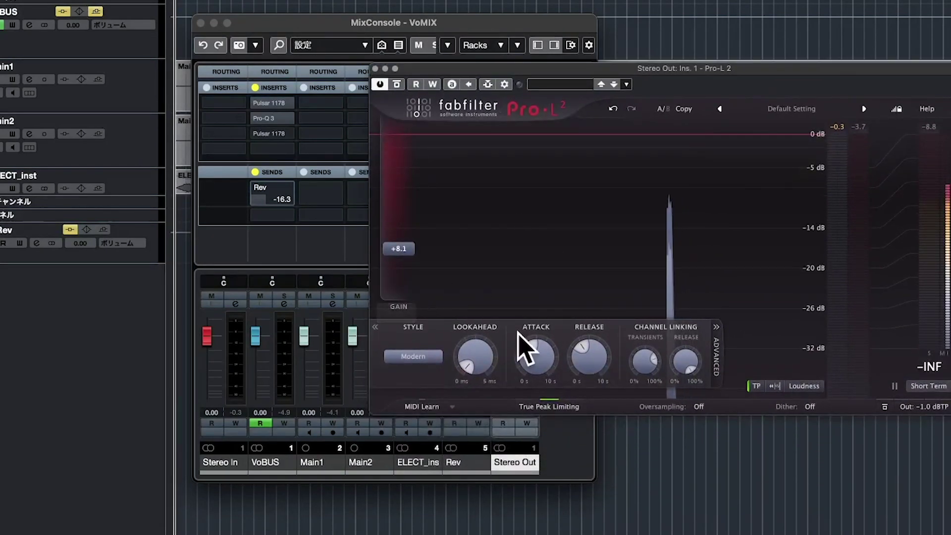
pyautogui.click(375, 69)
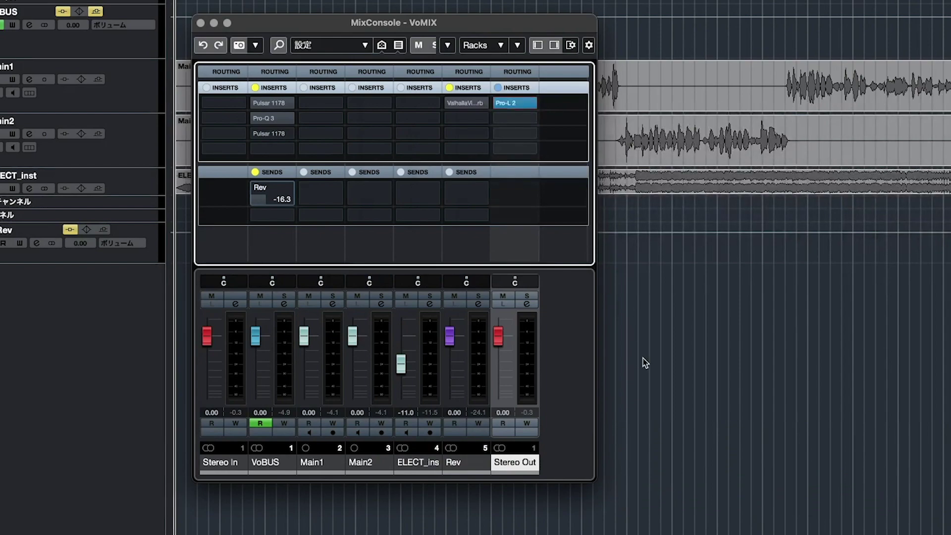
# Play the mix with the vocal effects bypassed and compare the vocal waveforms in the verse and chorus sections.
pyautogui.press('F3')
pyautogui.press('space')
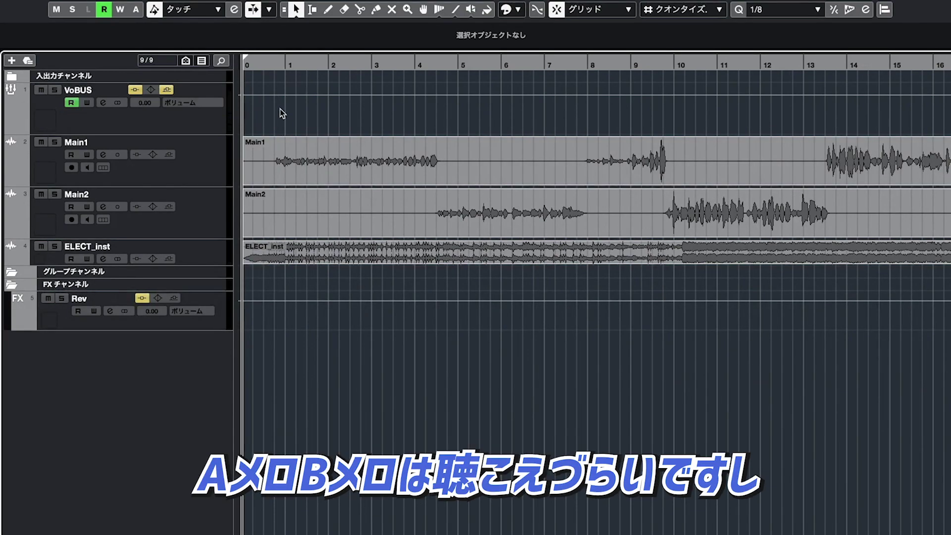
pyautogui.click(271, 69)
pyautogui.doubleClick(390, 65)
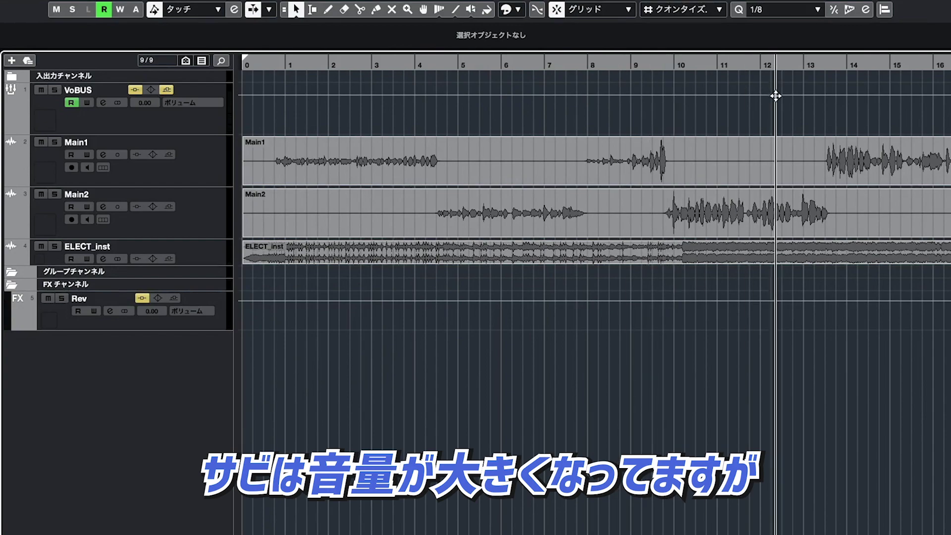
pyautogui.moveTo(650, 106); pyautogui.dragTo(721, 105)
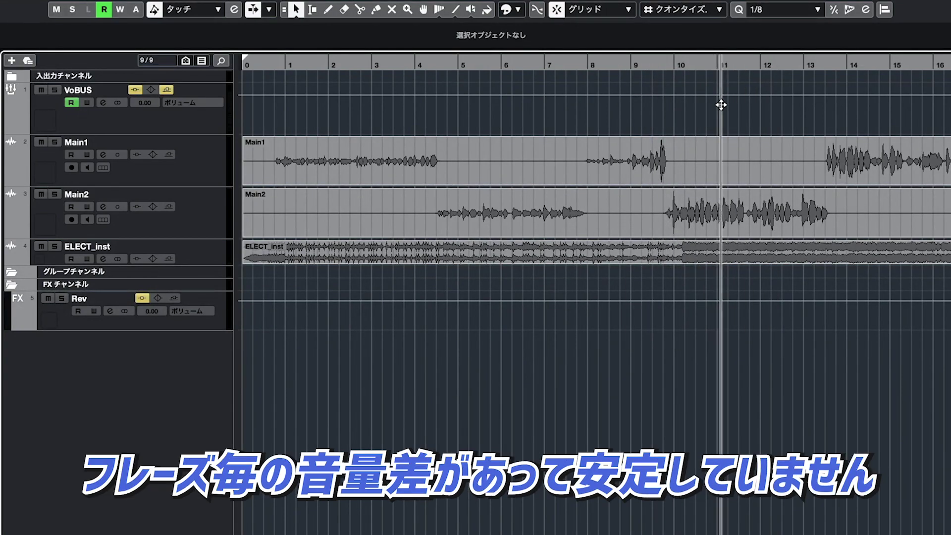
pyautogui.press('g')
pyautogui.press('g')
pyautogui.press('g')
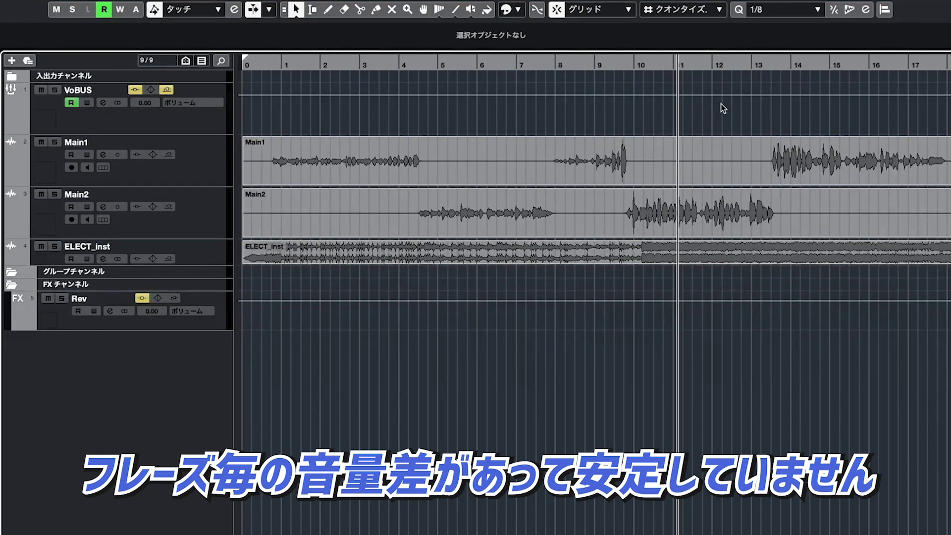
pyautogui.press('h')
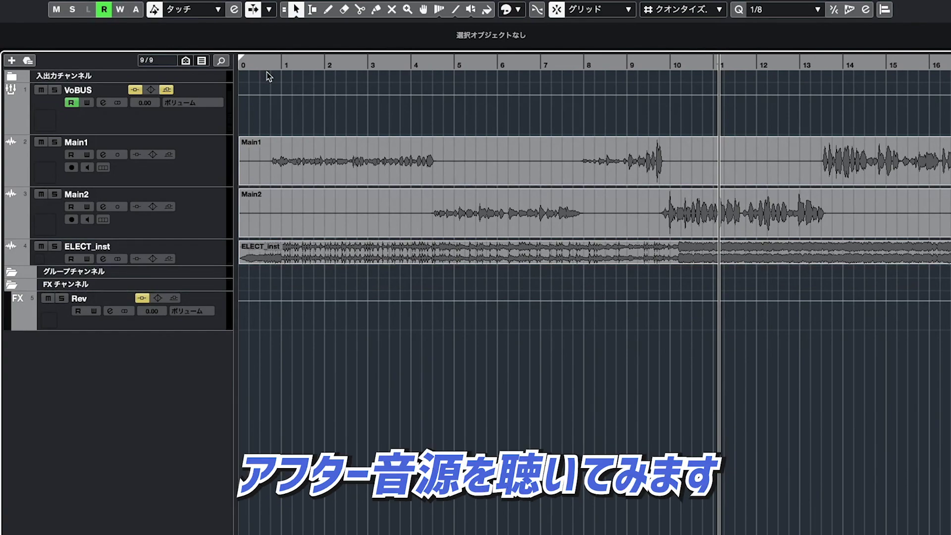
# Activate Pulsar 1178 and Pro-Q 3 on VoBUS, the Valhalla reverb on Rev, and the VoBUS send to Rev.
pyautogui.press('F3')
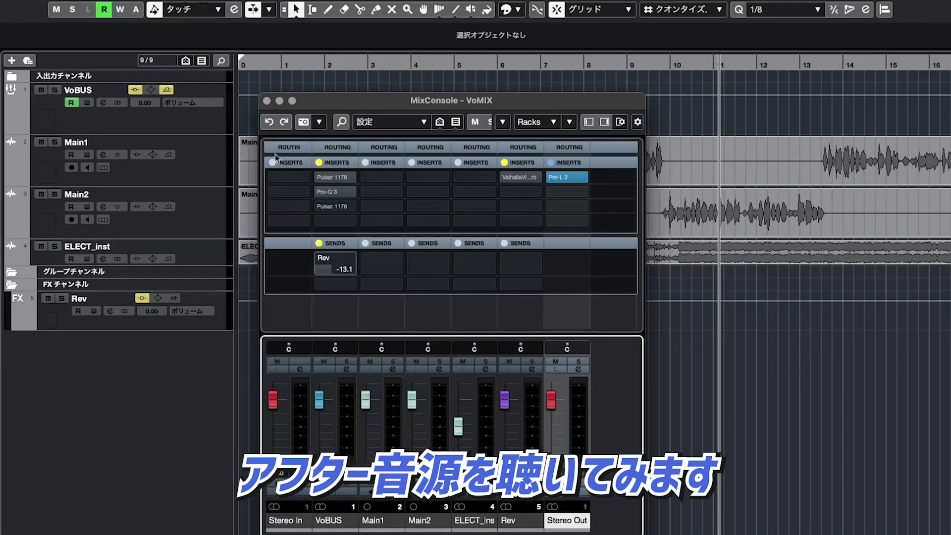
pyautogui.click(321, 191)
pyautogui.click(321, 191)
pyautogui.click(504, 177)
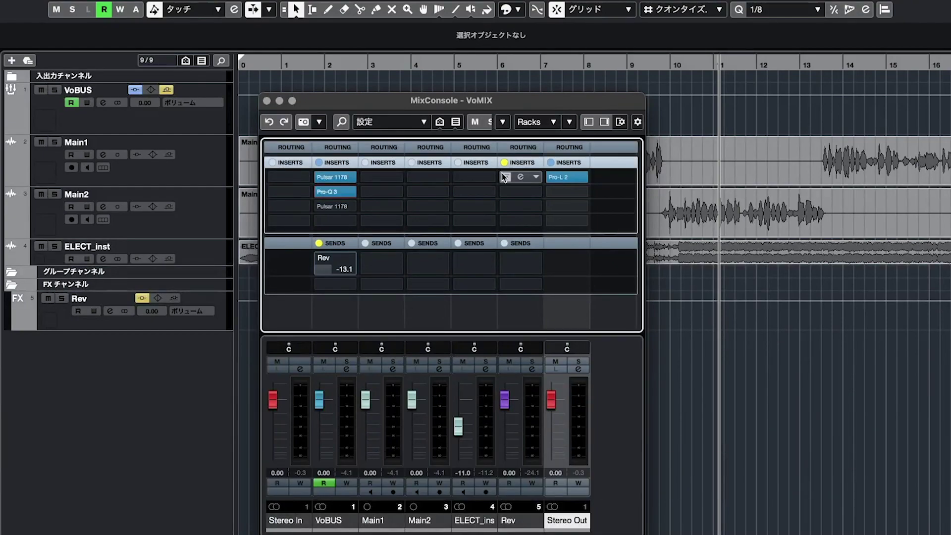
pyautogui.click(318, 243)
# Close the MixConsole, listen to the processed mix, and return the playhead to the project start.
pyautogui.press('F3')
pyautogui.press('space')
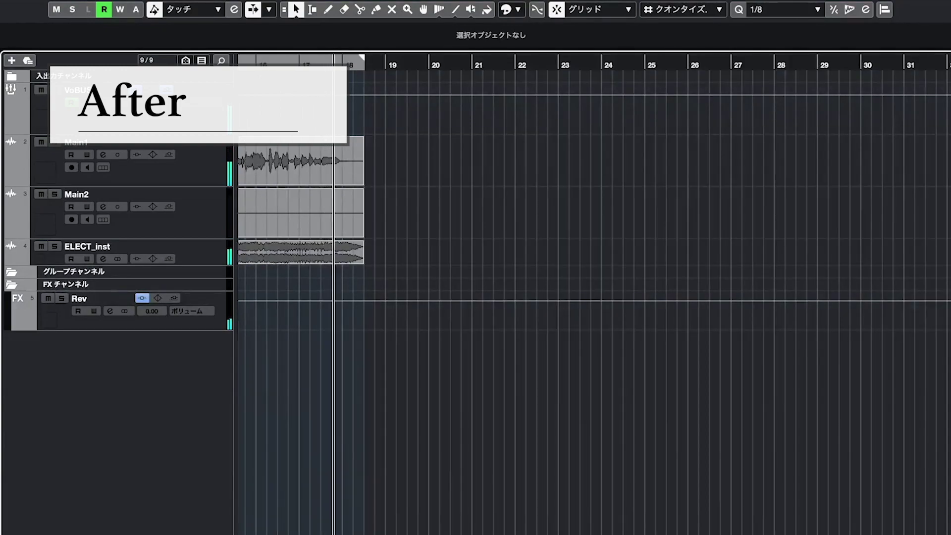
pyautogui.press('space')
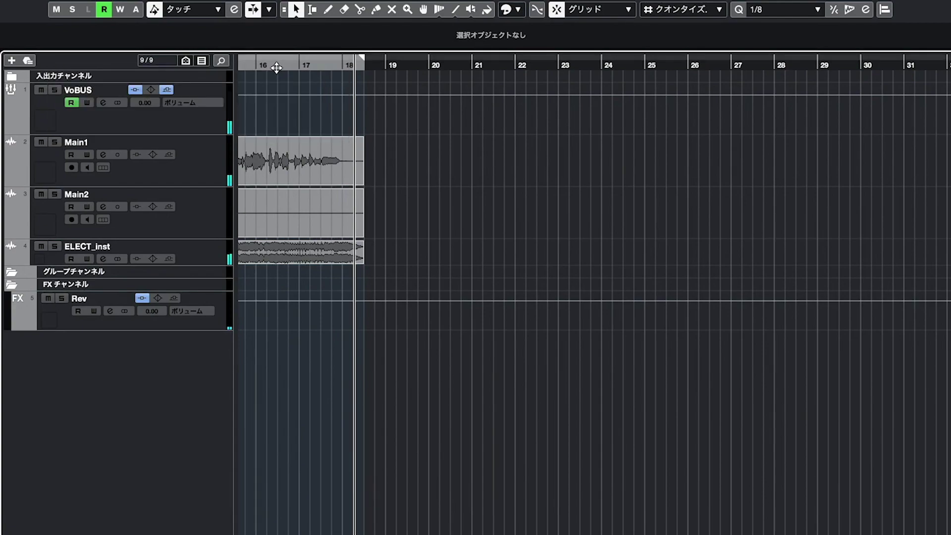
pyautogui.press('Home')
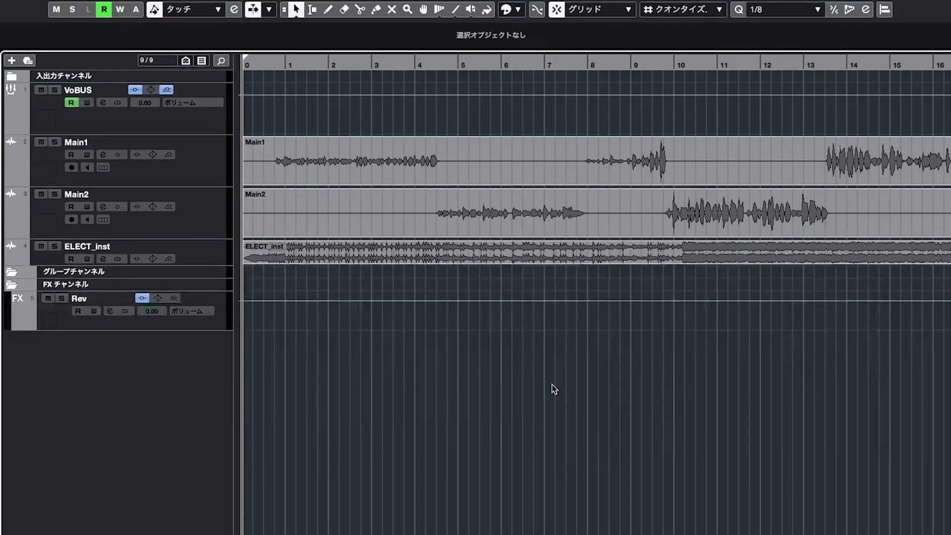
# Open the Pulsar 1178 on VoBUS and view it next to the FET-76 compressor.
pyautogui.press('F3')
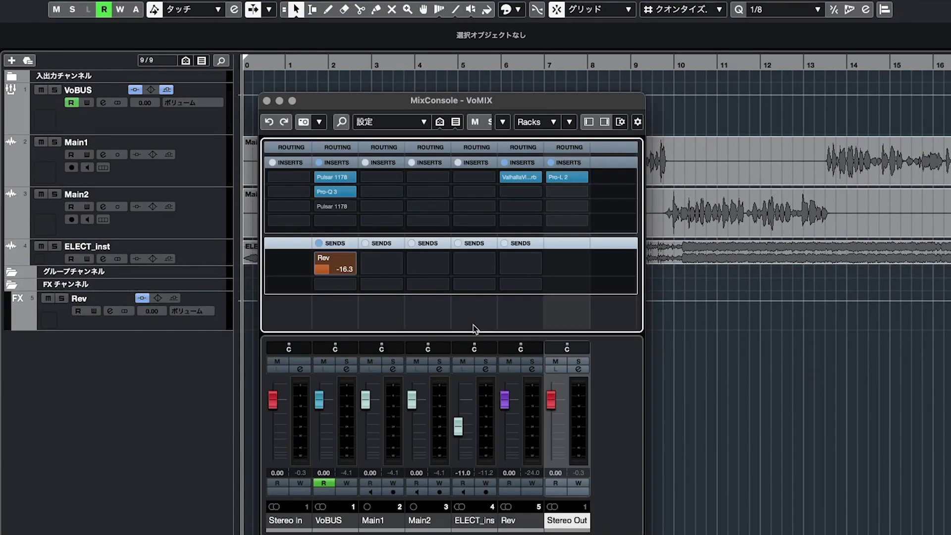
pyautogui.click(335, 177)
pyautogui.moveTo(515, 212); pyautogui.dragTo(820, 99)
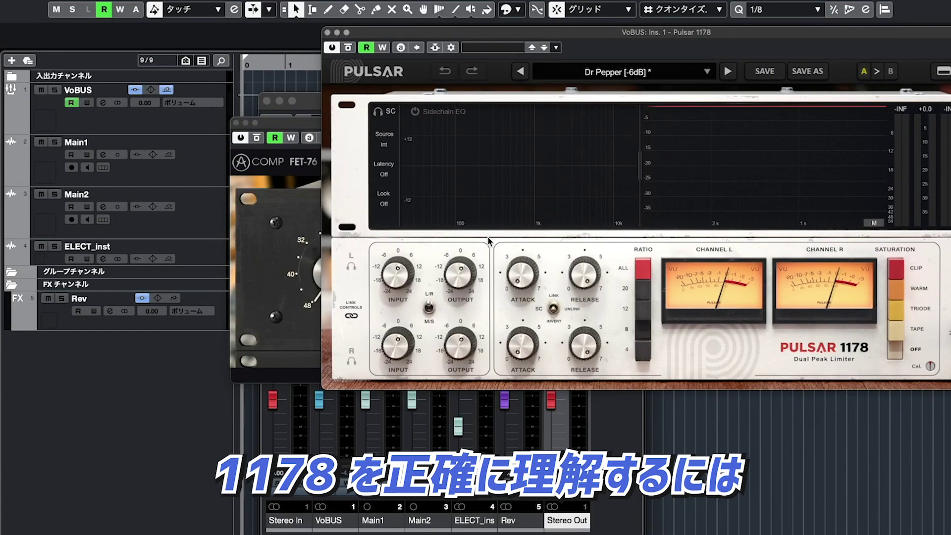
pyautogui.click(254, 225)
pyautogui.moveTo(400, 127); pyautogui.dragTo(227, 131)
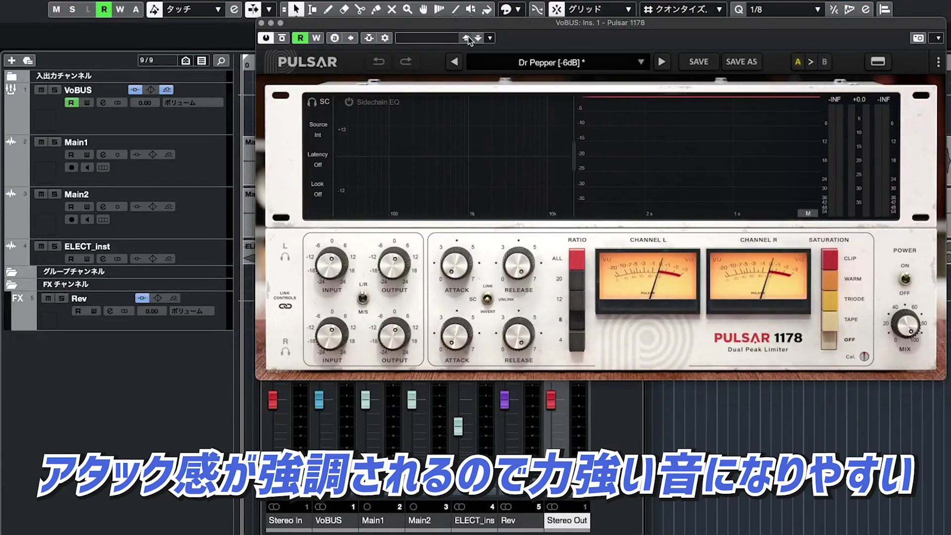
pyautogui.click(262, 22)
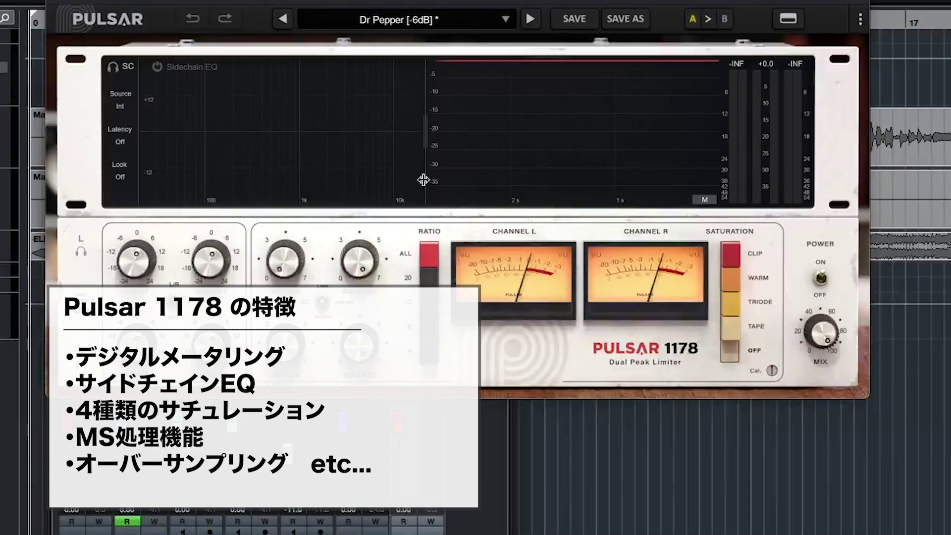
# Examine the Pulsar 1178's sidechain EQ display and try its mix control at 90%.
pyautogui.moveTo(240, 160); pyautogui.dragTo(290, 163)
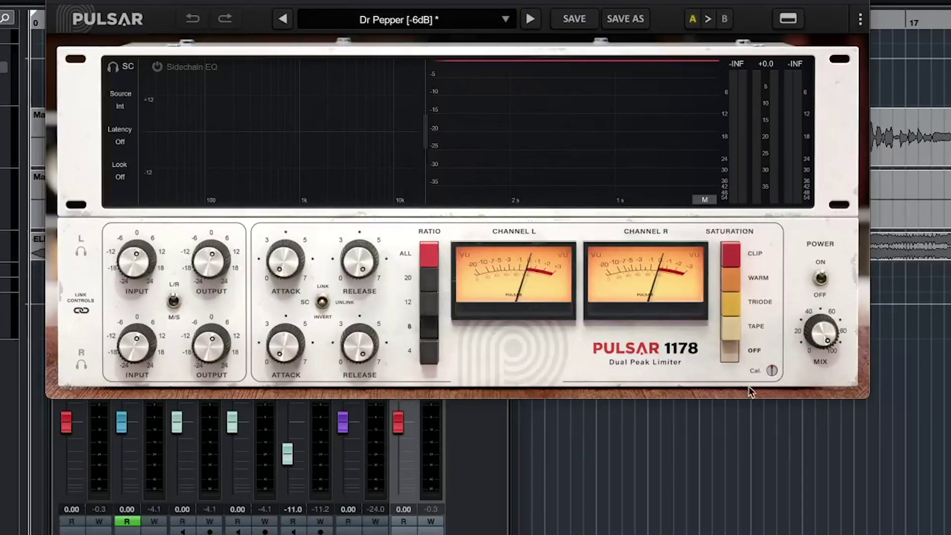
pyautogui.moveTo(816, 355)
pyautogui.mouseDown()
pyautogui.moveTo(803, 452)
pyautogui.moveTo(824, 444)
pyautogui.moveTo(817, 353)
pyautogui.mouseUp()
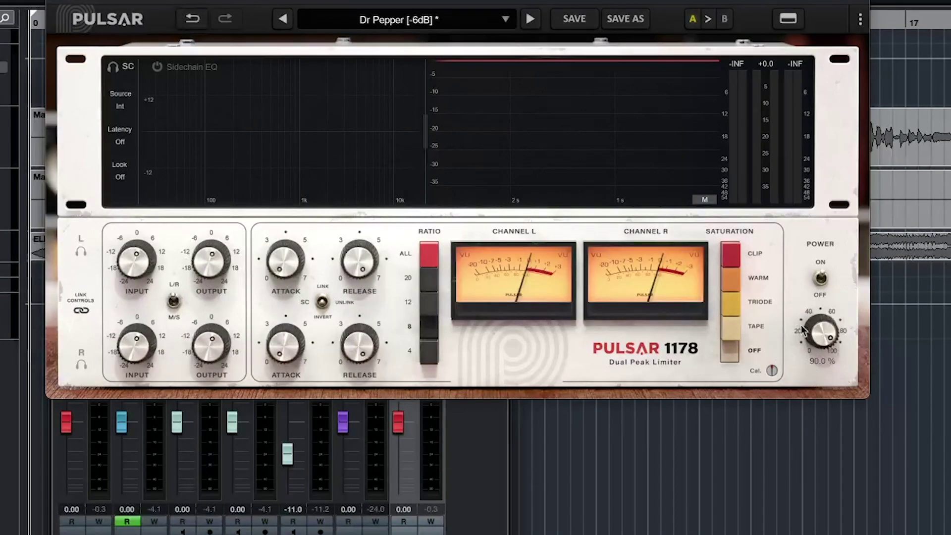
pyautogui.moveTo(841, 305); pyautogui.dragTo(825, 317)
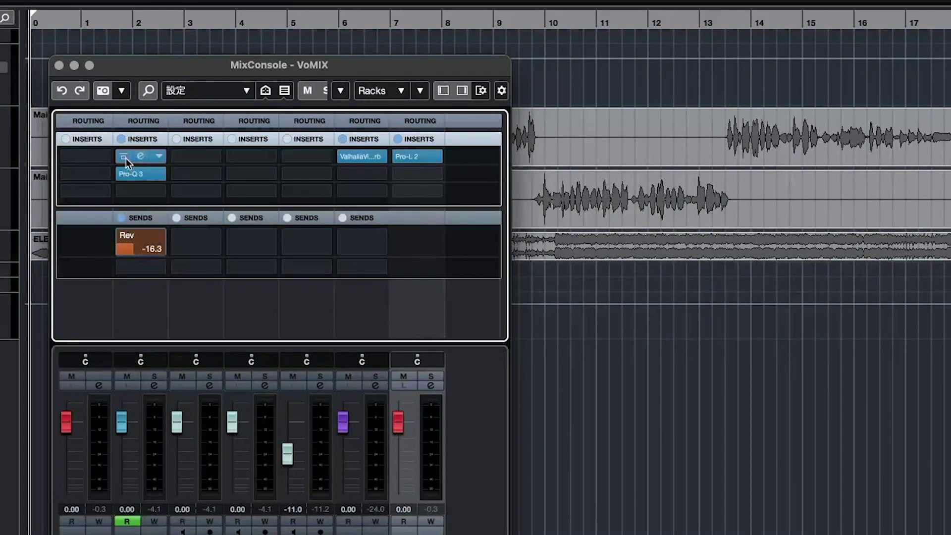
# Bypass Pulsar 1178 and Pro-Q 3 on VoBUS and insert a new Pulsar 1178 in the third slot.
pyautogui.keyDown('alt'); pyautogui.click(123, 175); pyautogui.keyUp('alt')
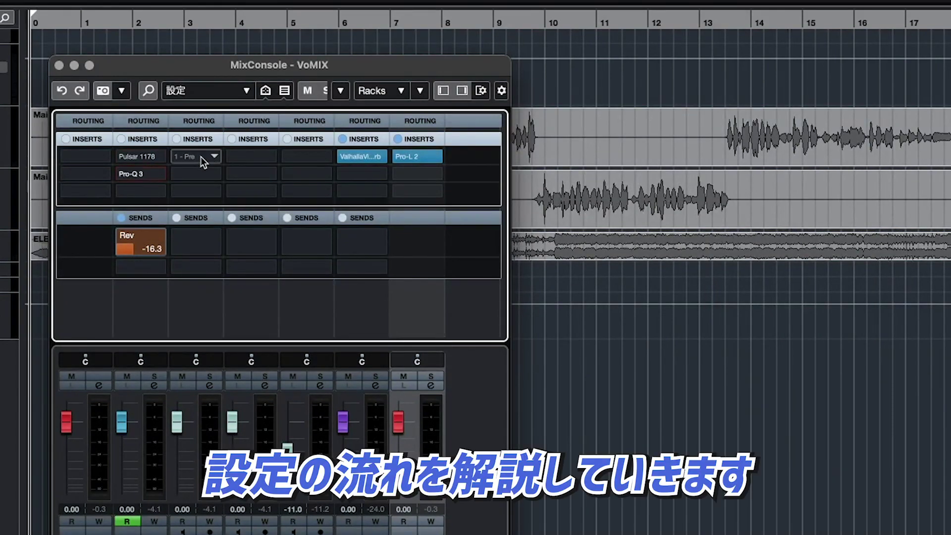
pyautogui.click(156, 192)
pyautogui.write('78')
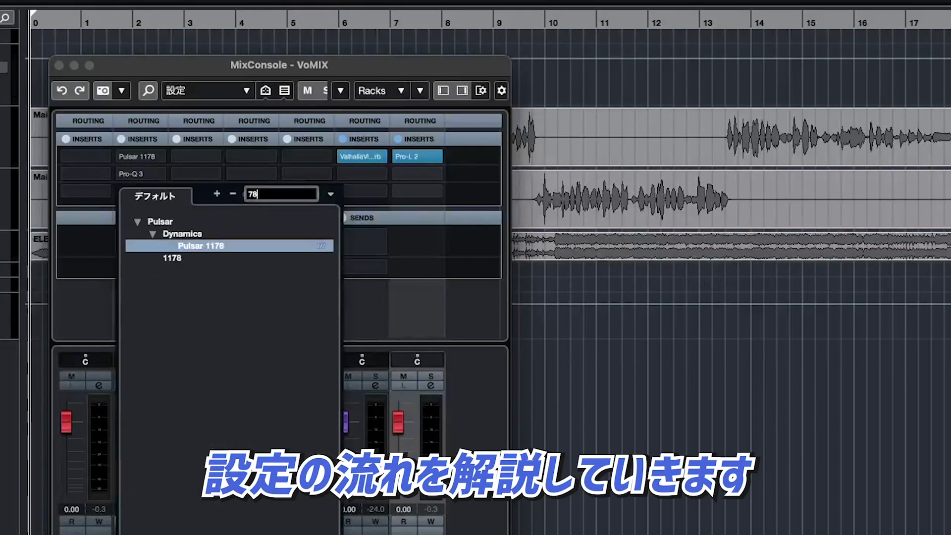
pyautogui.click(205, 246)
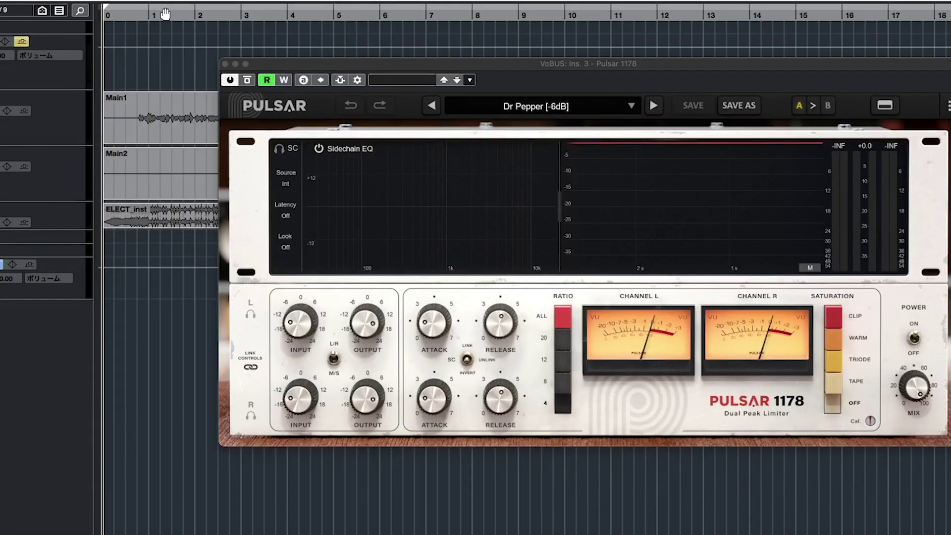
# Play the vocal, reposition the new Pulsar 1178 window, and try different positions of its left-channel input knob.
pyautogui.press('space')
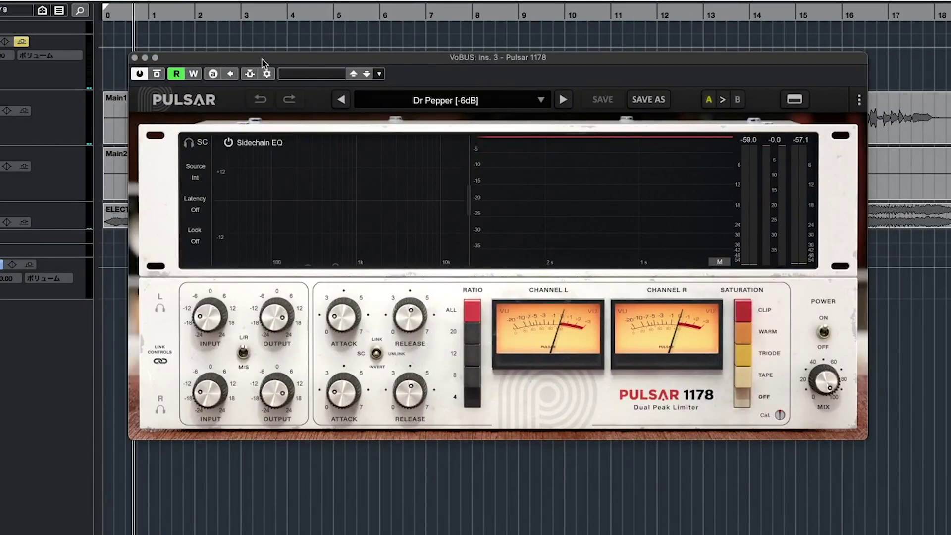
pyautogui.moveTo(353, 69); pyautogui.dragTo(263, 62)
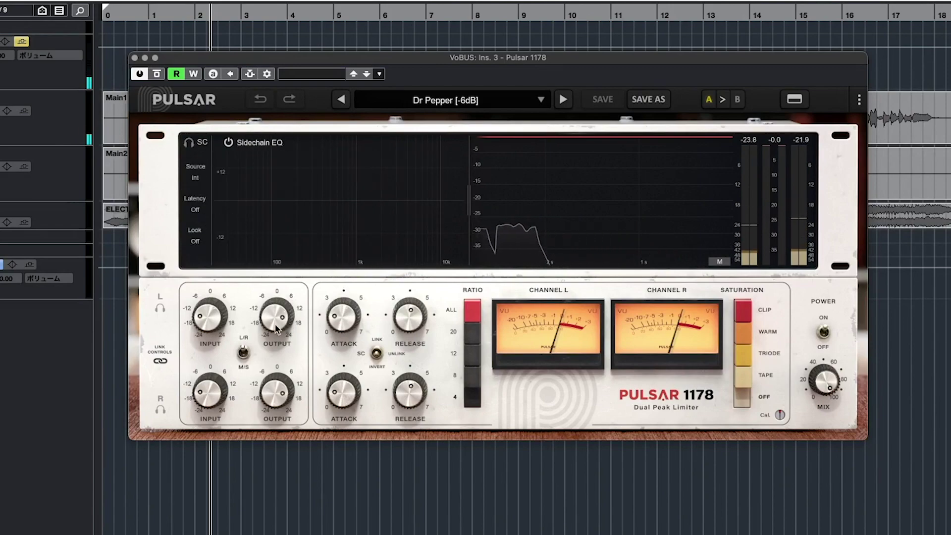
pyautogui.moveTo(213, 332); pyautogui.dragTo(211, 321)
pyautogui.moveTo(208, 307); pyautogui.dragTo(194, 331)
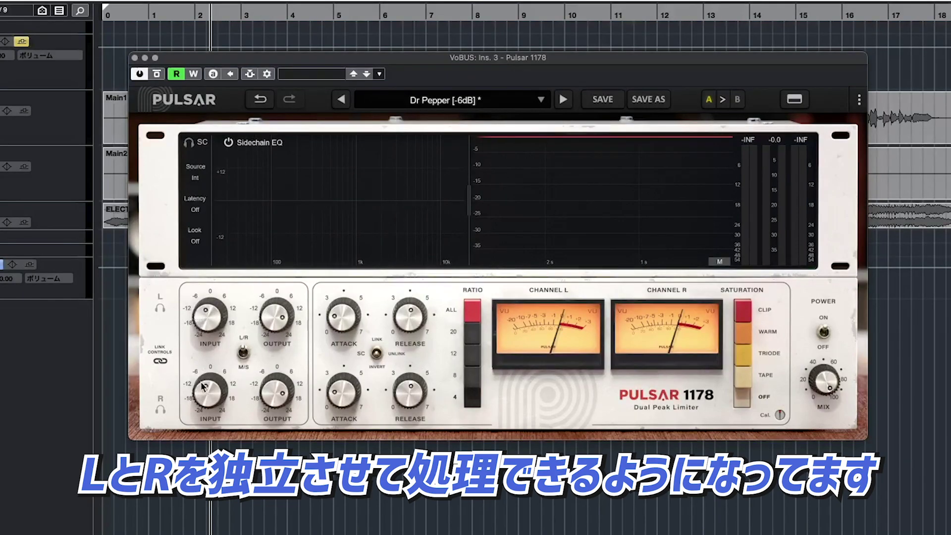
# Try the input knob with the left and right controls linked, finishing at about -7.44 dB.
pyautogui.click(163, 361)
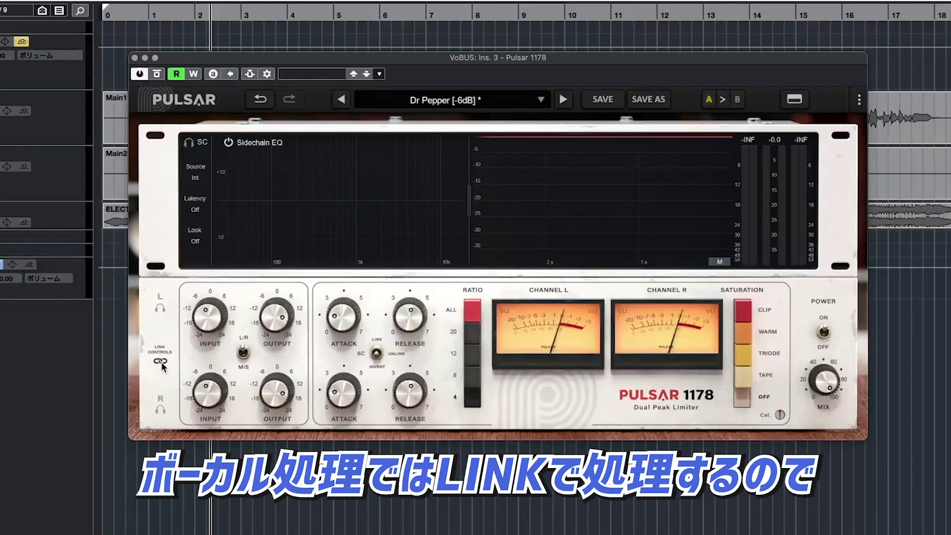
pyautogui.moveTo(213, 316)
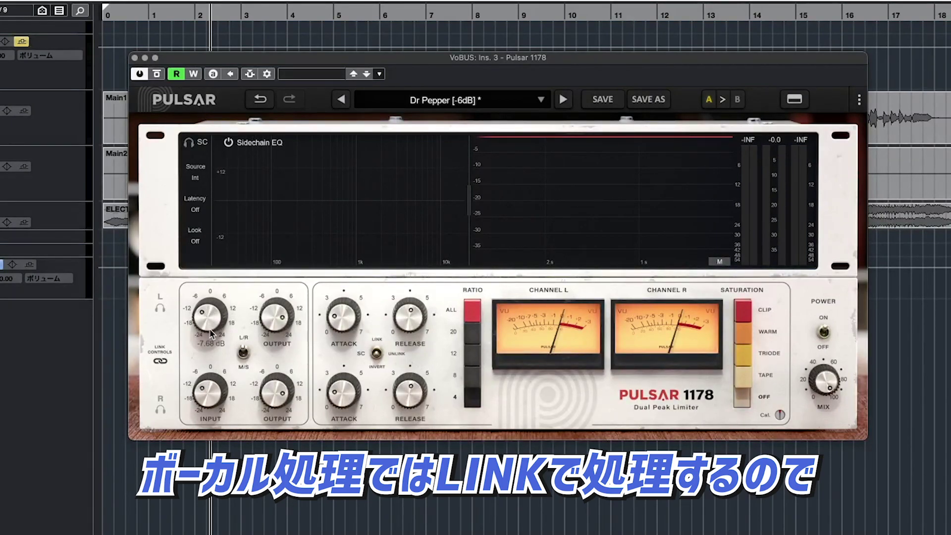
pyautogui.moveTo(212, 314); pyautogui.dragTo(212, 322)
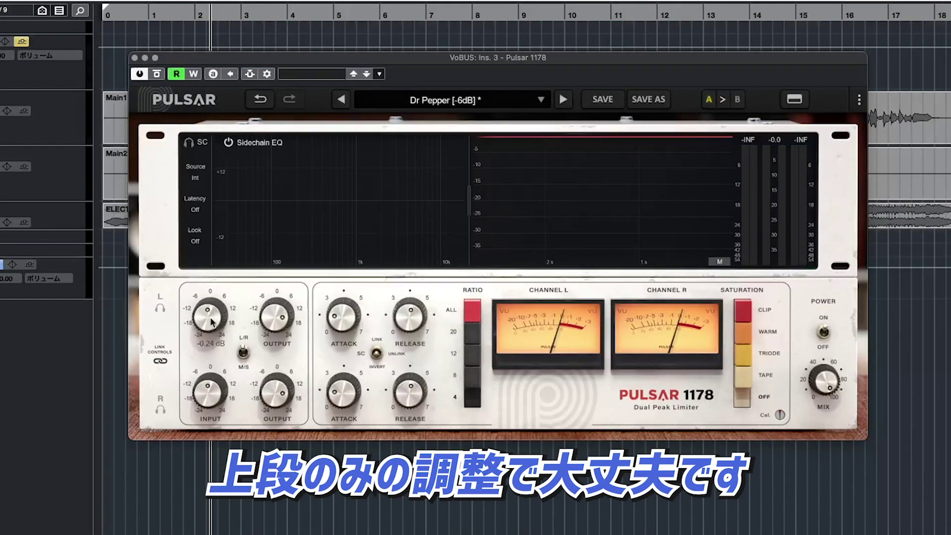
pyautogui.moveTo(200, 289); pyautogui.dragTo(216, 330)
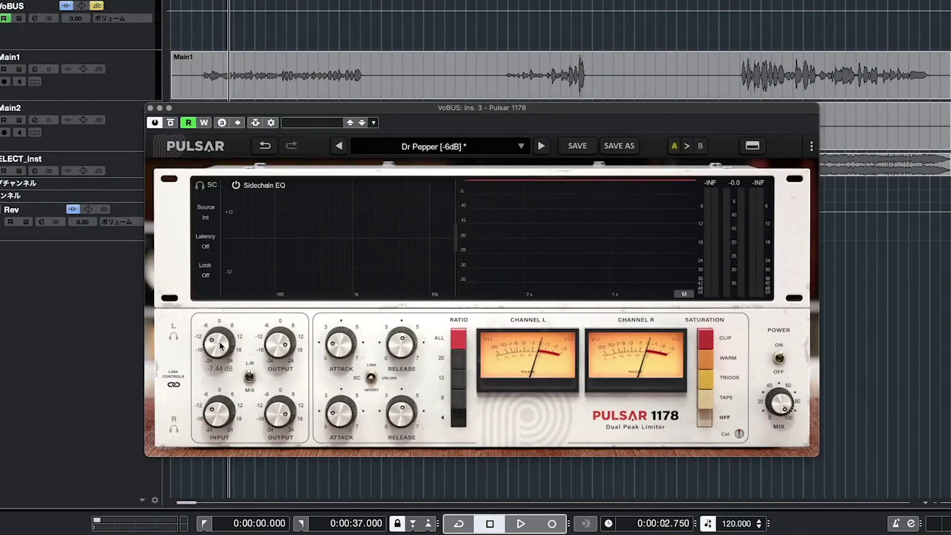
# Play the vocal and raise the Pulsar 1178's linked input level in stages while checking its compression.
pyautogui.press('space')
pyautogui.moveTo(221, 345); pyautogui.dragTo(228, 345)
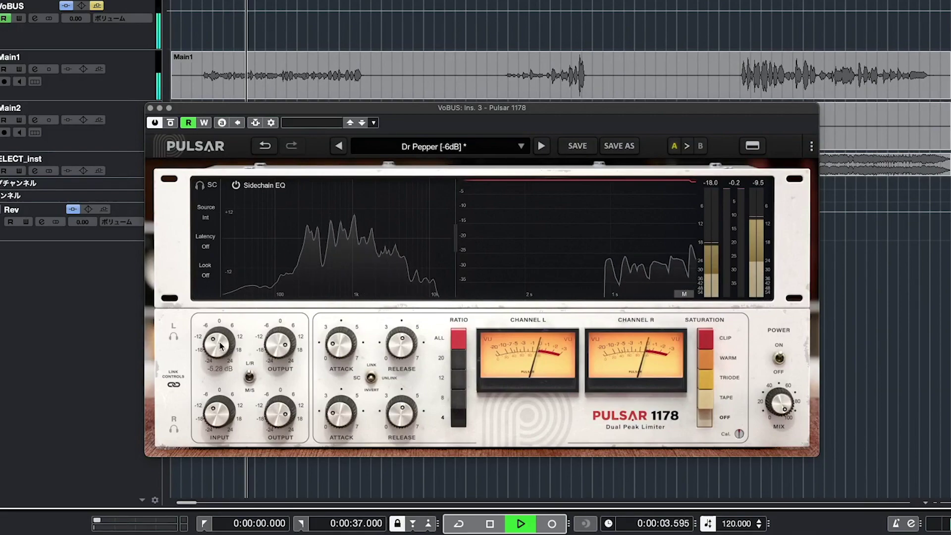
pyautogui.press('space')
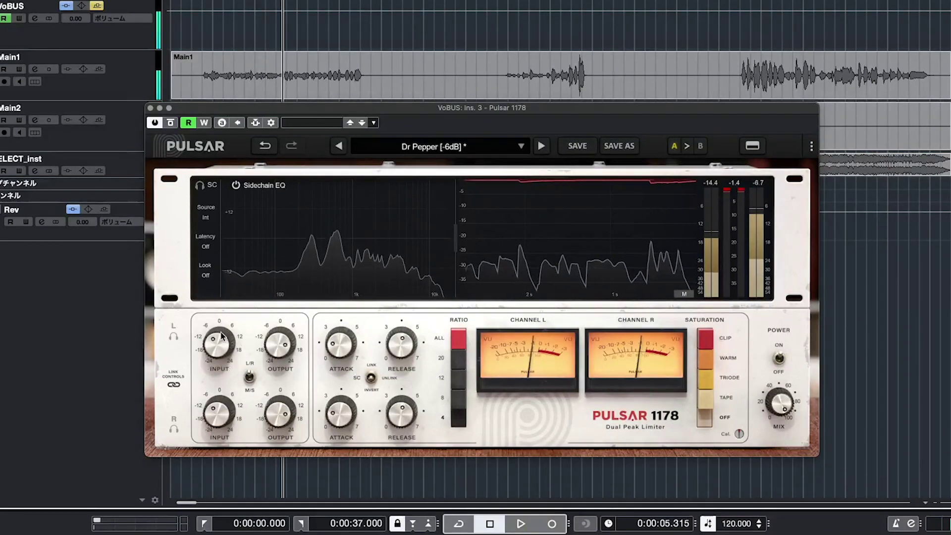
pyautogui.moveTo(223, 354); pyautogui.dragTo(223, 344)
# Set the linked output level to about +3.12 dB and play back the vocal to check it.
pyautogui.moveTo(288, 347); pyautogui.dragTo(286, 374)
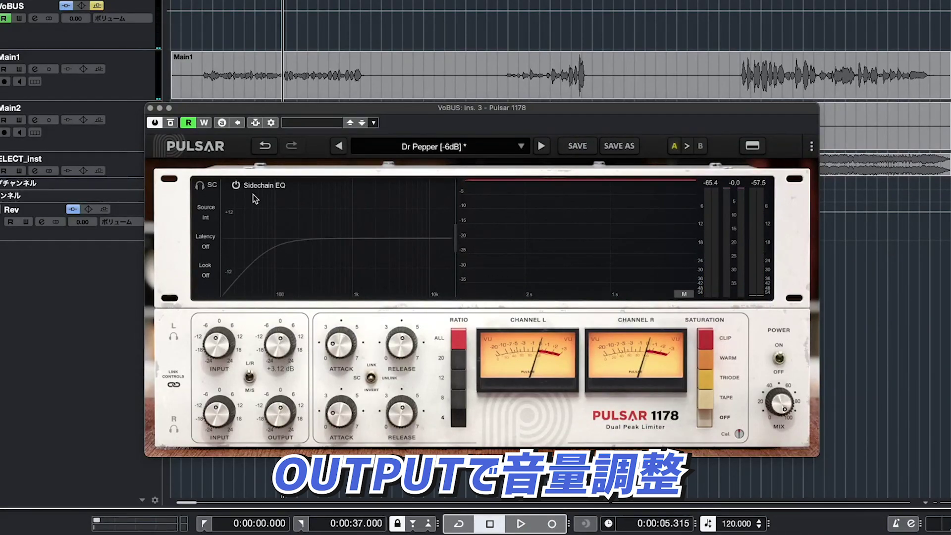
pyautogui.press('space')
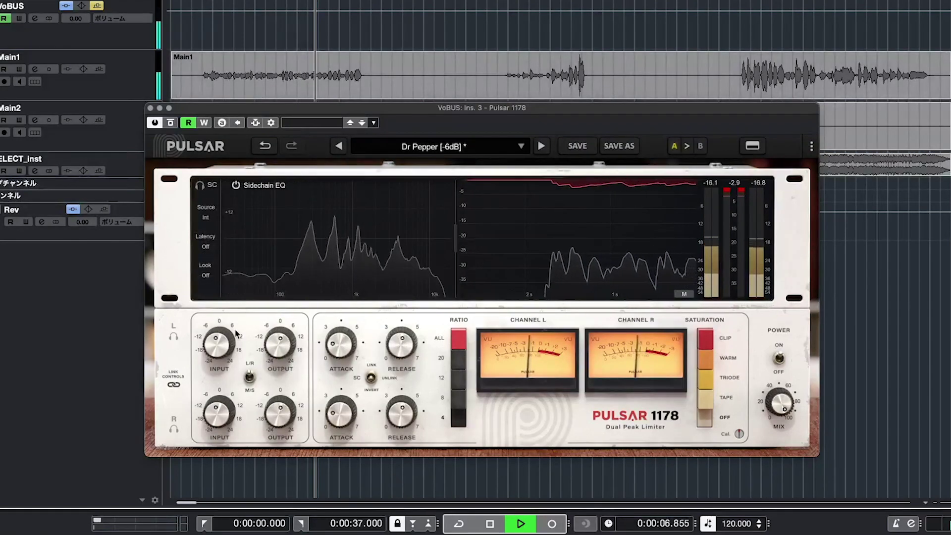
pyautogui.click(225, 349)
pyautogui.press('space')
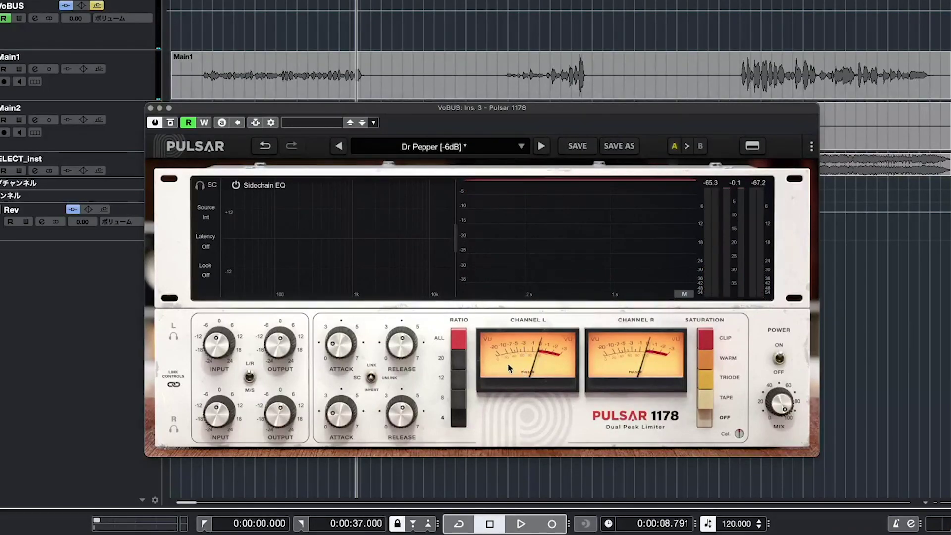
# Reposition the Pulsar 1178 window to uncover Main2 and play the chorus from 19.25 s to check the gain reduction.
pyautogui.moveTo(430, 114); pyautogui.dragTo(427, 135)
pyautogui.click(577, 30)
pyautogui.moveTo(608, 132); pyautogui.dragTo(623, 160)
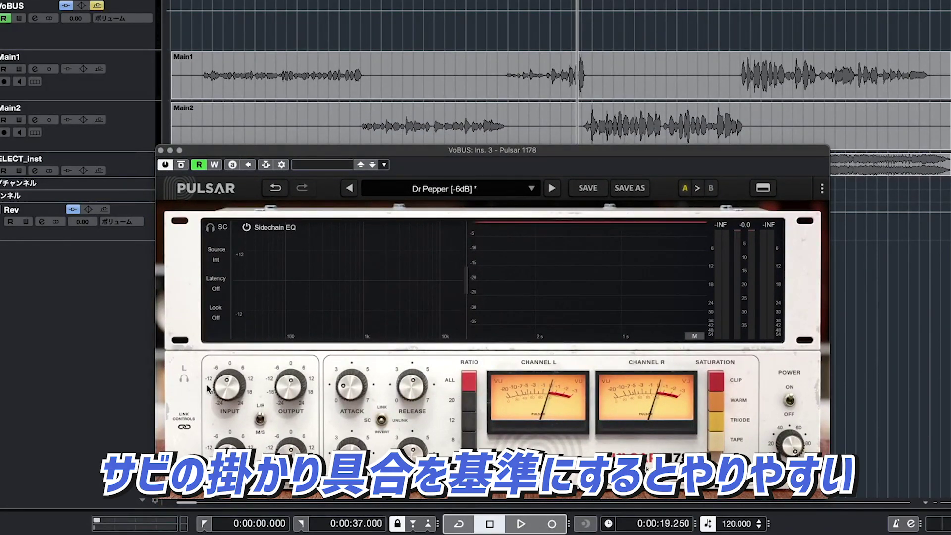
pyautogui.press('space')
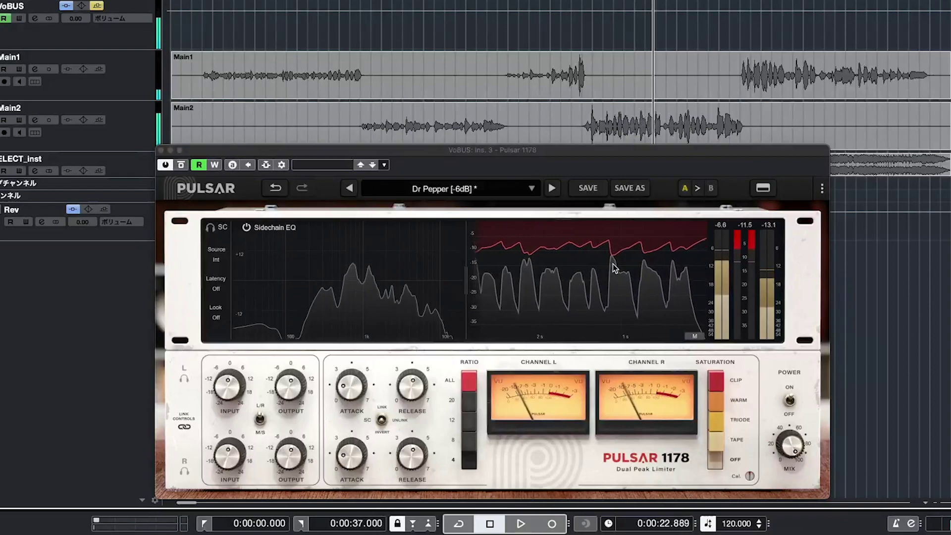
pyautogui.press('space')
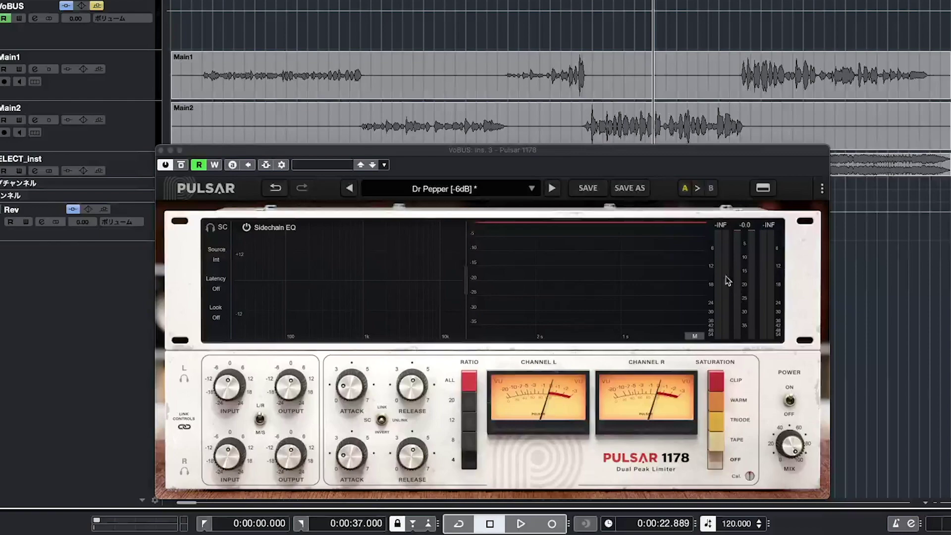
# Return the playhead to 18.5 s and set the compressor to ratio 8 with the slowest attack (0.00) and fastest release.
pyautogui.click(561, 3)
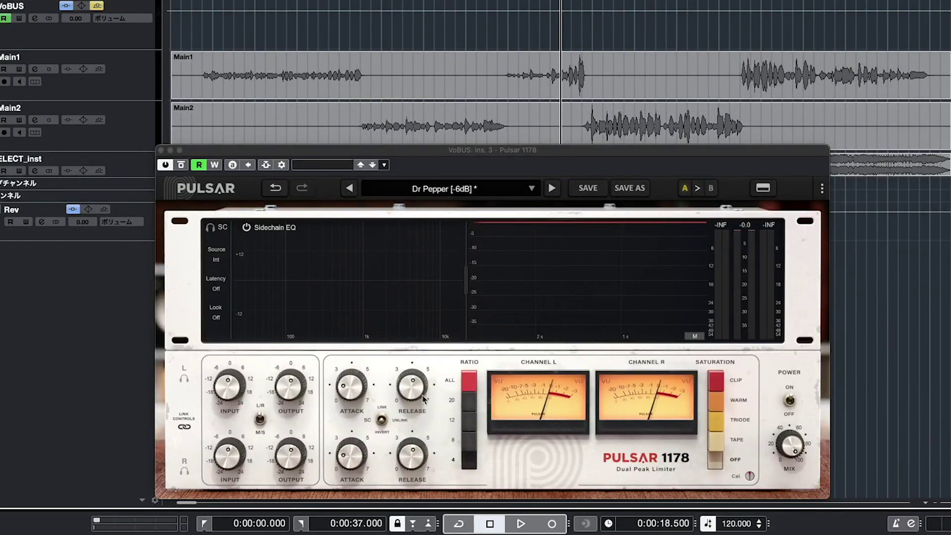
pyautogui.click(473, 451)
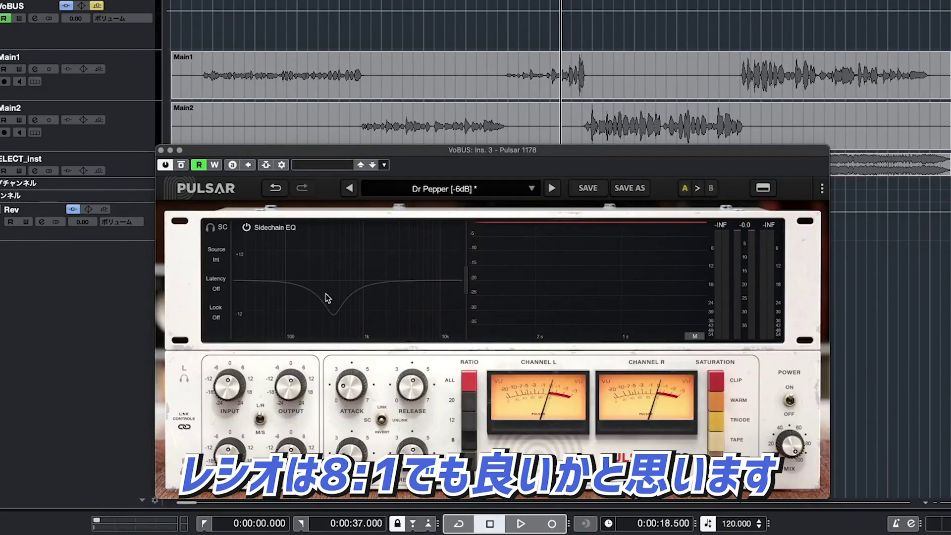
pyautogui.moveTo(351, 386)
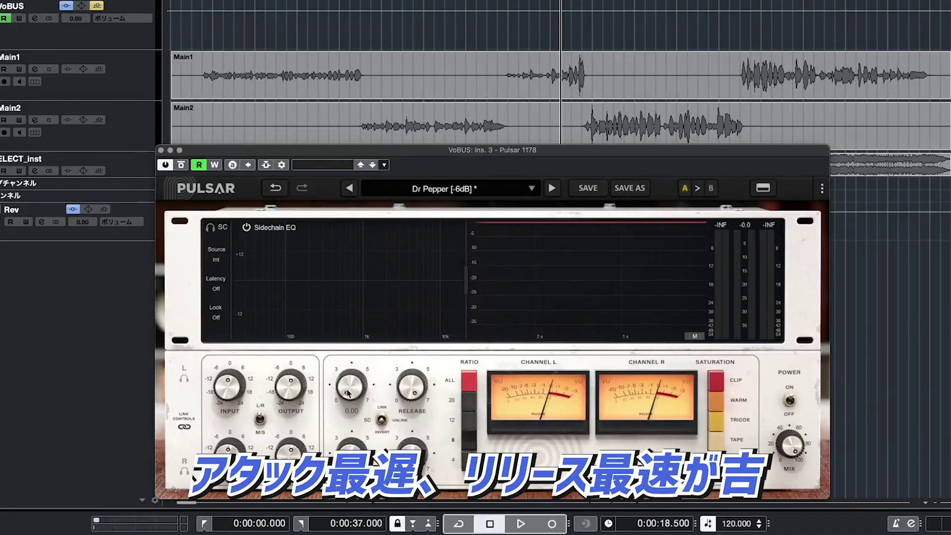
pyautogui.moveTo(417, 404); pyautogui.dragTo(407, 421)
pyautogui.moveTo(351, 385); pyautogui.dragTo(354, 402)
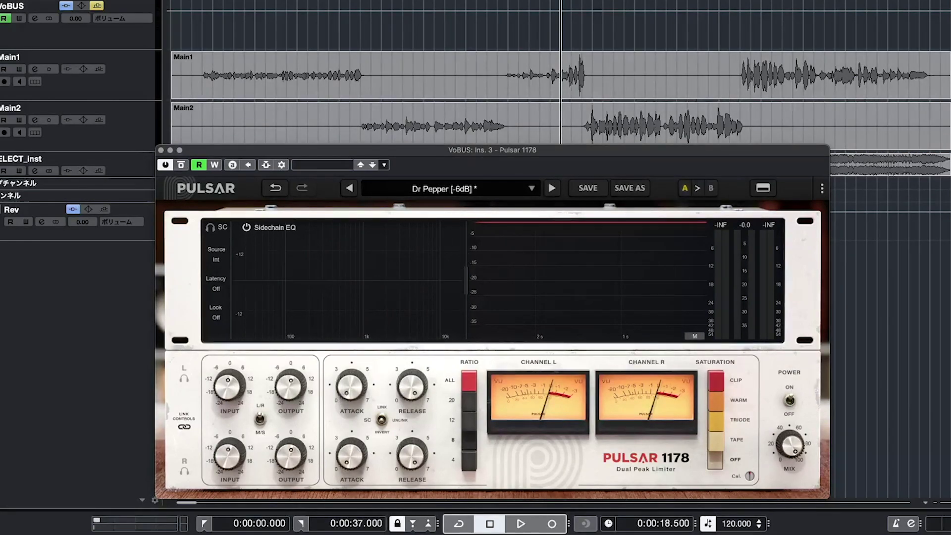
# Play the chorus from 18 s and compare it with the Pulsar 1178 bypassed and active.
pyautogui.moveTo(560, 5)
pyautogui.mouseDown()
pyautogui.moveTo(520, 5)
pyautogui.moveTo(551, 5)
pyautogui.mouseUp()
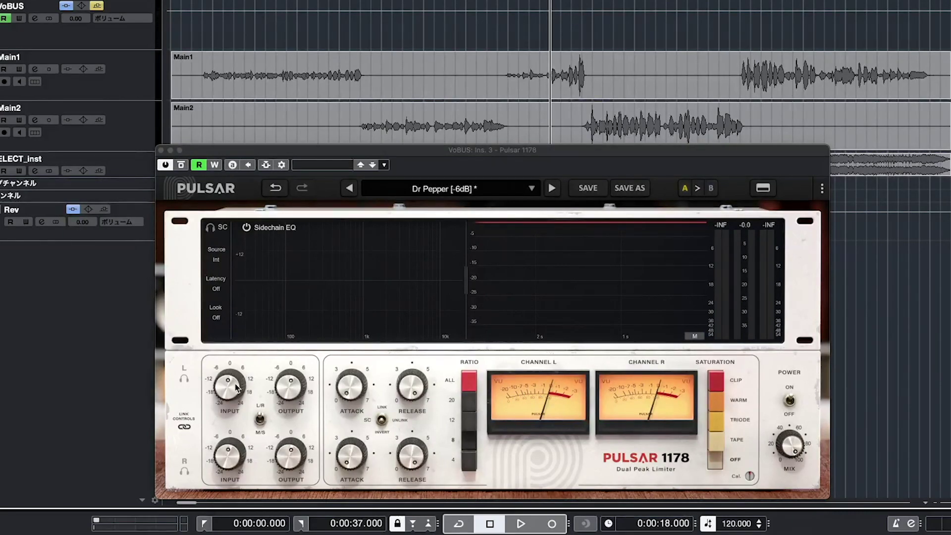
pyautogui.press('space')
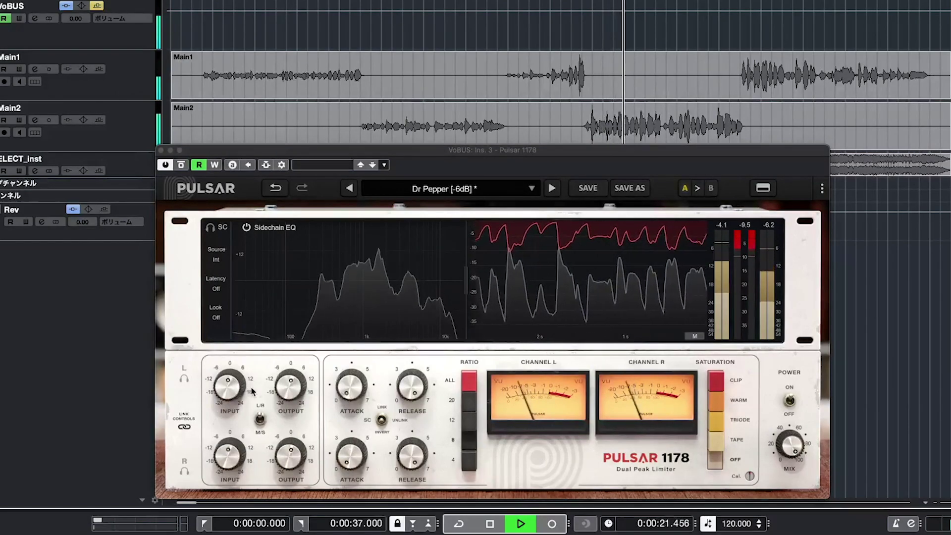
pyautogui.click(181, 165)
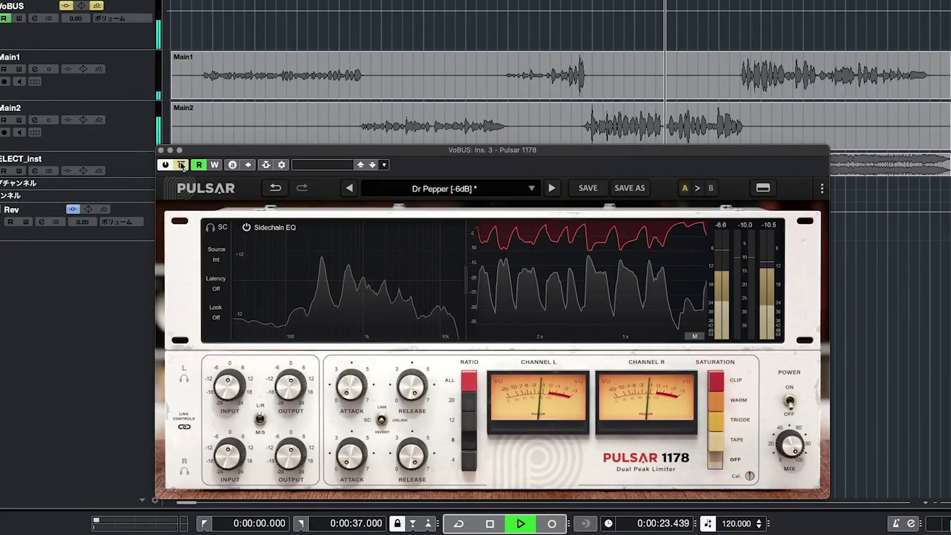
pyautogui.click(181, 165)
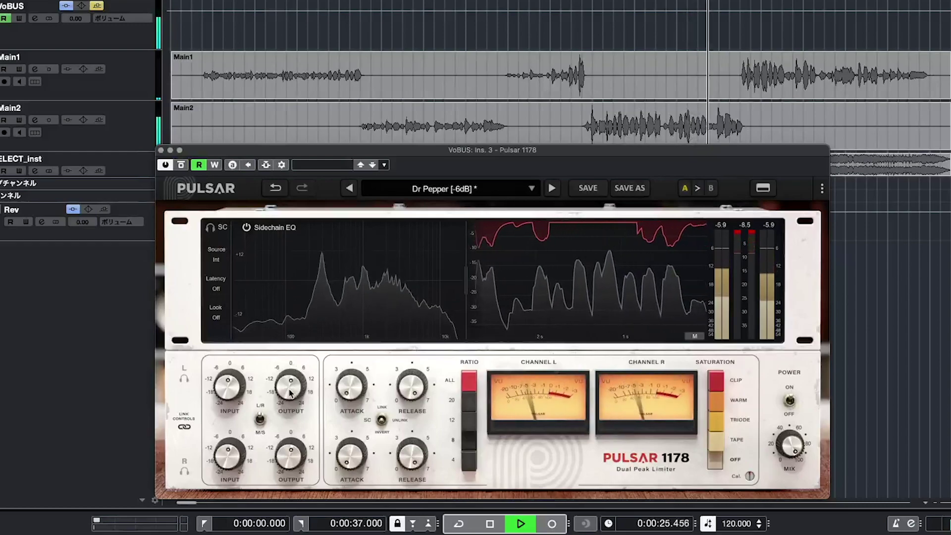
# Set the linked output to about +5.04 dB and input to about +2.18 dB, checking against the bypassed sound.
pyautogui.moveTo(229, 394)
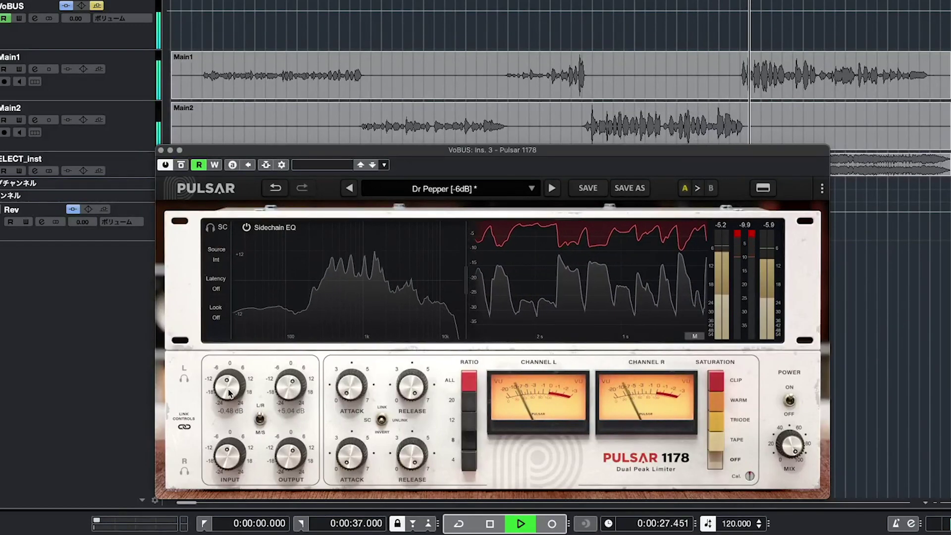
pyautogui.moveTo(229, 394); pyautogui.dragTo(229, 386)
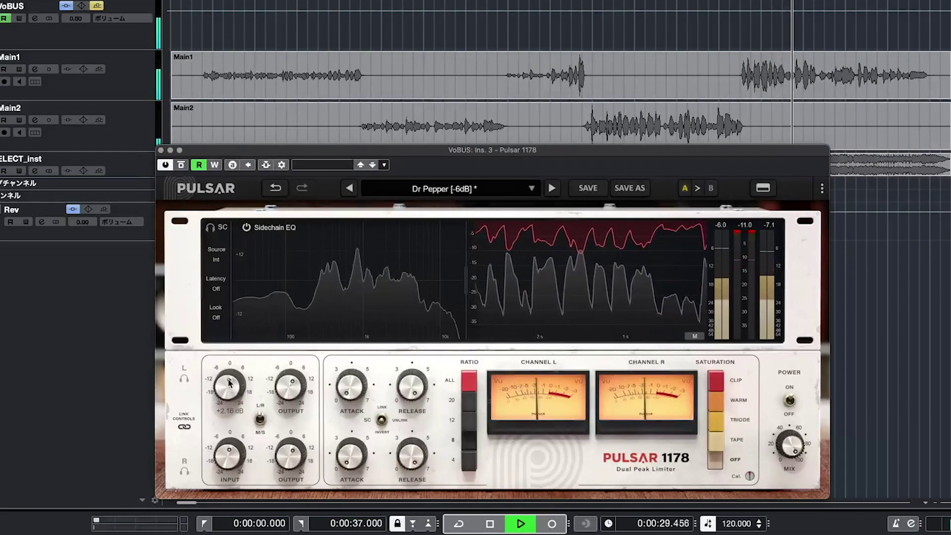
pyautogui.click(181, 165)
pyautogui.click(182, 165)
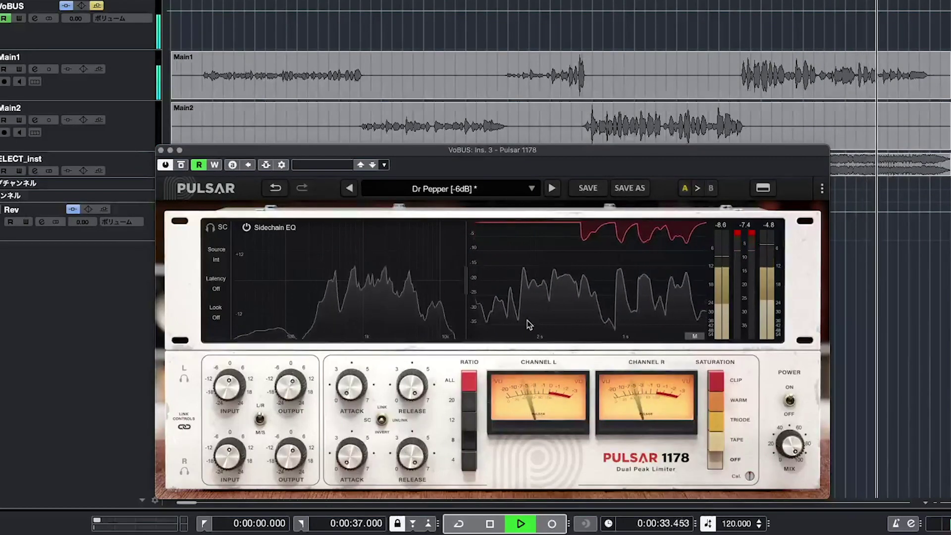
pyautogui.press('space')
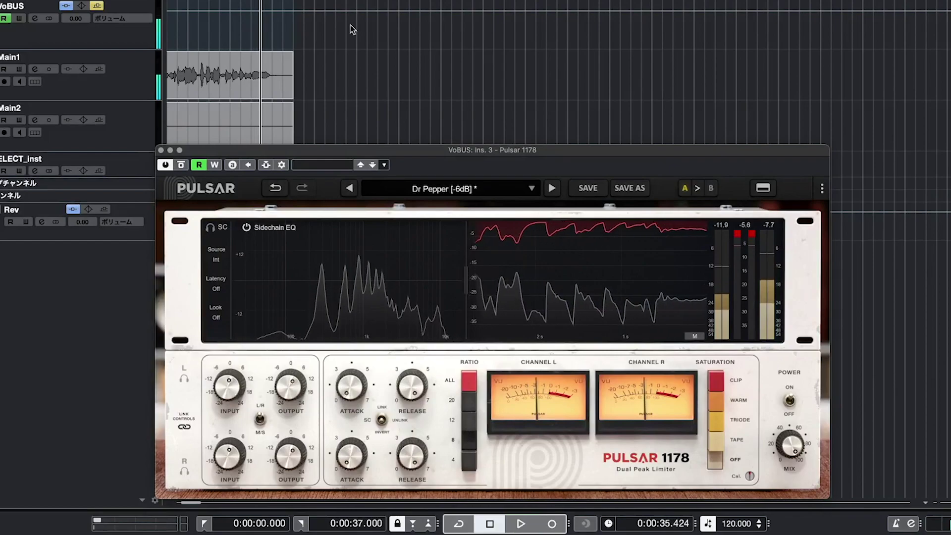
# Replay the chorus with the new levels, comparing the bypassed and active compressor, and return to the start of the song.
pyautogui.click(193, 15)
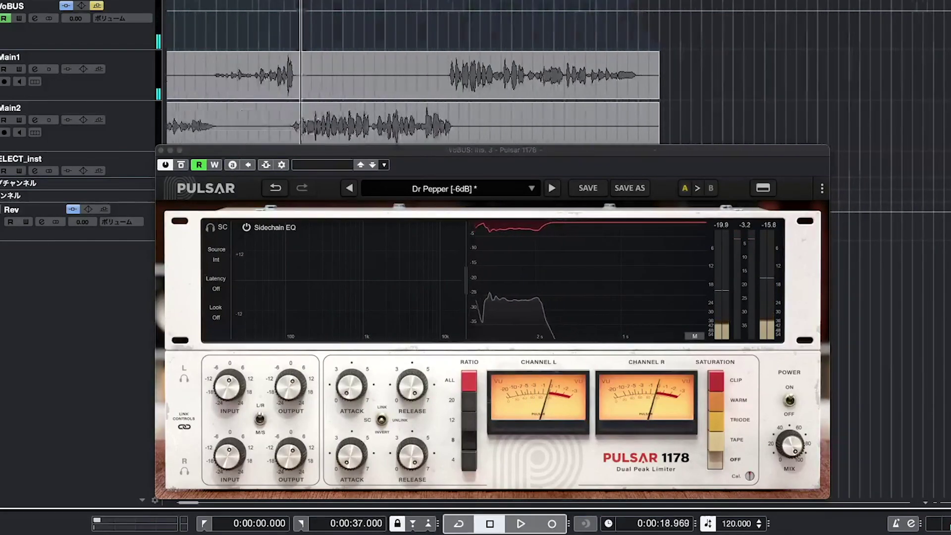
pyautogui.press('space')
pyautogui.click(182, 165)
pyautogui.click(182, 165)
pyautogui.hscroll(-3, 418, 13)
pyautogui.click(245, 7)
pyautogui.press('space')
# Play the vocal from 1 s through the chorus, alternating repeatedly between bypassed and active compression.
pyautogui.click(191, 6)
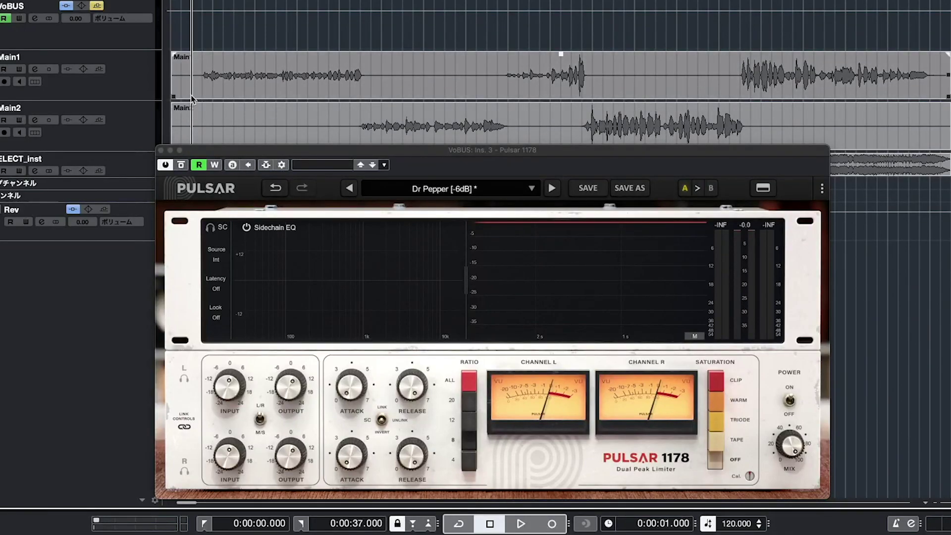
pyautogui.press('space')
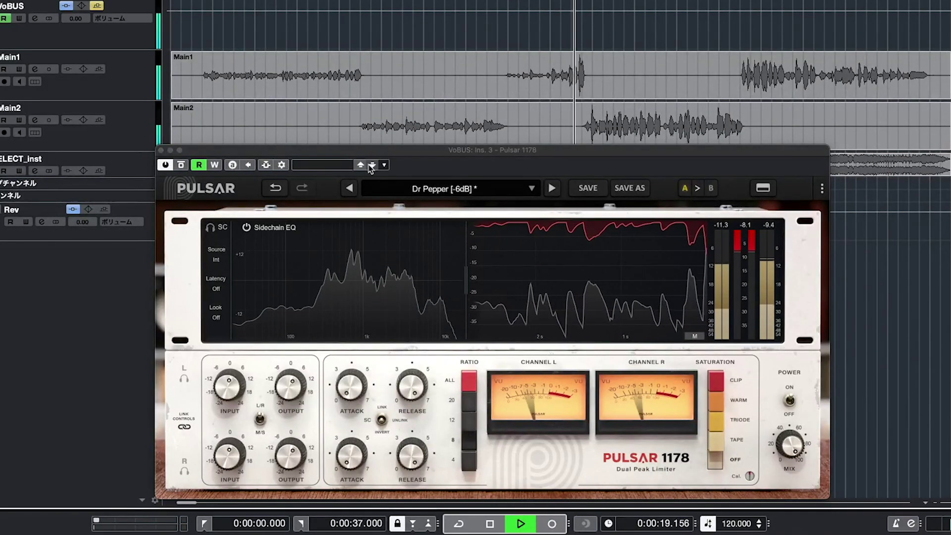
pyautogui.click(181, 165)
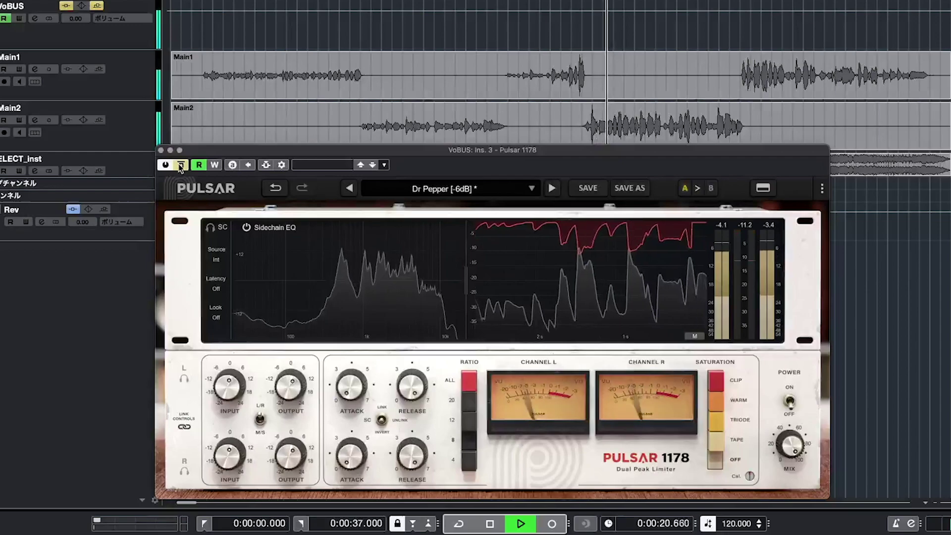
pyautogui.click(181, 165)
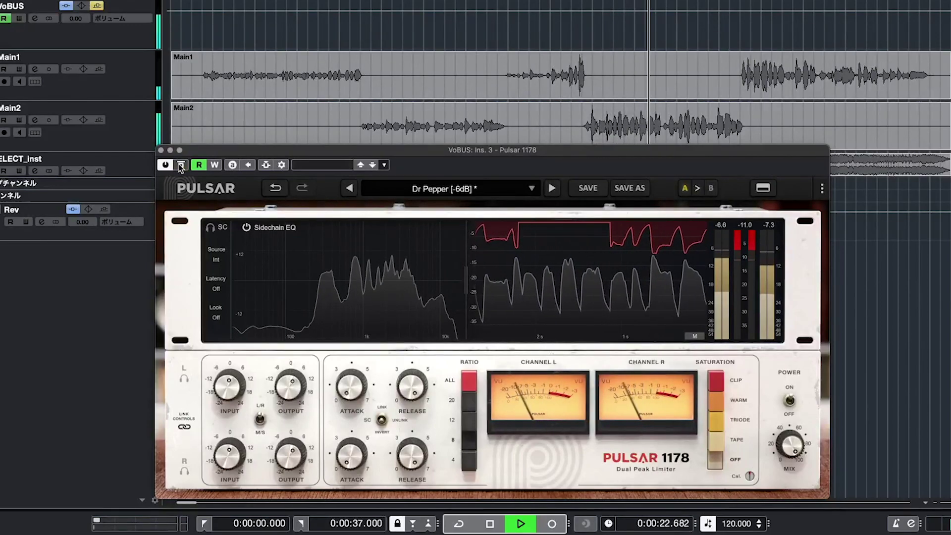
pyautogui.click(181, 165)
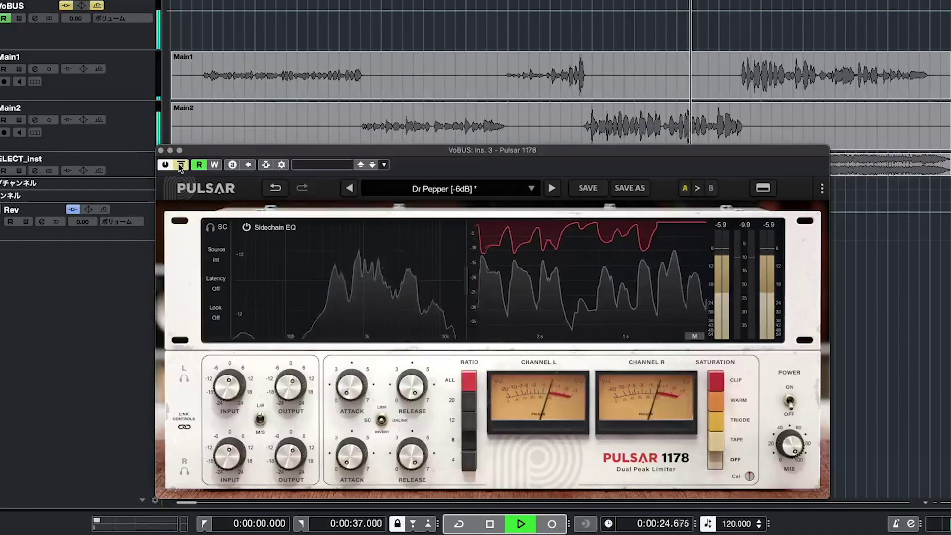
pyautogui.click(180, 165)
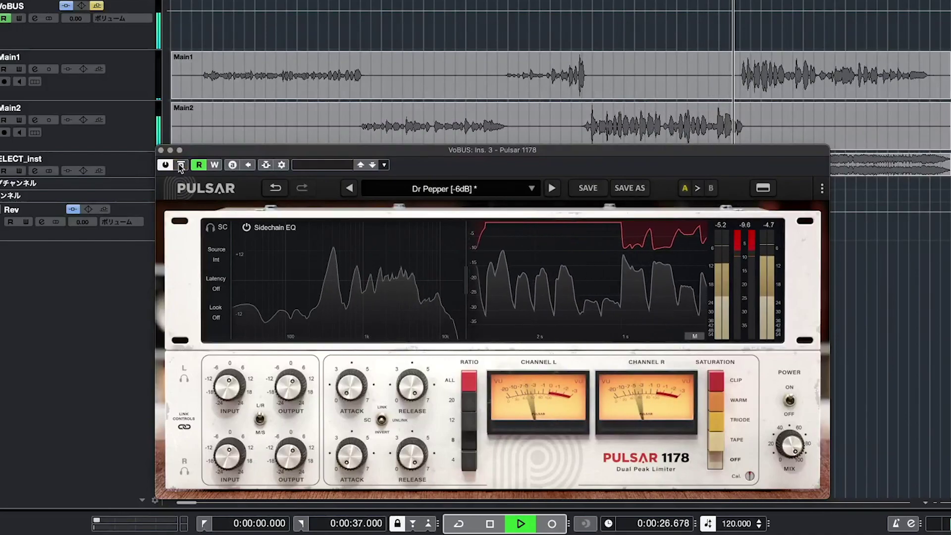
pyautogui.press('space')
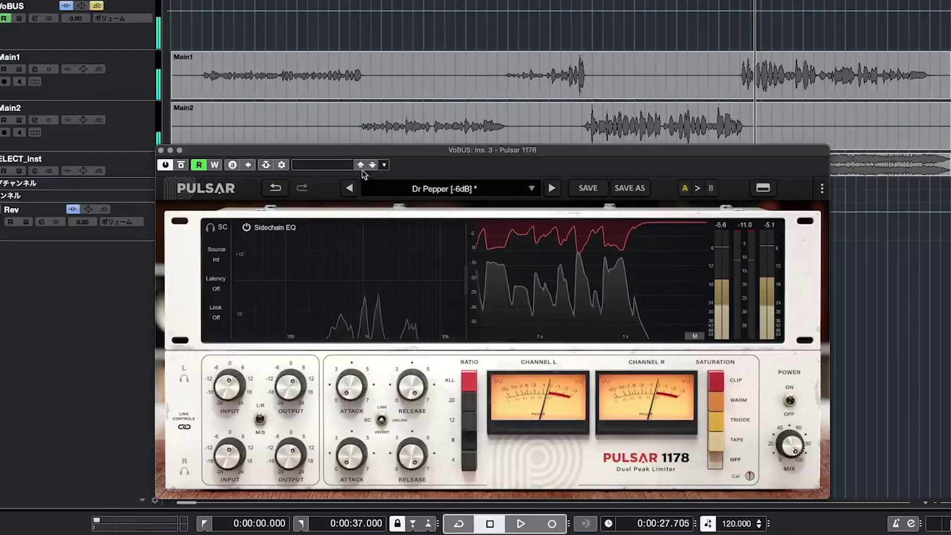
# Move the playhead to 12.5 s, deactivate the third-slot Pulsar 1178 on VoBUS, and activate and open Pro-Q 3.
pyautogui.moveTo(360, 153); pyautogui.dragTo(357, 125)
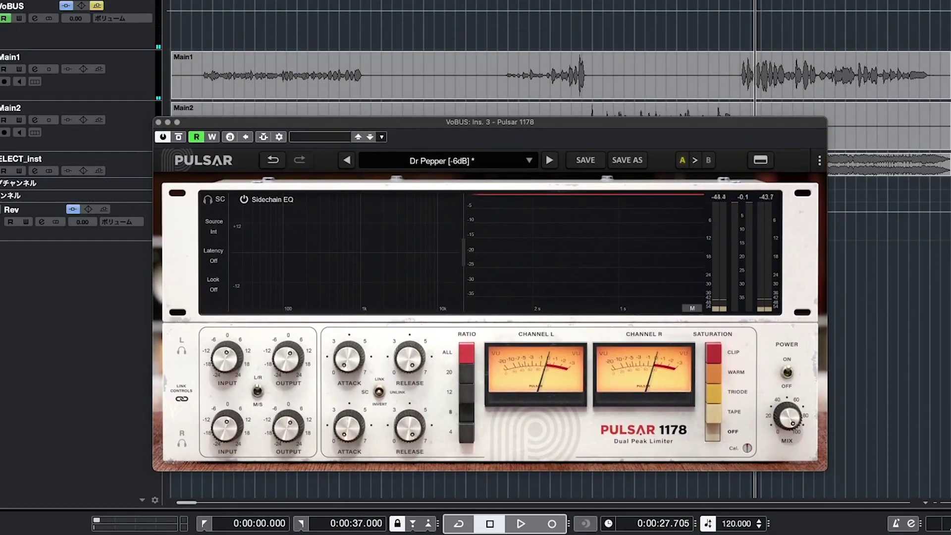
pyautogui.moveTo(755, 4); pyautogui.dragTo(434, 5)
pyautogui.moveTo(352, 122); pyautogui.dragTo(356, 150)
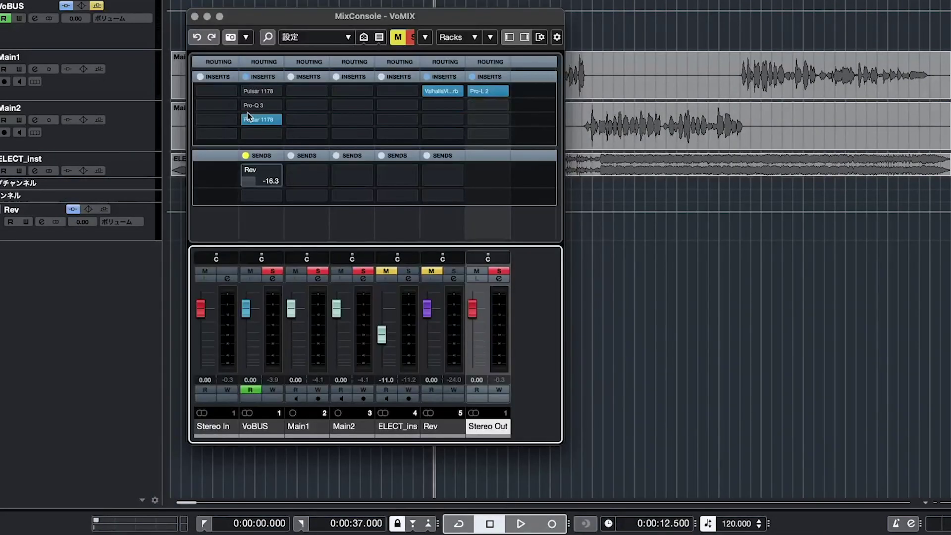
pyautogui.click(246, 105)
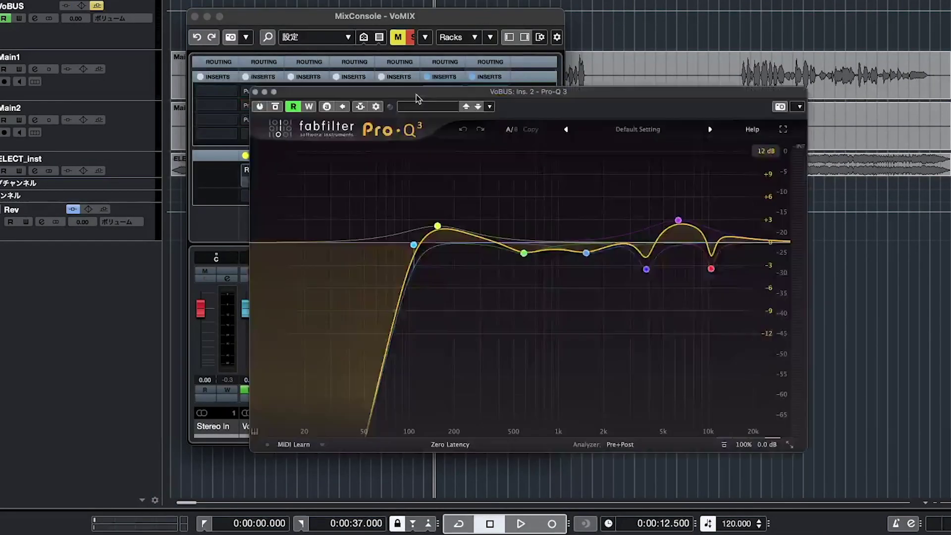
pyautogui.moveTo(427, 96); pyautogui.dragTo(401, 89)
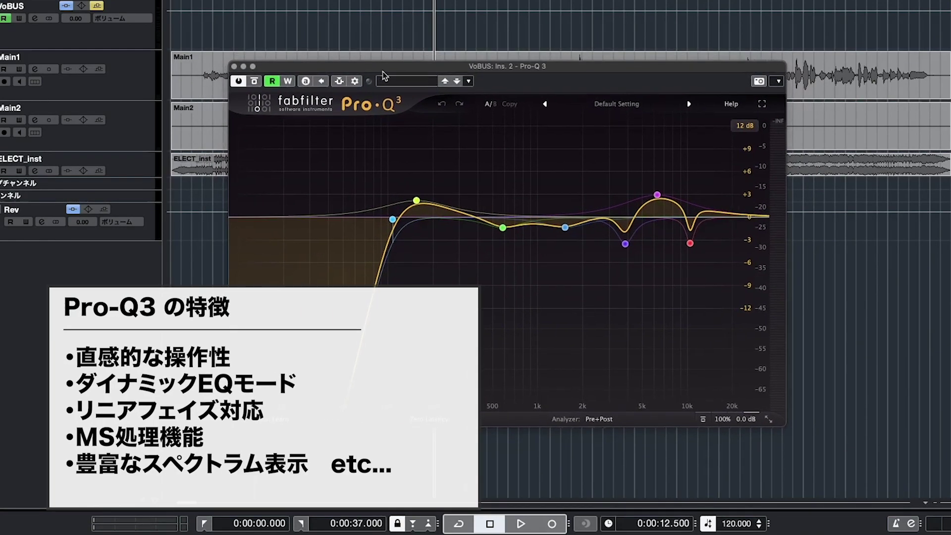
# Examine the Pro-Q 3 band settings along the vocal EQ curve and close its window.
pyautogui.moveTo(575, 200)
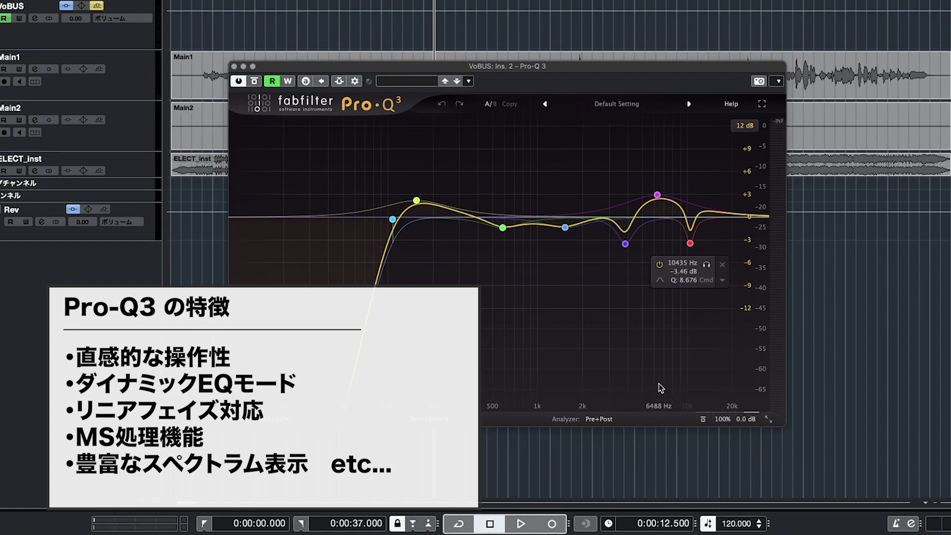
pyautogui.moveTo(549, 272)
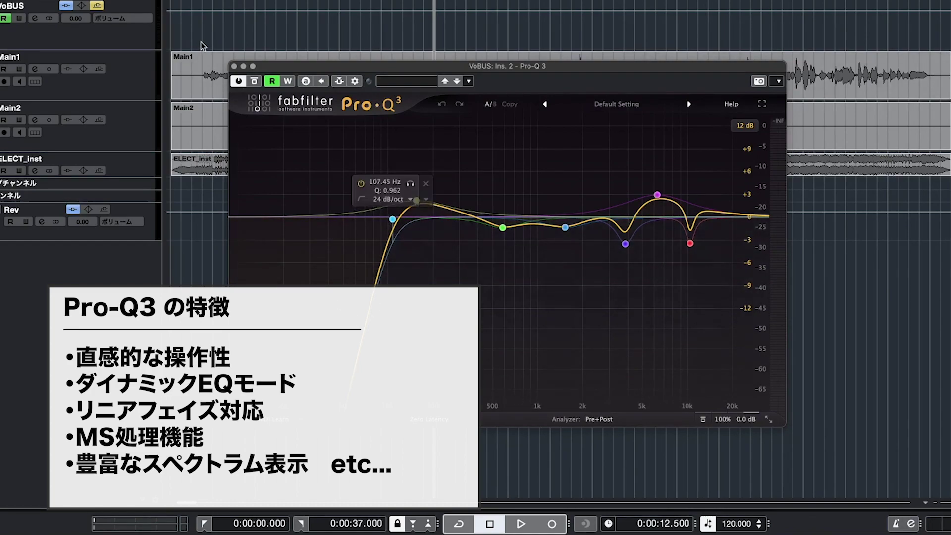
pyautogui.click(234, 67)
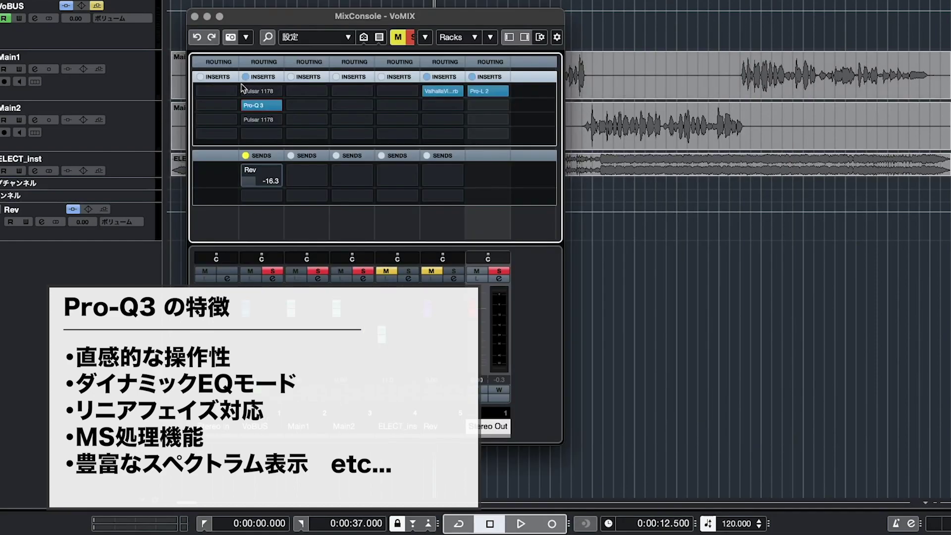
# Deactivate the second-slot Pro-Q 3 on VoBUS and insert a fresh Pro-Q 3 in slot 4, centring its window.
pyautogui.click(246, 106)
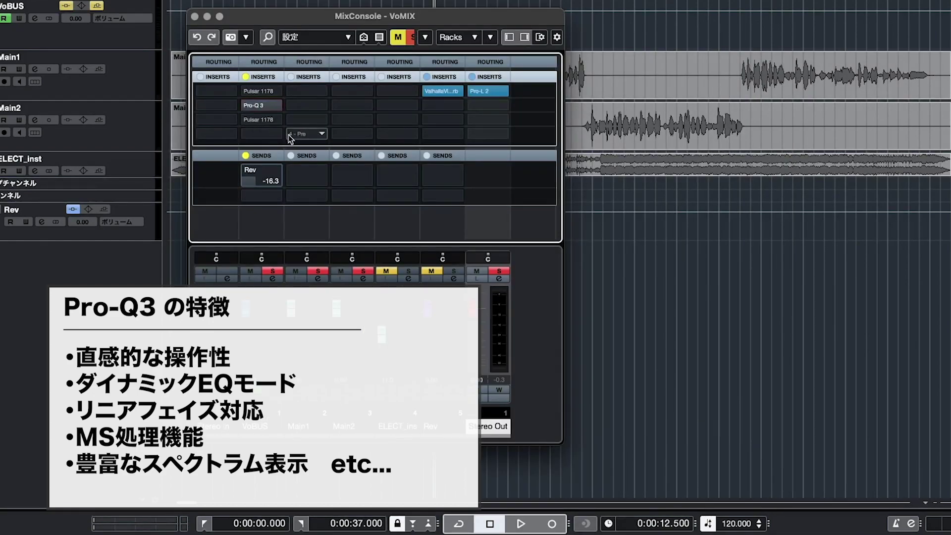
pyautogui.click(282, 137)
pyautogui.click(281, 139)
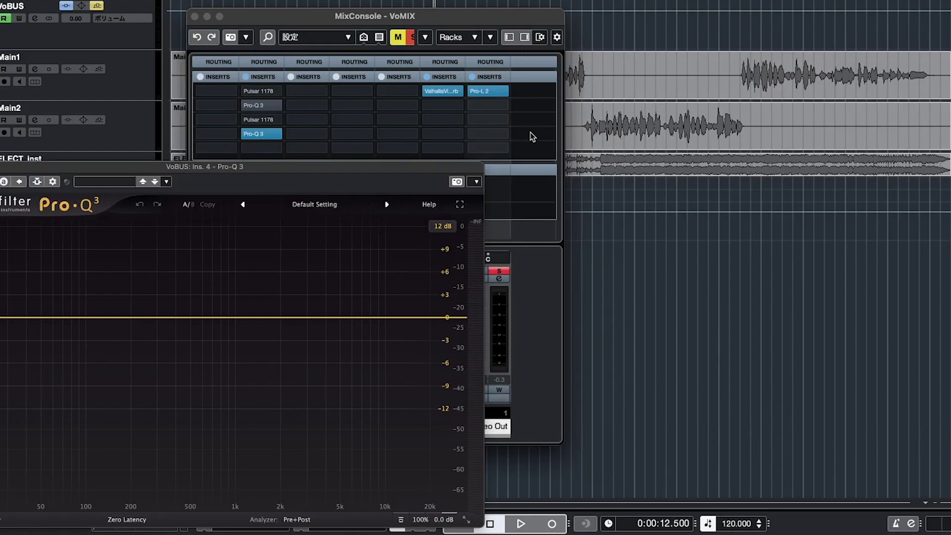
pyautogui.moveTo(417, 173); pyautogui.dragTo(684, 39)
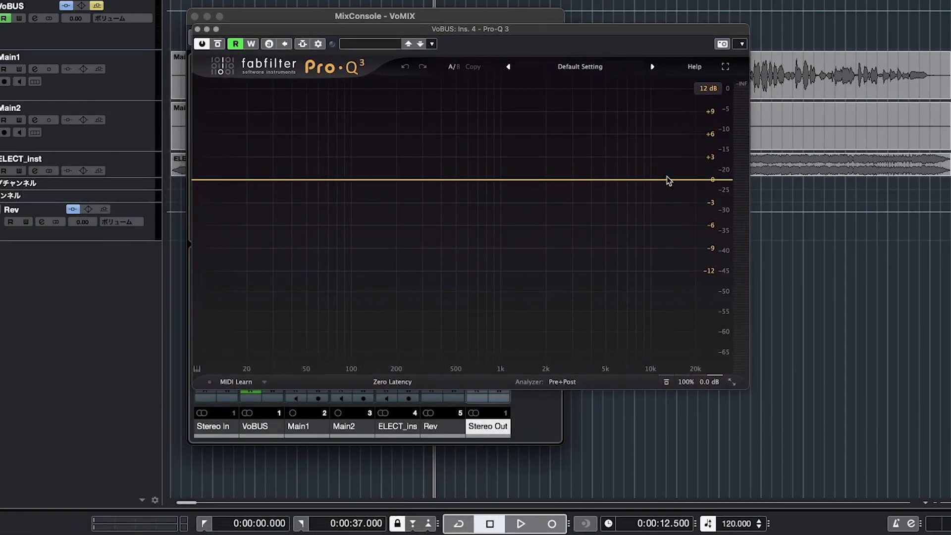
# Try out bell bands at 383.57 Hz, −4.60 dB and 2540.1 Hz, +4.60 dB, and remove both.
pyautogui.click(438, 214)
pyautogui.click(561, 145)
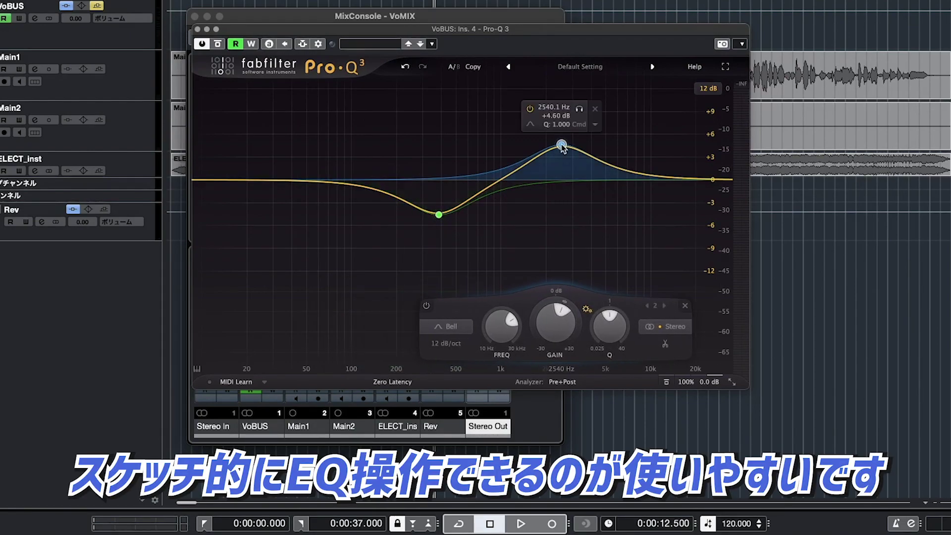
pyautogui.click(597, 110)
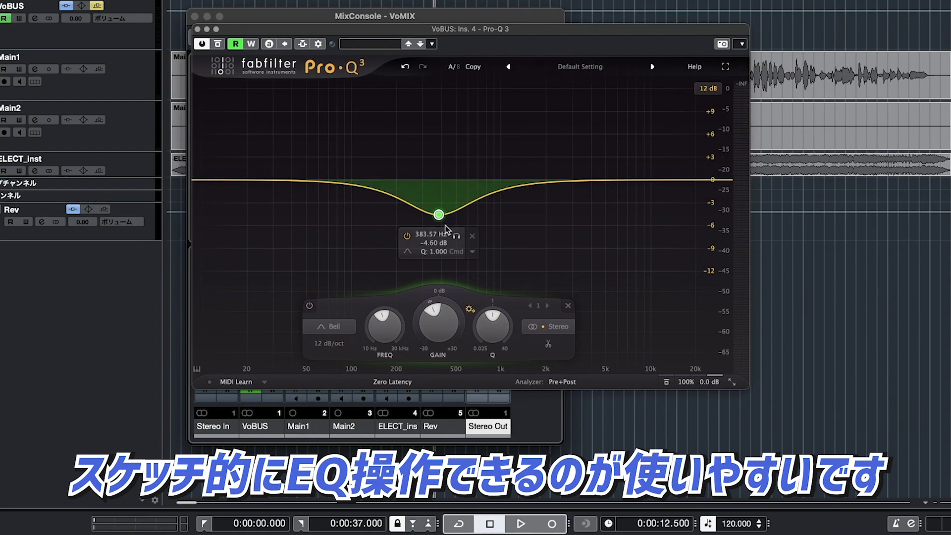
pyautogui.click(473, 237)
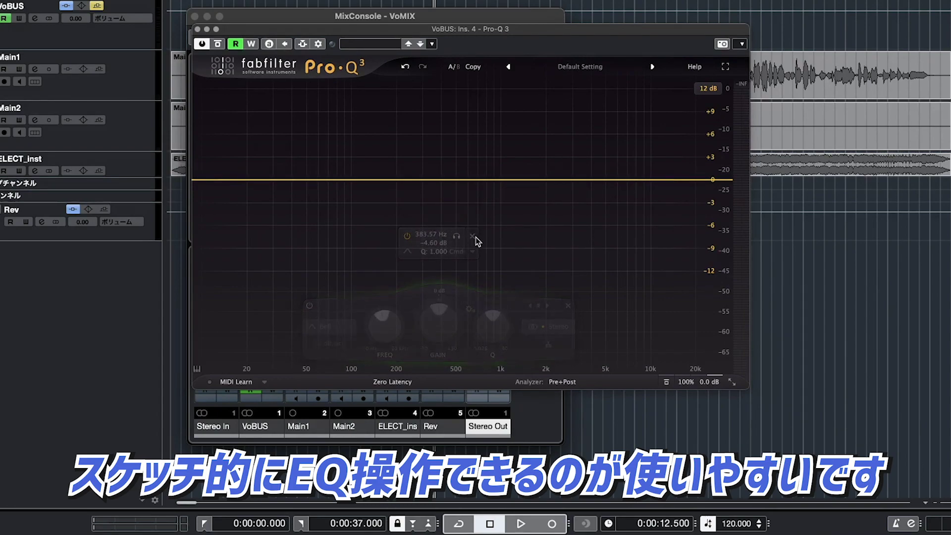
# Close the MixConsole and place the Pro-Q 3 window below the Main1 track, with the playhead at 7 s.
pyautogui.click(195, 16)
pyautogui.moveTo(268, 32); pyautogui.dragTo(254, 148)
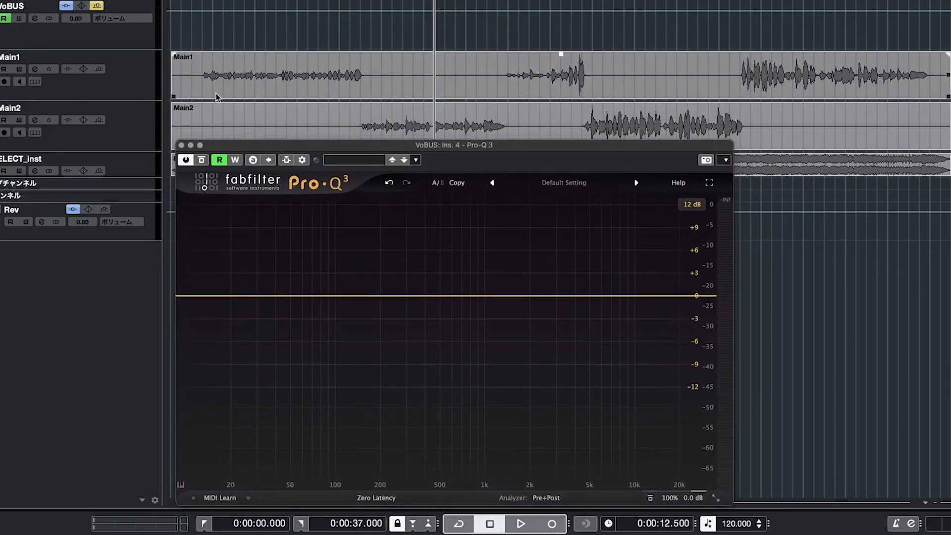
pyautogui.press('F3')
pyautogui.click(246, 92)
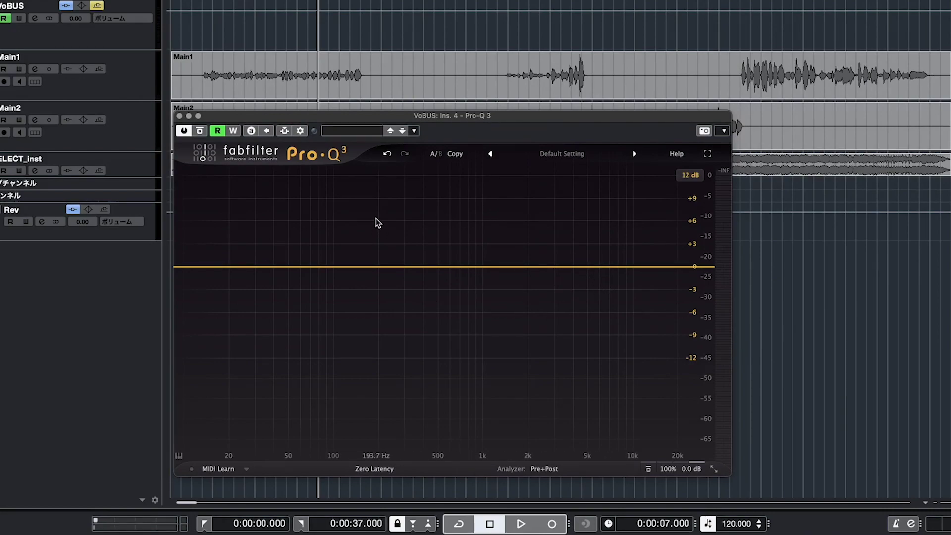
pyautogui.moveTo(276, 115)
pyautogui.mouseDown()
pyautogui.moveTo(271, 161)
pyautogui.moveTo(264, 107)
pyautogui.mouseUp()
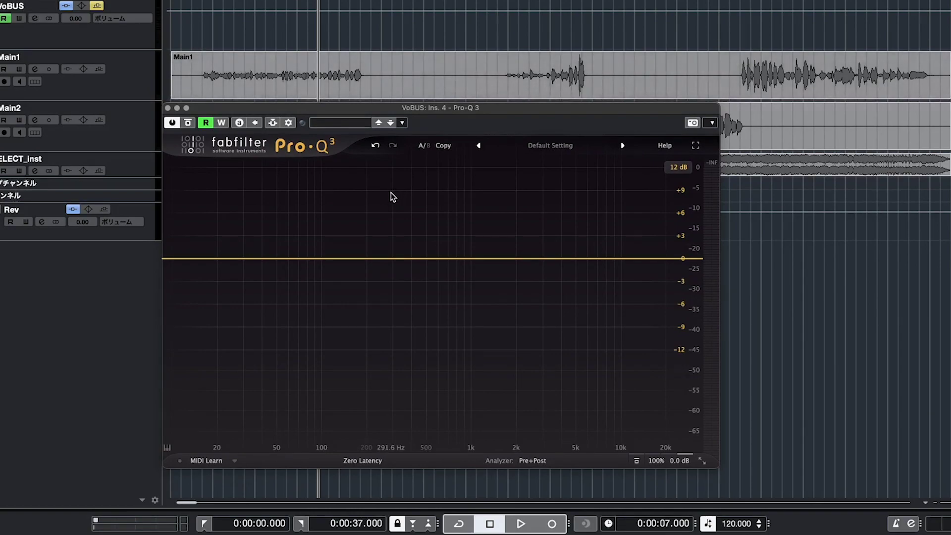
# Play the vocal and add a −1.92 dB bell cut at 633.81 Hz, Q 1.428, and a 2.08 dB bell boost at 170.21 Hz.
pyautogui.press('space')
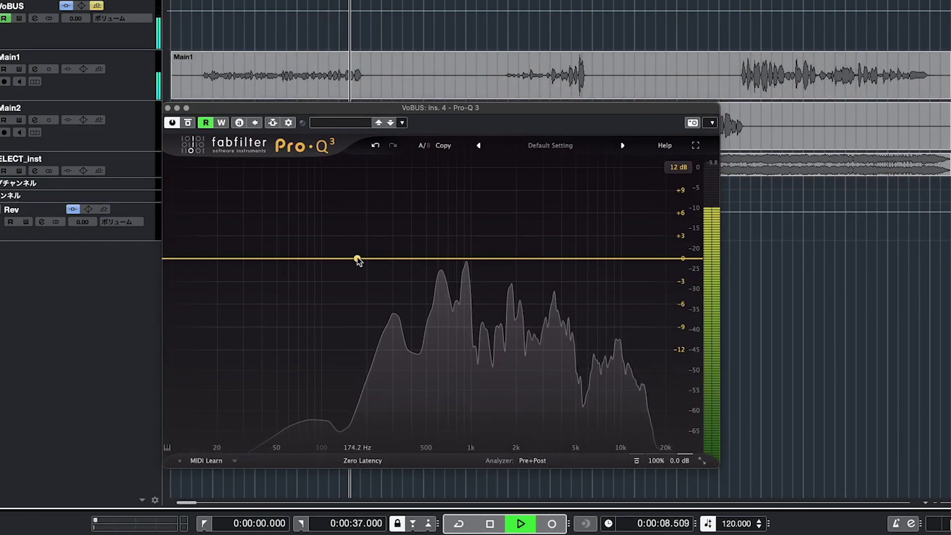
pyautogui.moveTo(447, 259)
pyautogui.mouseDown()
pyautogui.moveTo(444, 208)
pyautogui.moveTo(443, 273)
pyautogui.mouseUp()
pyautogui.press('space')
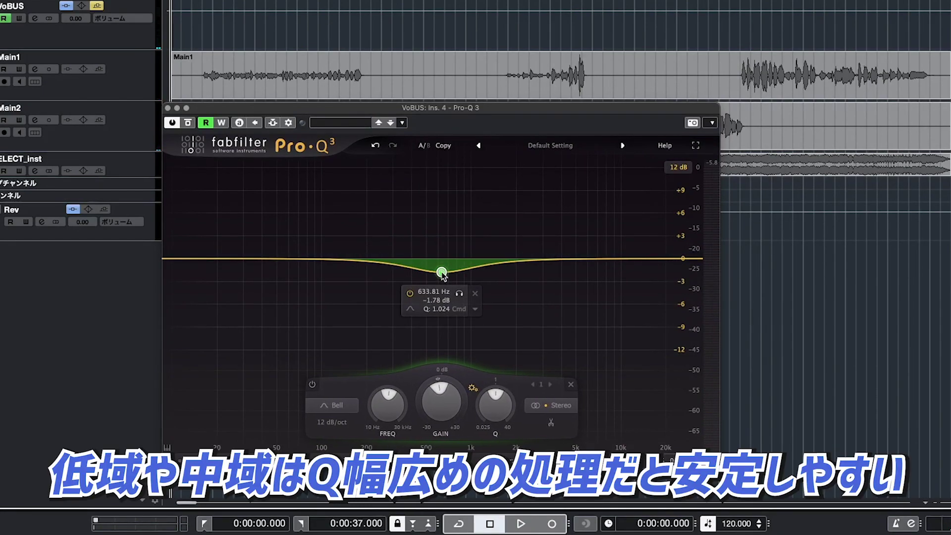
pyautogui.moveTo(494, 418); pyautogui.dragTo(494, 409)
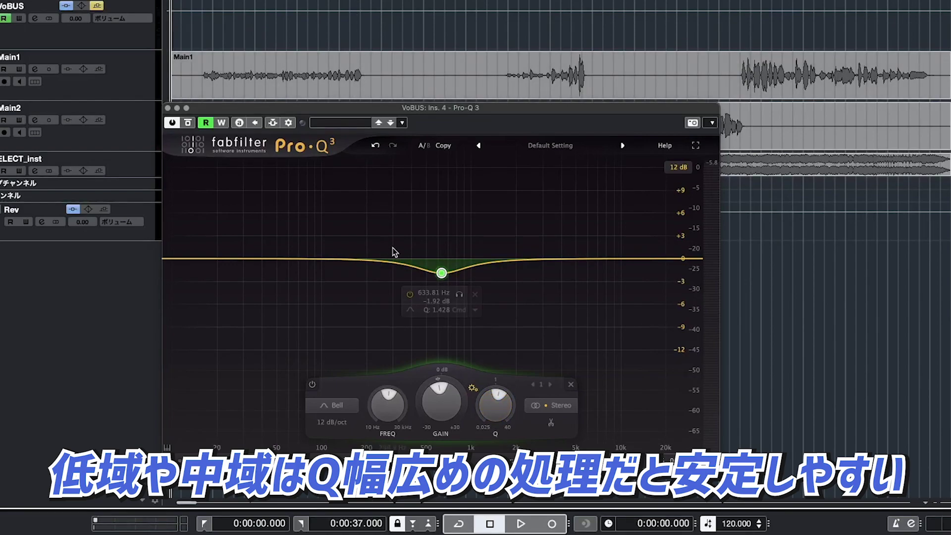
pyautogui.moveTo(383, 243); pyautogui.dragTo(356, 244)
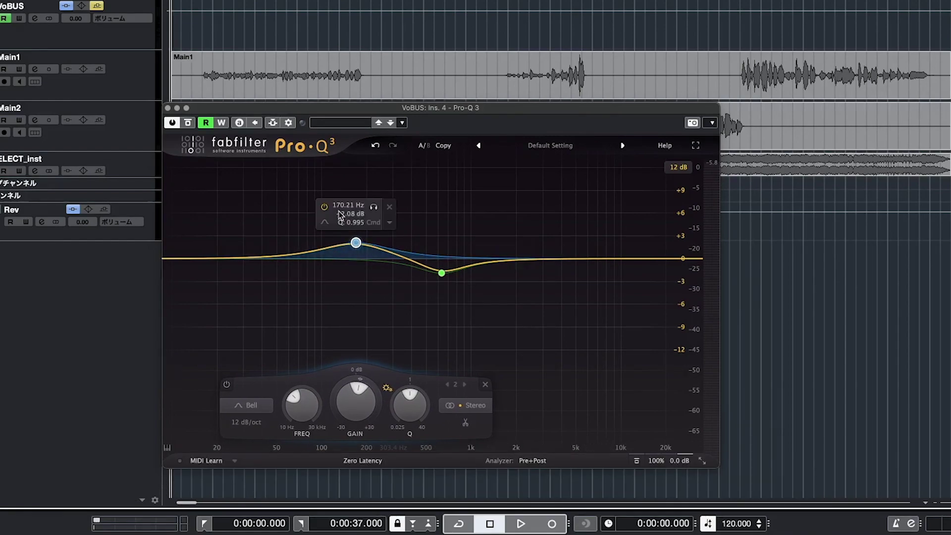
# Add a band below the low boost, make it a Low Cut at 80.4 Hz, and start playback.
pyautogui.moveTo(299, 254); pyautogui.dragTo(319, 272)
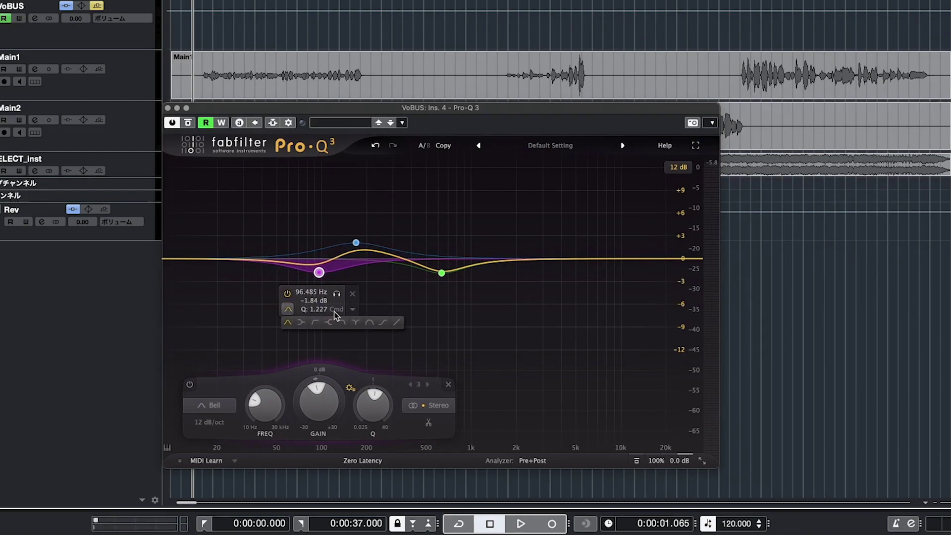
pyautogui.click(315, 323)
pyautogui.moveTo(319, 246); pyautogui.dragTo(307, 272)
pyautogui.press('space')
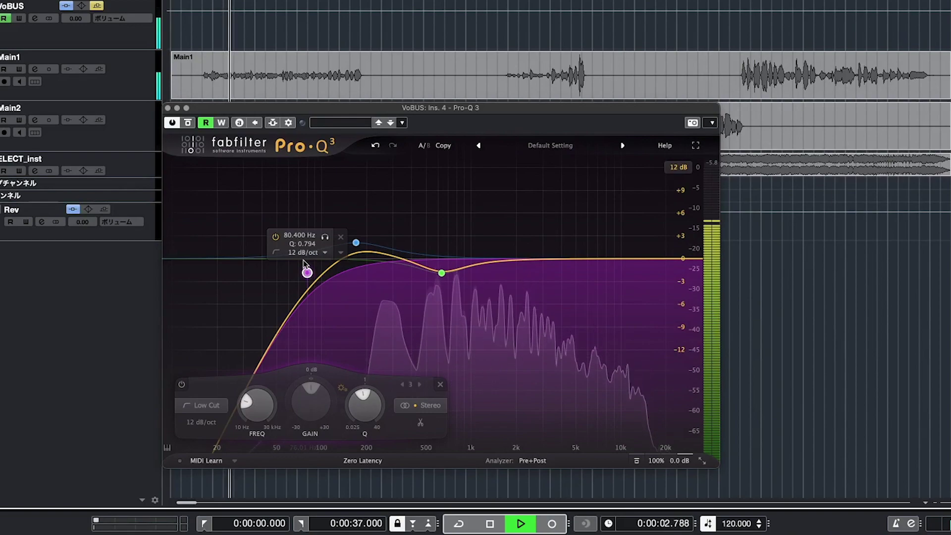
# Set the low cut to 18 dB/oct at a slightly higher frequency, and readjust the low boost to about +3 dB and mid cut to about −2.5 dB.
pyautogui.click(304, 252)
pyautogui.click(317, 294)
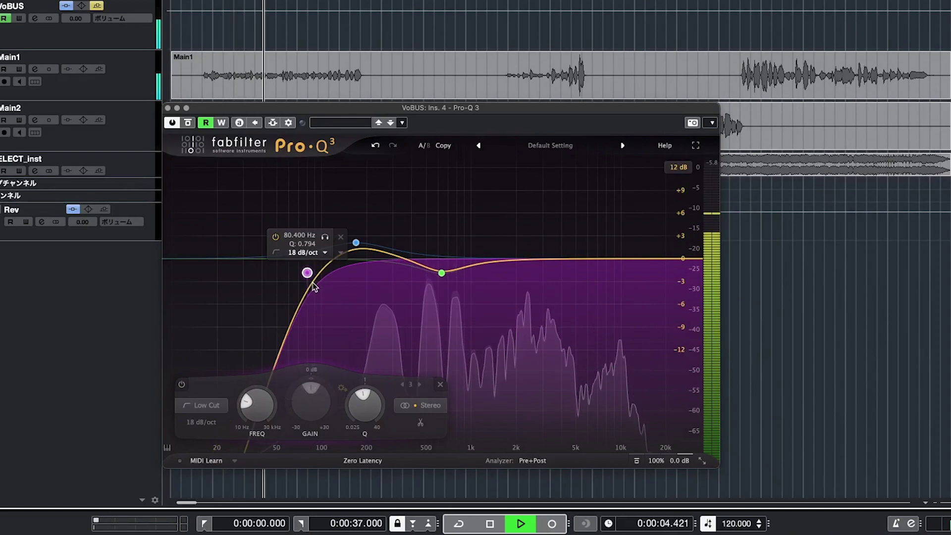
pyautogui.moveTo(307, 272); pyautogui.dragTo(360, 234)
pyautogui.moveTo(442, 273)
pyautogui.mouseDown()
pyautogui.moveTo(451, 200)
pyautogui.moveTo(450, 278)
pyautogui.mouseUp()
# Add a high-frequency bell boost, move it to 7186.5 Hz, and narrow it to Q 14.22 for peak hunting.
pyautogui.moveTo(518, 259); pyautogui.dragTo(554, 241)
pyautogui.press('space')
pyautogui.moveTo(602, 413); pyautogui.dragTo(602, 387)
pyautogui.moveTo(553, 234); pyautogui.dragTo(599, 224)
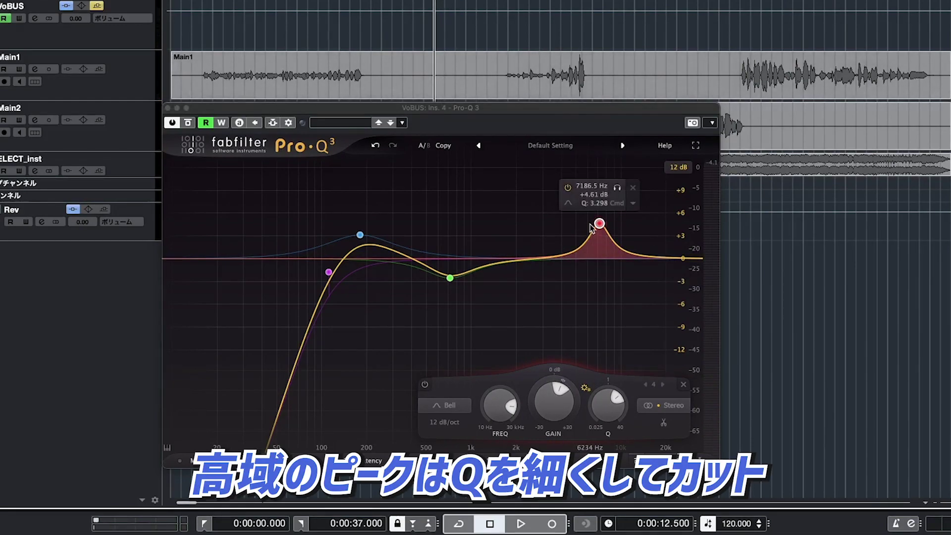
pyautogui.moveTo(608, 405); pyautogui.dragTo(610, 383)
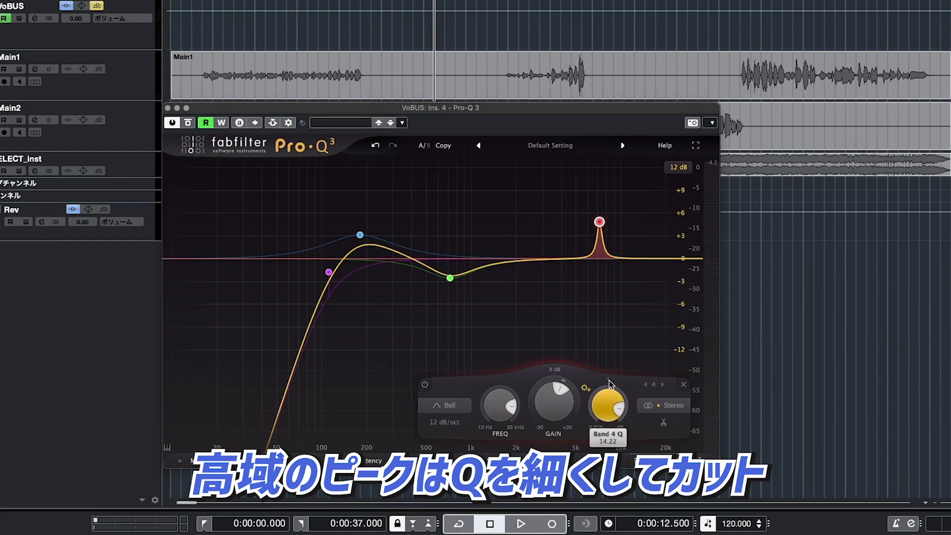
# Audition the narrow boost at 9368.1 Hz, +9.39 dB, and turn it into a −5.83 dB cut at 9801.7 Hz, Q 14.56.
pyautogui.moveTo(588, 213)
pyautogui.moveTo(600, 224); pyautogui.dragTo(618, 190)
pyautogui.press('space')
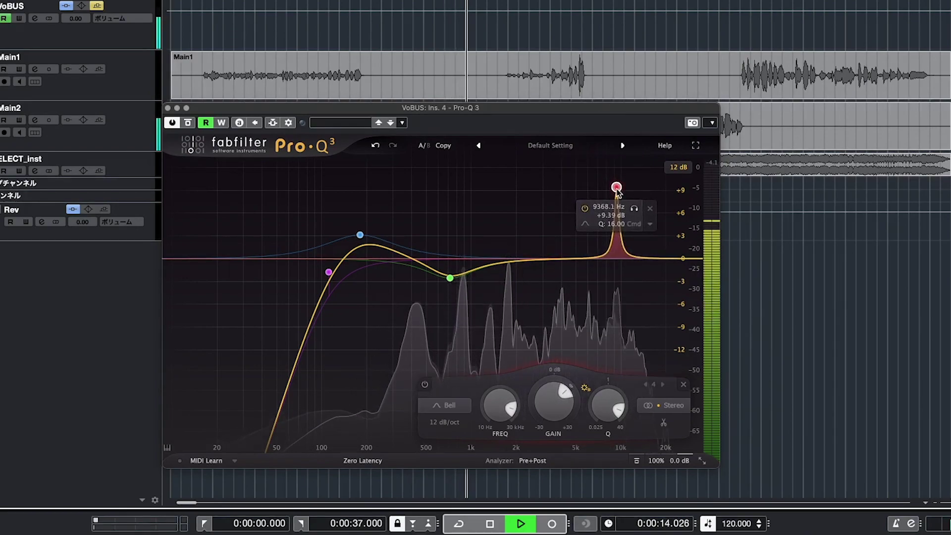
pyautogui.press('space')
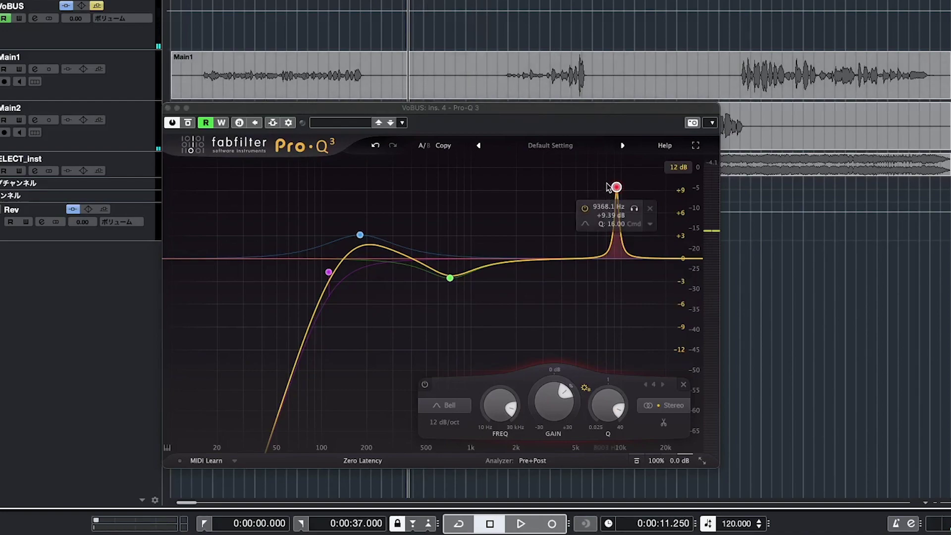
pyautogui.press('space')
pyautogui.moveTo(616, 195); pyautogui.dragTo(620, 303)
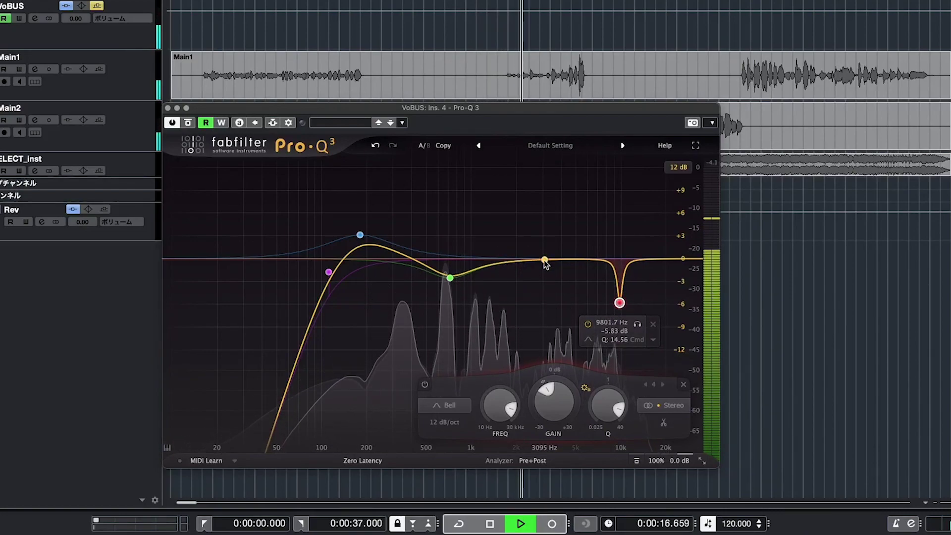
# Add an upper-mid bell, sweep it as a boost to about 1960 Hz, +5.24 dB, and narrow it to Q 4.283.
pyautogui.moveTo(543, 261); pyautogui.dragTo(543, 269)
pyautogui.moveTo(601, 412); pyautogui.dragTo(602, 399)
pyautogui.moveTo(544, 269); pyautogui.dragTo(515, 224)
pyautogui.press('space')
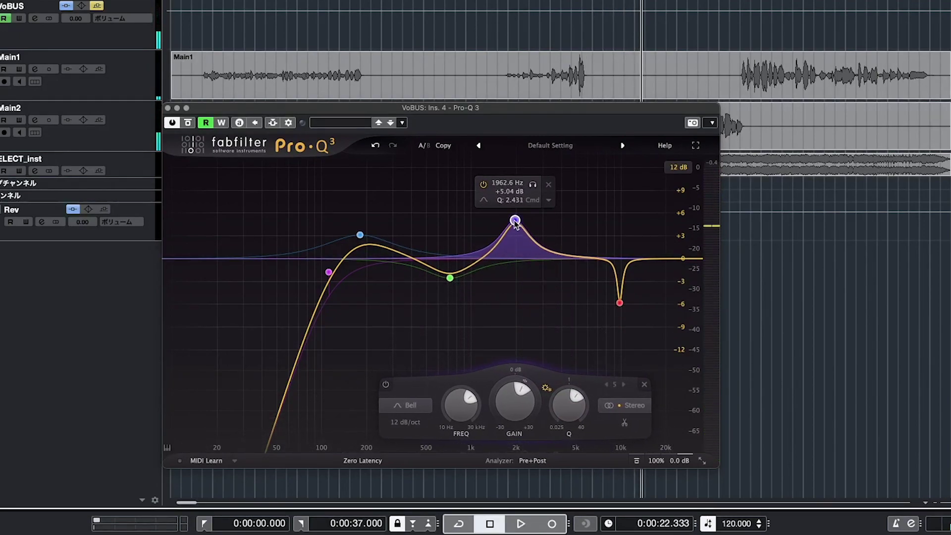
pyautogui.moveTo(563, 410); pyautogui.dragTo(539, 149)
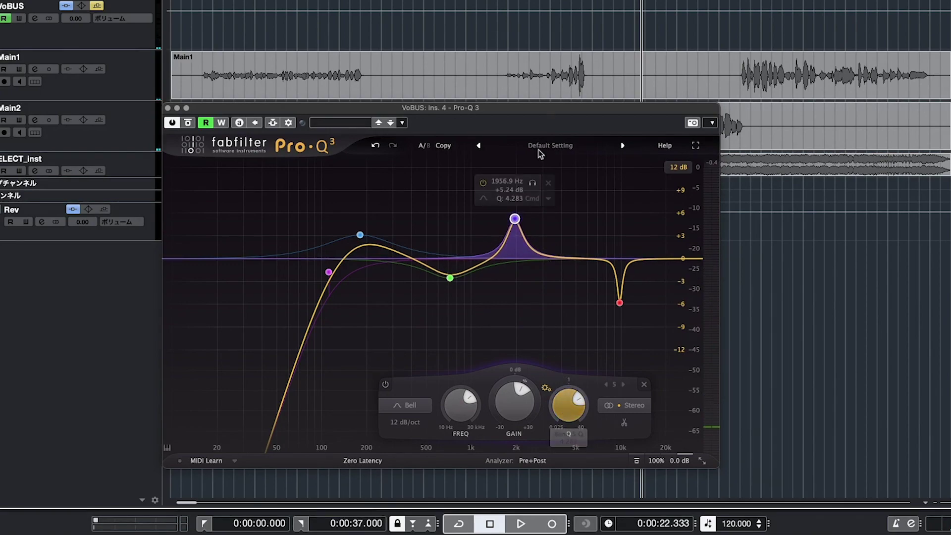
# Audition the boost around 2 kHz at up to +6.95 dB, and turn it into a −2.13 dB cut at 1843.6 Hz, Q 4.010.
pyautogui.press('space')
pyautogui.moveTo(515, 219)
pyautogui.mouseDown()
pyautogui.moveTo(514, 272)
pyautogui.moveTo(516, 206)
pyautogui.mouseUp()
pyautogui.press('space')
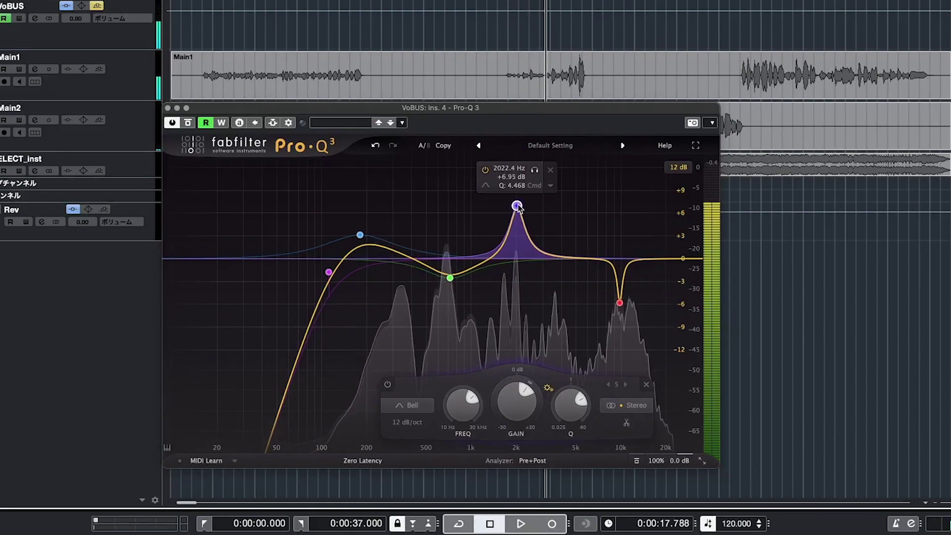
pyautogui.moveTo(517, 206)
pyautogui.mouseDown()
pyautogui.moveTo(515, 263)
pyautogui.moveTo(517, 212)
pyautogui.mouseUp()
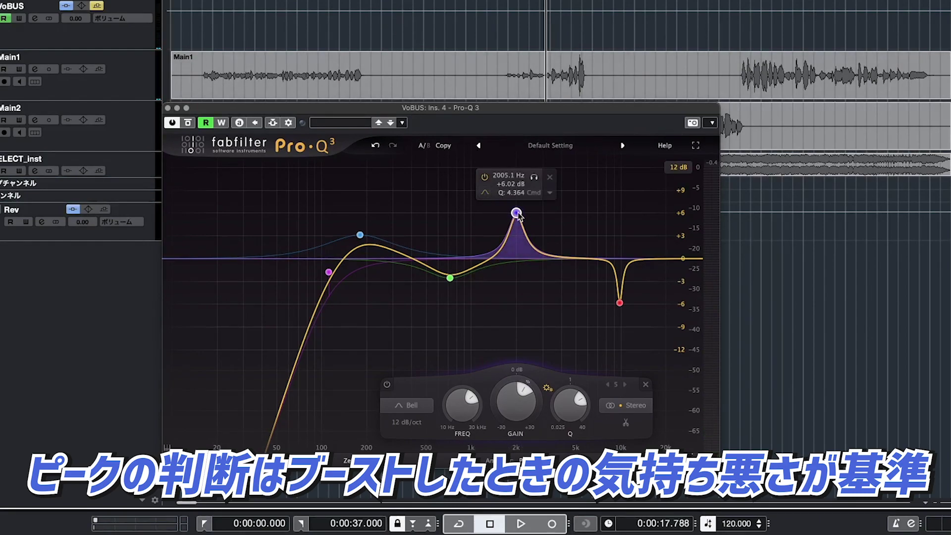
pyautogui.press('space')
pyautogui.moveTo(510, 404); pyautogui.dragTo(513, 255)
# Add a narrow bell cut of about −3 dB near 4 kHz, adjusting its Q and position during playback.
pyautogui.moveTo(516, 204); pyautogui.dragTo(553, 279)
pyautogui.moveTo(552, 402); pyautogui.dragTo(553, 392)
pyautogui.moveTo(606, 404); pyautogui.dragTo(592, 353)
pyautogui.moveTo(553, 265)
pyautogui.mouseDown()
pyautogui.moveTo(560, 139)
pyautogui.moveTo(568, 189)
pyautogui.moveTo(563, 278)
pyautogui.mouseUp()
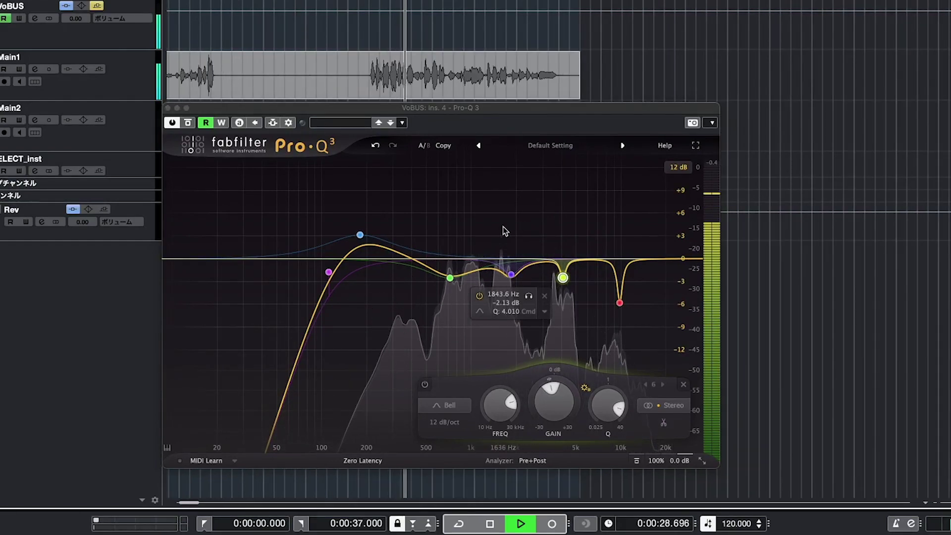
pyautogui.moveTo(563, 277); pyautogui.dragTo(561, 282)
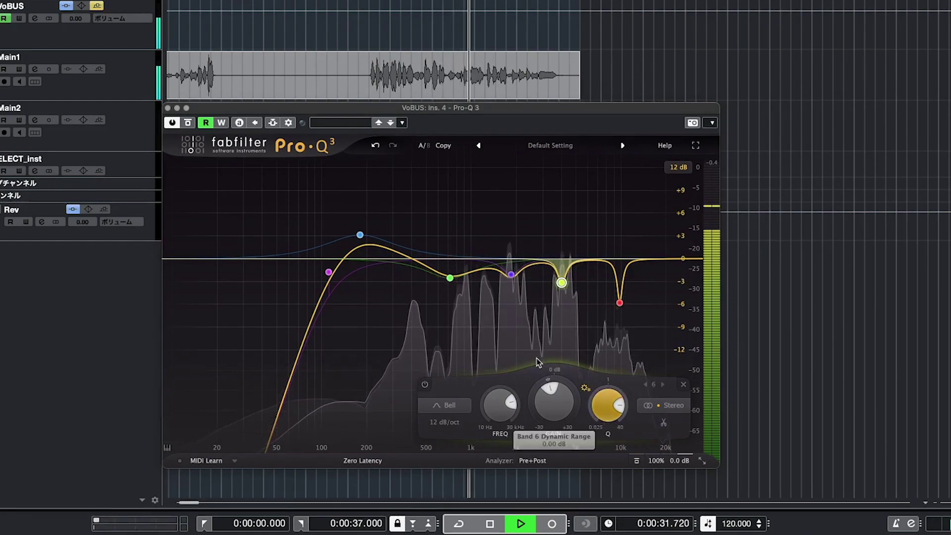
# Deepen the 1843.6 Hz cut to −2.63 dB with Q 4.047 and stop playback.
pyautogui.moveTo(511, 276)
pyautogui.moveTo(511, 276); pyautogui.dragTo(511, 278)
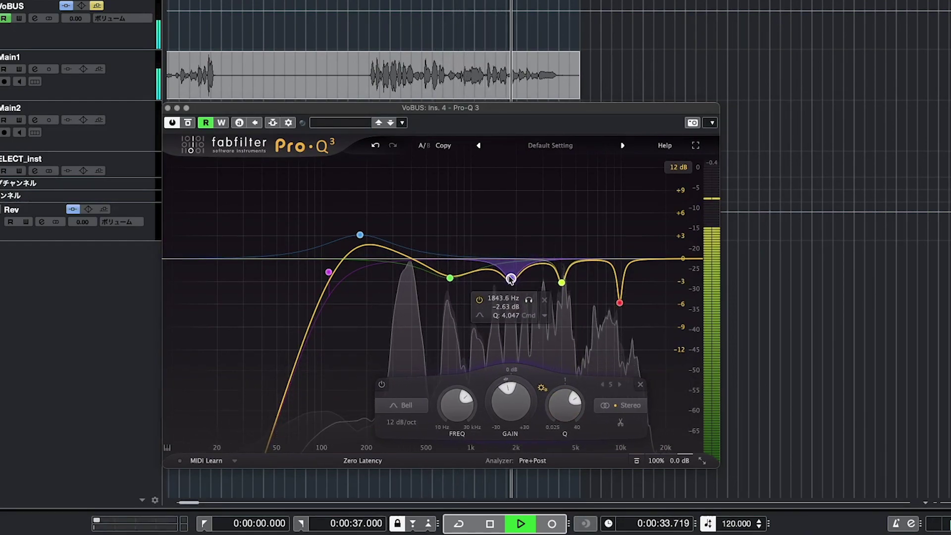
pyautogui.press('space')
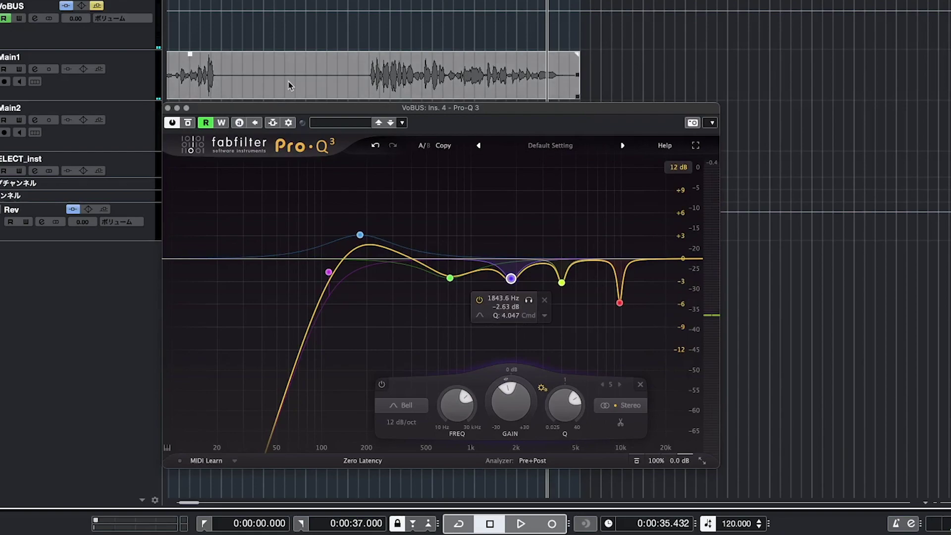
# Move the playhead to 20.75 s and add a wide high bell boost of +2.74 dB at 6234.2 Hz.
pyautogui.click(343, 74)
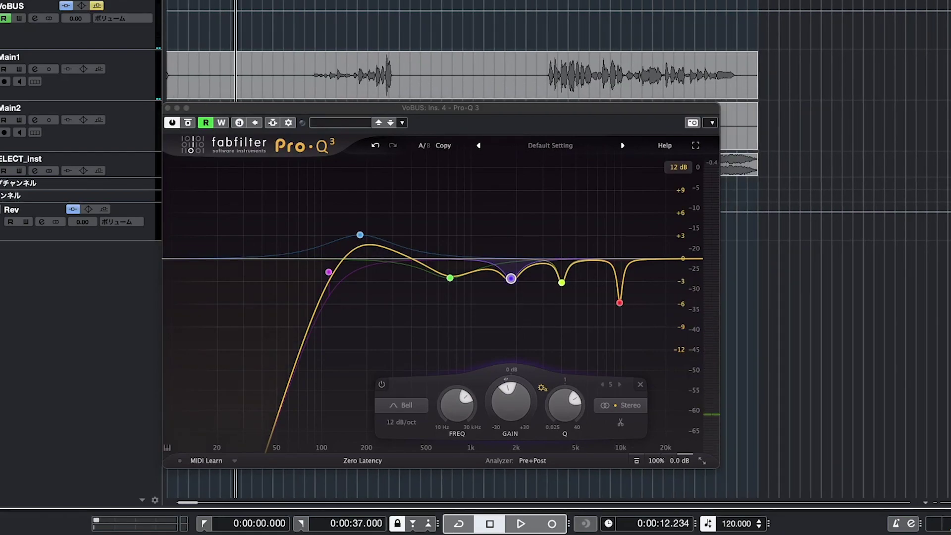
pyautogui.moveTo(409, 4); pyautogui.dragTo(414, 4)
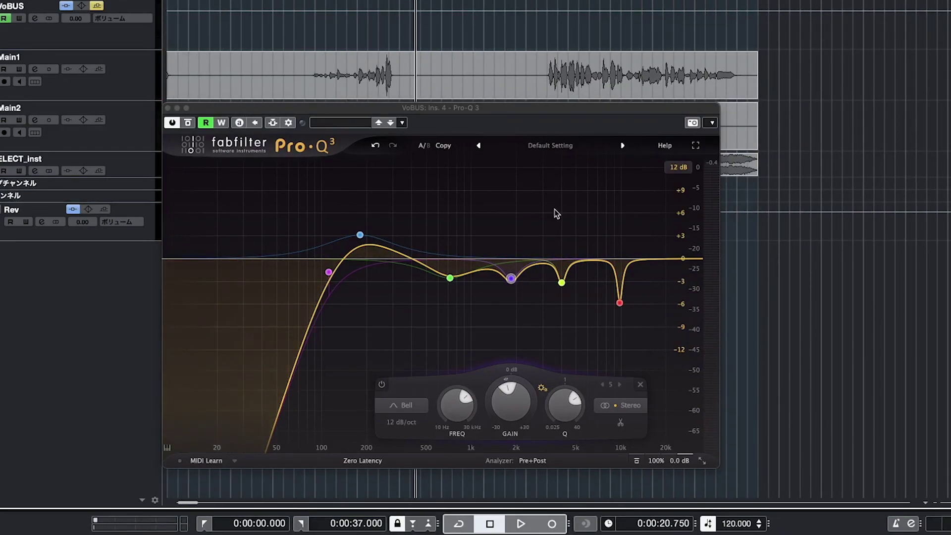
pyautogui.doubleClick(588, 237)
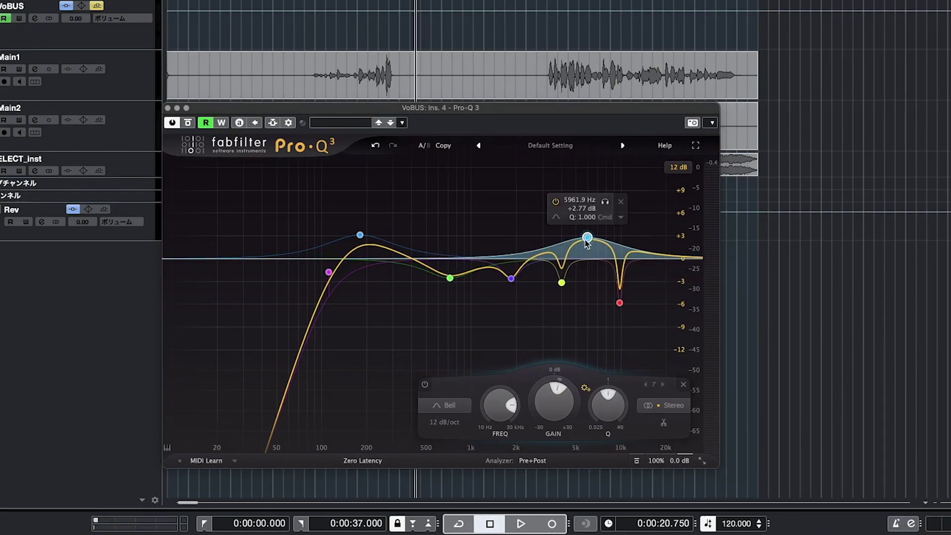
pyautogui.moveTo(590, 237); pyautogui.dragTo(591, 240)
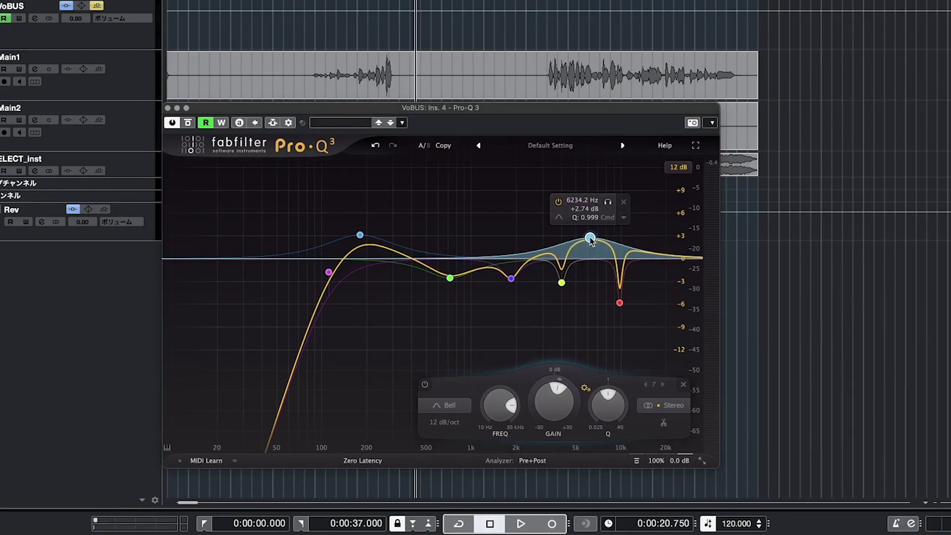
# Play the vocal from about 15.4 s, shift the wide high boost slightly lower in frequency, and stop playback.
pyautogui.click(465, 36)
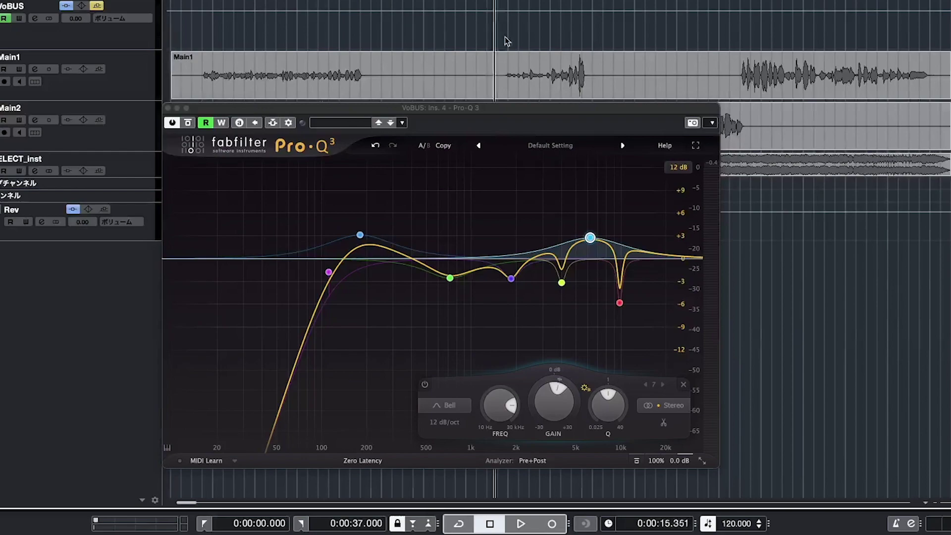
pyautogui.press('space')
pyautogui.moveTo(590, 238)
pyautogui.mouseDown()
pyautogui.moveTo(588, 257)
pyautogui.moveTo(591, 215)
pyautogui.moveTo(588, 238)
pyautogui.mouseUp()
pyautogui.press('space')
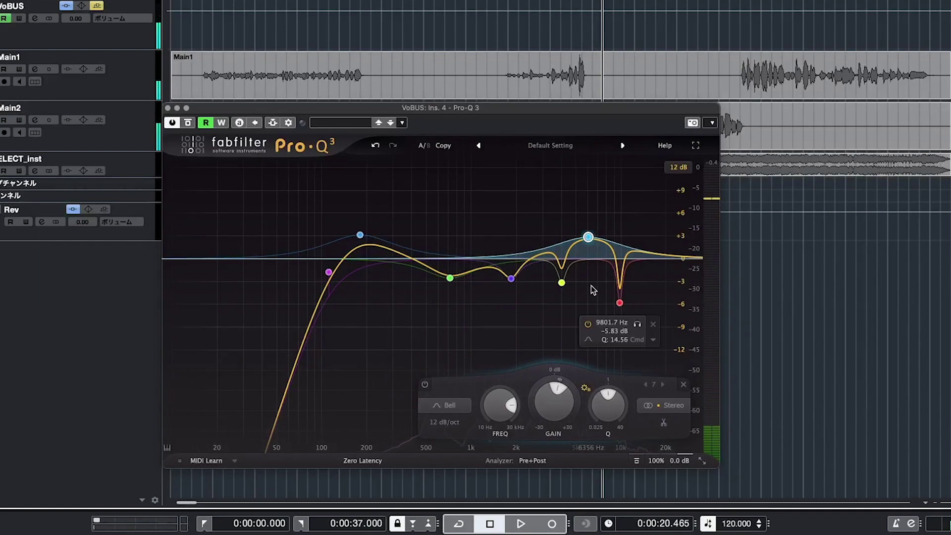
# Add a narrow −4.20 dB bell cut at 7205.4 Hz with Q 17.98, and ease the wide high boost slightly lower during playback.
pyautogui.click(406, 276)
pyautogui.scroll(3, 455, 422)
pyautogui.moveTo(452, 380); pyautogui.dragTo(452, 375)
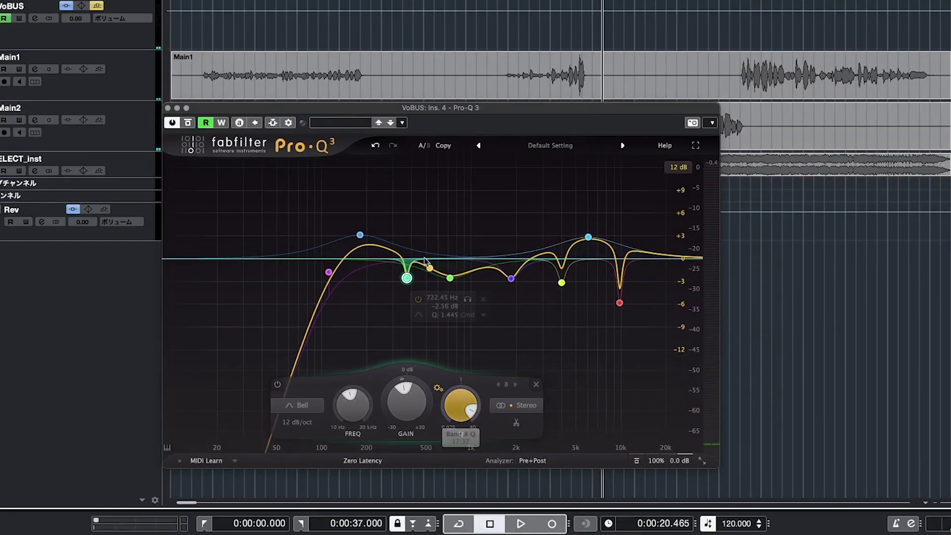
pyautogui.moveTo(406, 278); pyautogui.dragTo(600, 292)
pyautogui.press('space')
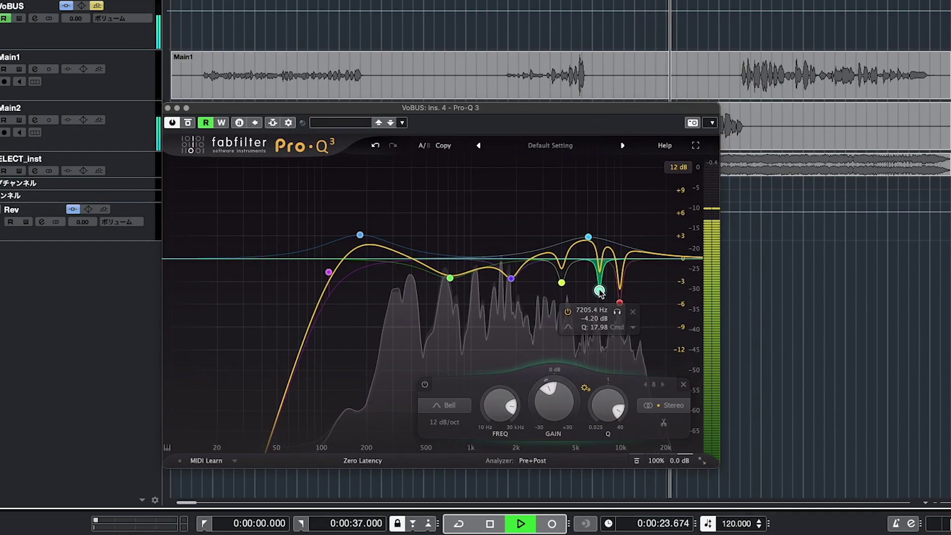
pyautogui.click(588, 238)
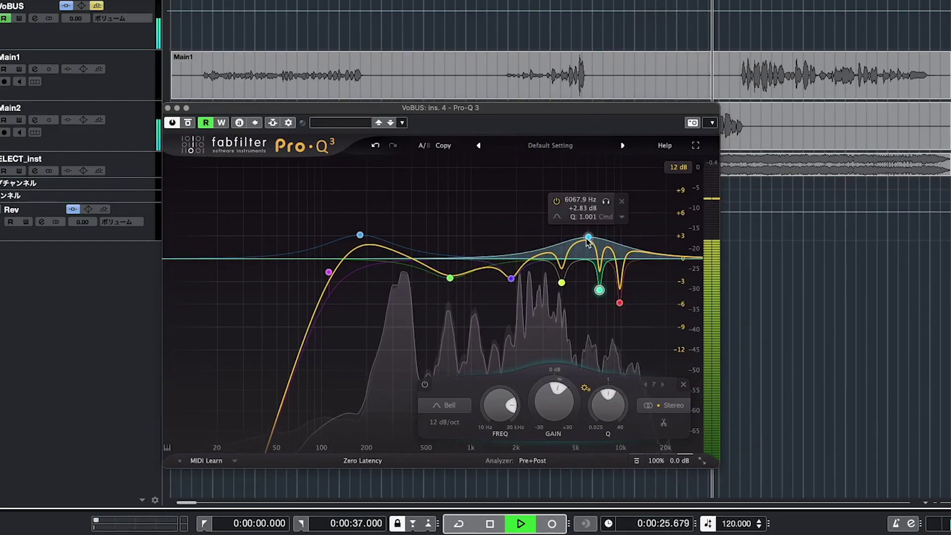
pyautogui.press('space')
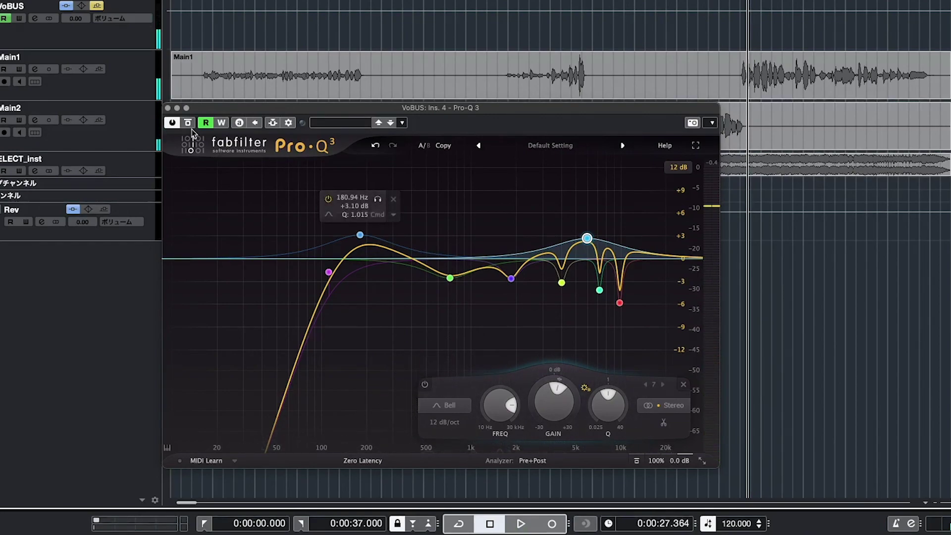
# Examine the curve of the earlier Pro-Q 3 on VoBUS insert 2, and return to the new EQ on insert 4.
pyautogui.click(167, 108)
pyautogui.press('F3')
pyautogui.click(208, 106)
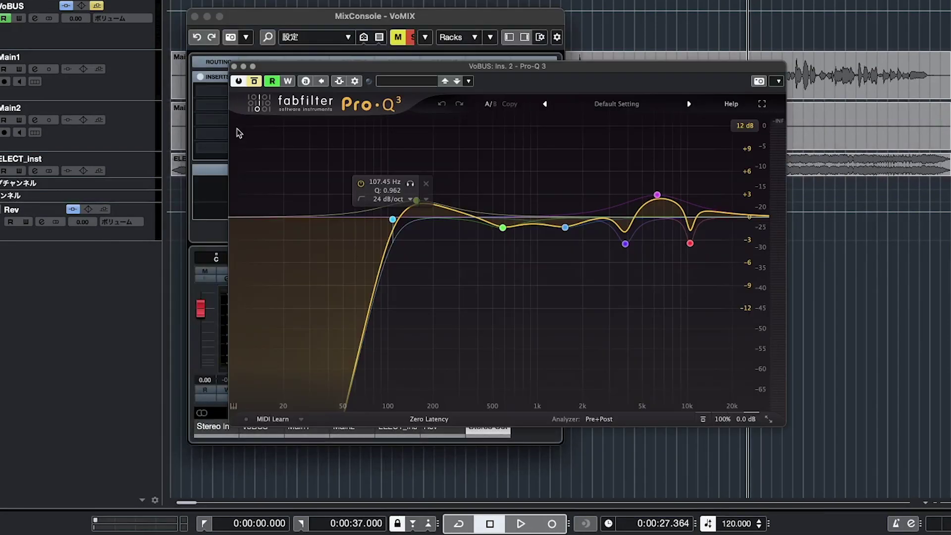
pyautogui.click(234, 67)
pyautogui.click(261, 133)
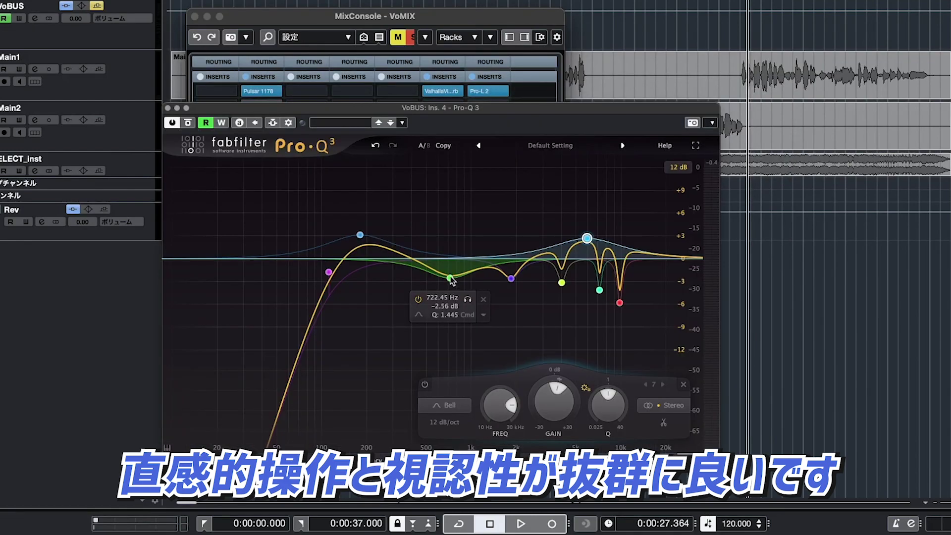
# Shift the 722.45 Hz bell cut slightly lower in frequency and close the insert 4 EQ.
pyautogui.moveTo(451, 279); pyautogui.dragTo(434, 276)
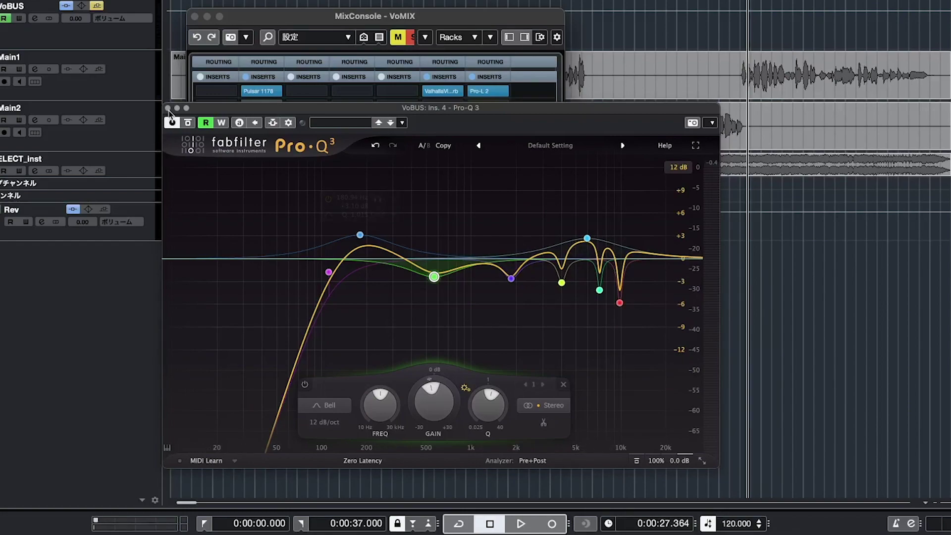
pyautogui.moveTo(390, 108); pyautogui.dragTo(479, 105)
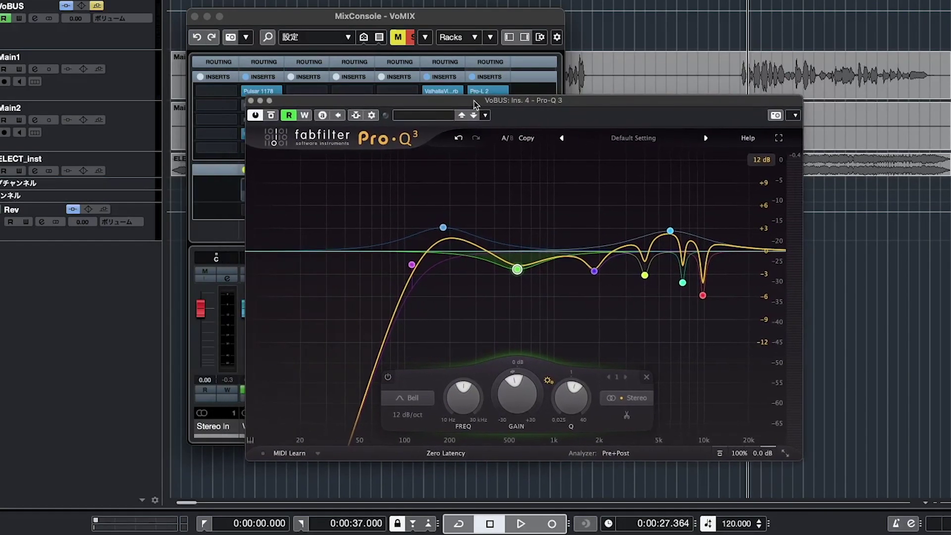
pyautogui.click(257, 102)
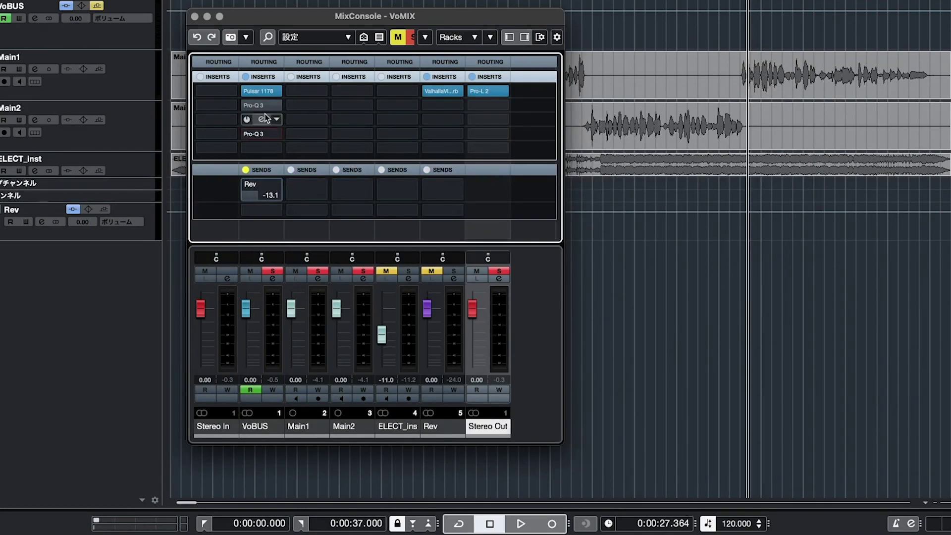
# Open ValhallaVintageVerb on the Rev channel and look through its preset categories.
pyautogui.click(440, 92)
pyautogui.moveTo(553, 74)
pyautogui.mouseDown()
pyautogui.moveTo(611, 75)
pyautogui.moveTo(564, 63)
pyautogui.mouseUp()
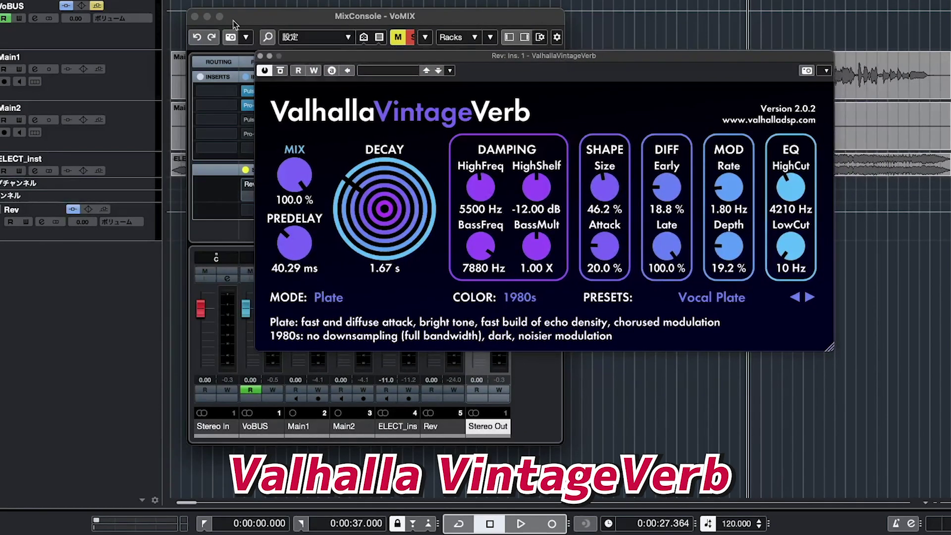
pyautogui.click(195, 16)
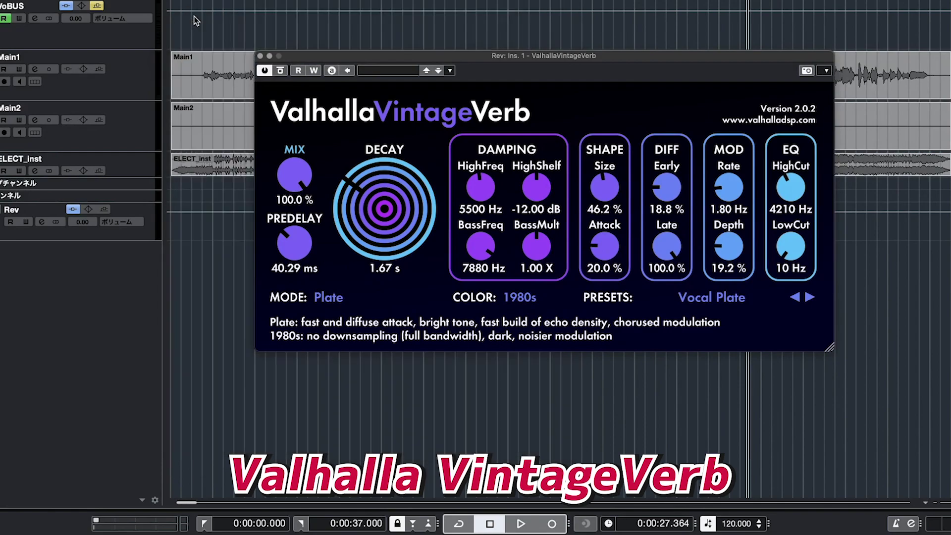
pyautogui.moveTo(311, 59); pyautogui.dragTo(280, 121)
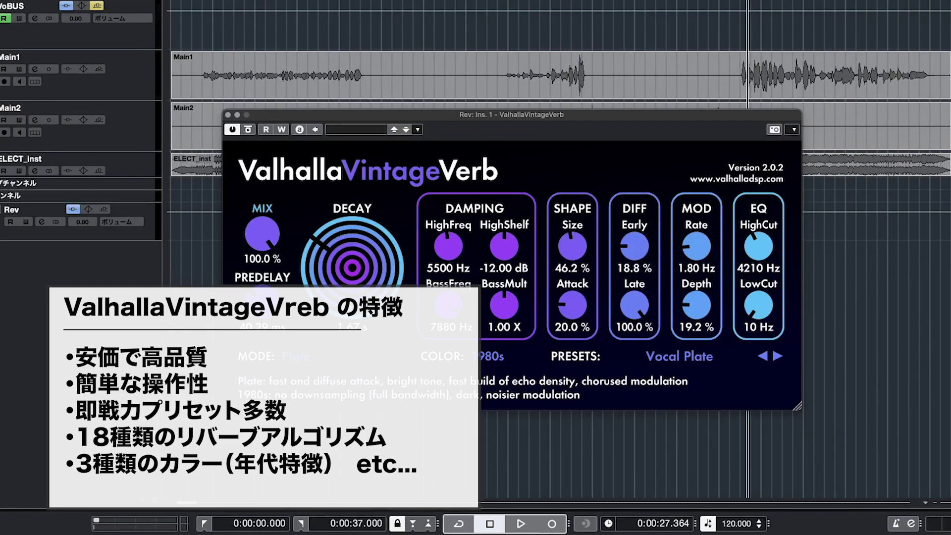
pyautogui.press('super+w')
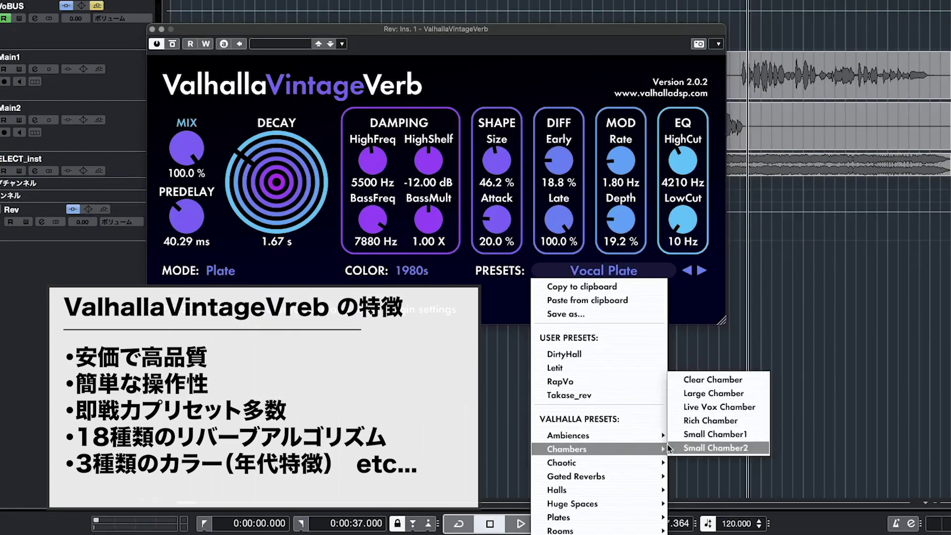
pyautogui.click(464, 312)
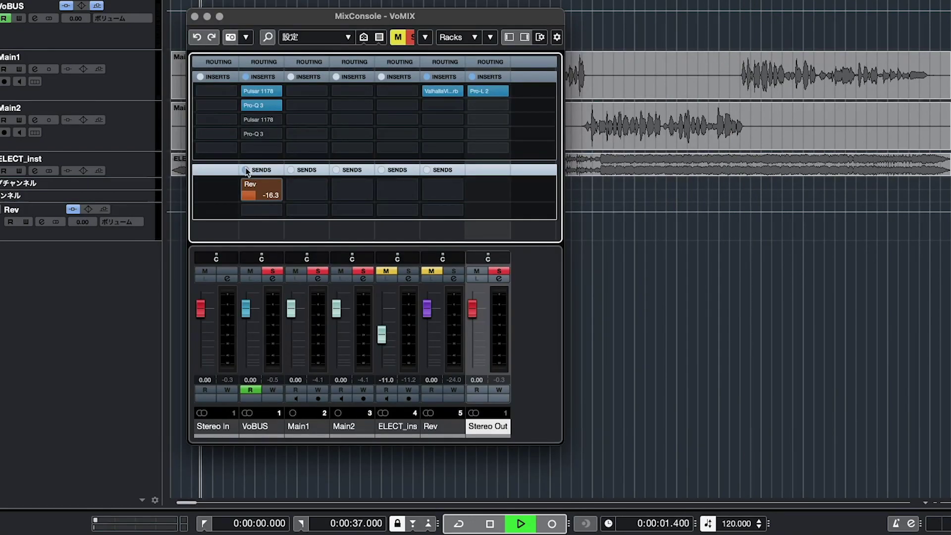
# Unmute the Rev channel during playback and compare the vocal with the VoBUS sends bypassed and active.
pyautogui.click(245, 170)
pyautogui.click(245, 170)
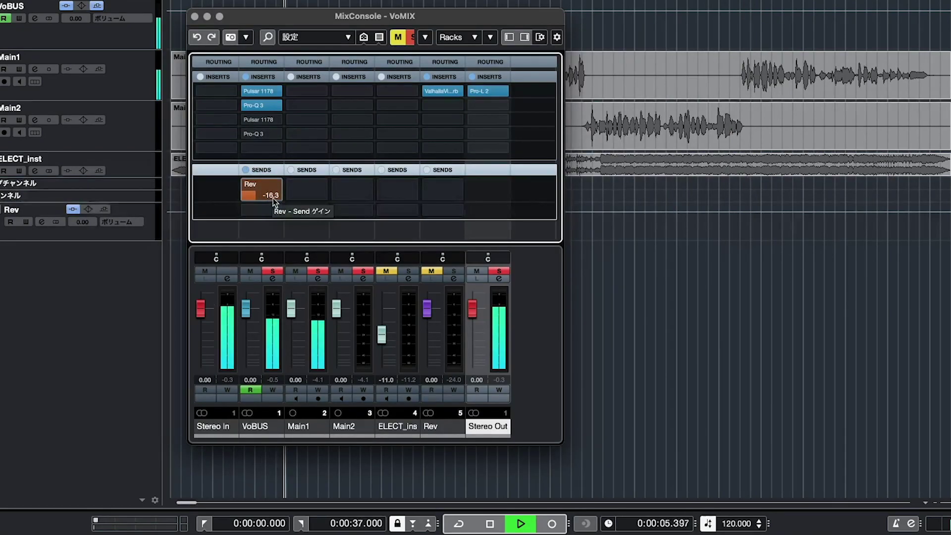
pyautogui.click(431, 271)
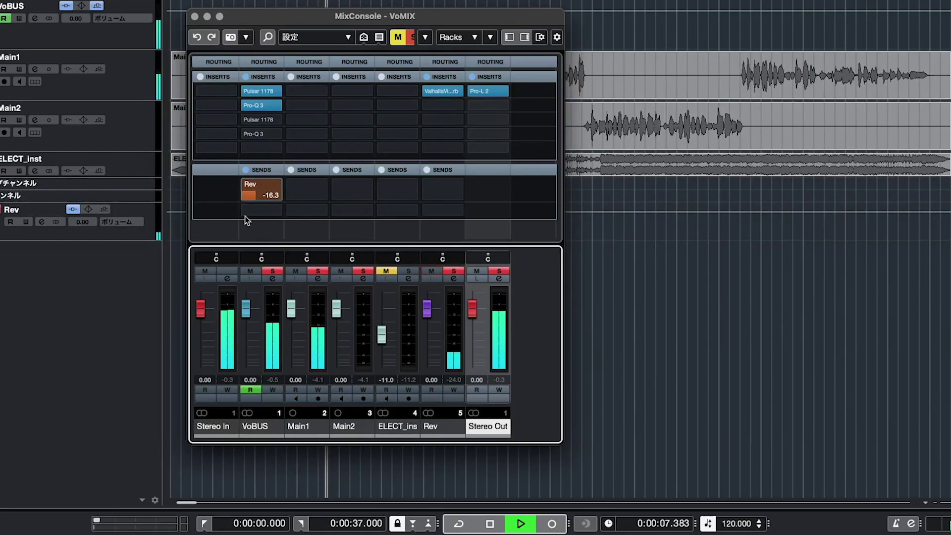
pyautogui.click(246, 170)
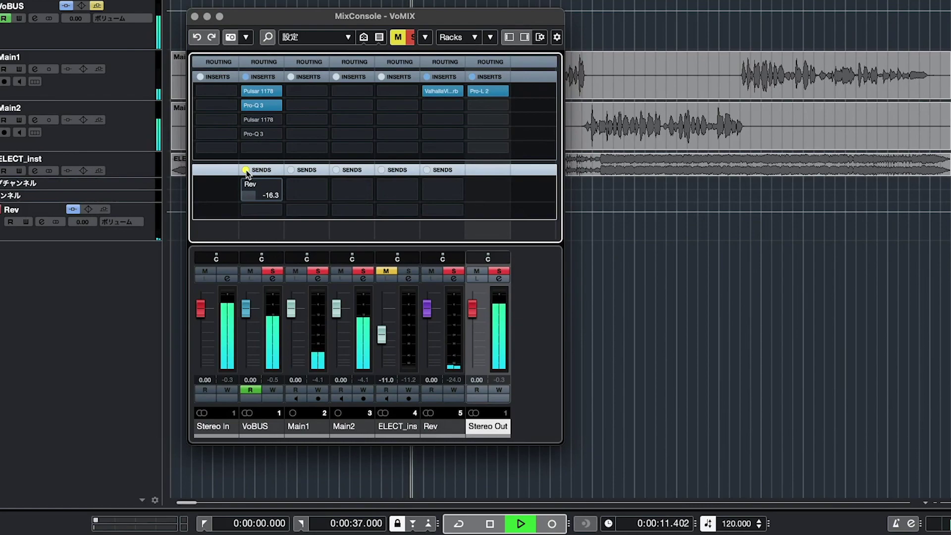
pyautogui.click(246, 170)
# Raise the VoBUS send to Rev to −13.1 dB while the vocal plays.
pyautogui.scroll(5, 269, 197)
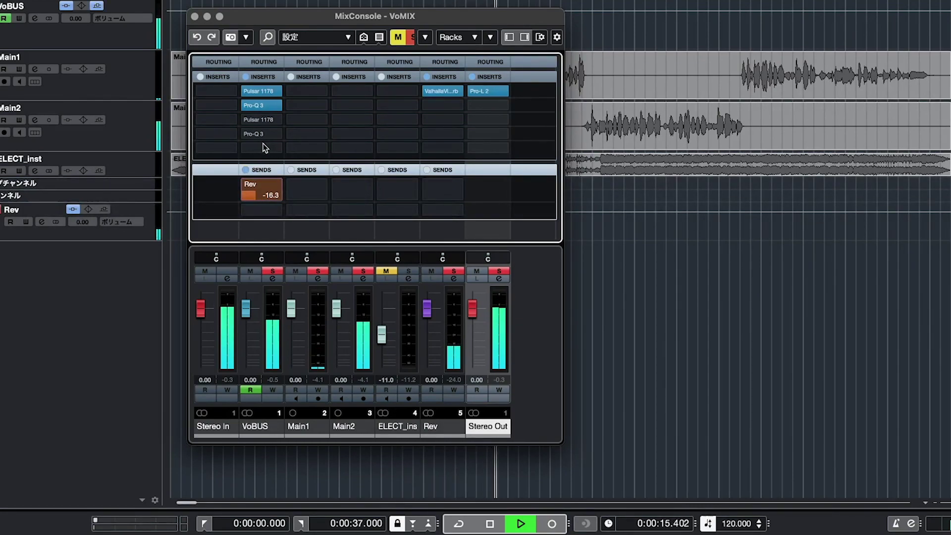
pyautogui.scroll(-5, 248, 188)
pyautogui.moveTo(303, 210)
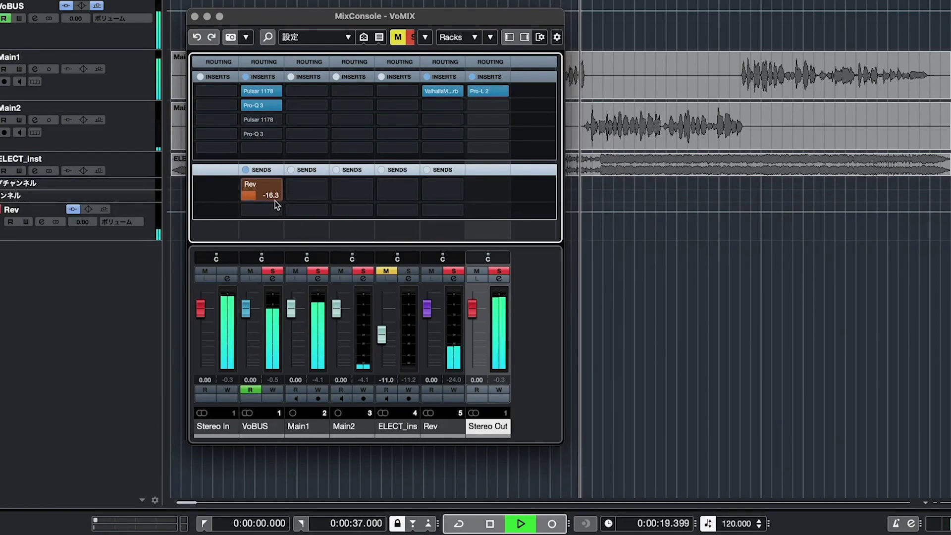
pyautogui.scroll(2, 268, 195)
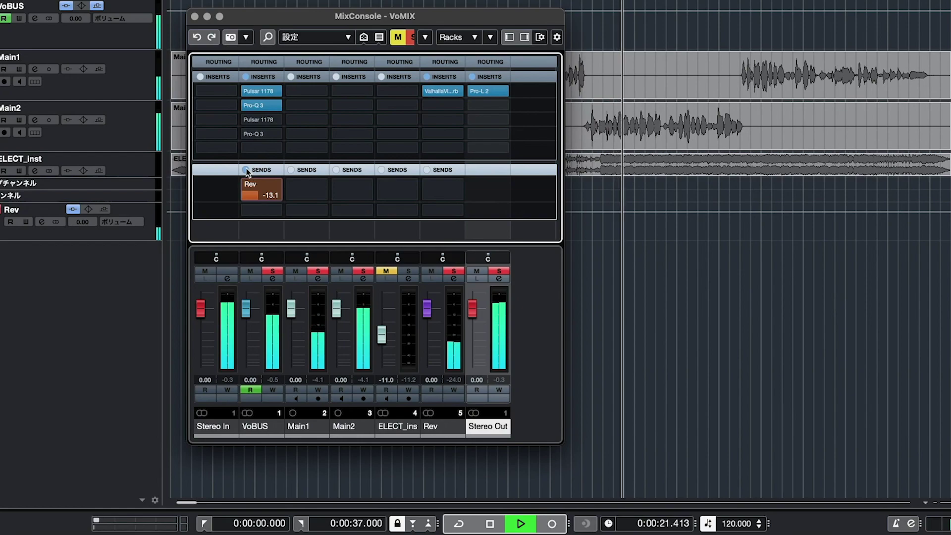
# Bypass and re-enable the VoBUS sends to compare the vocal without and with reverb, and stop playback.
pyautogui.click(246, 170)
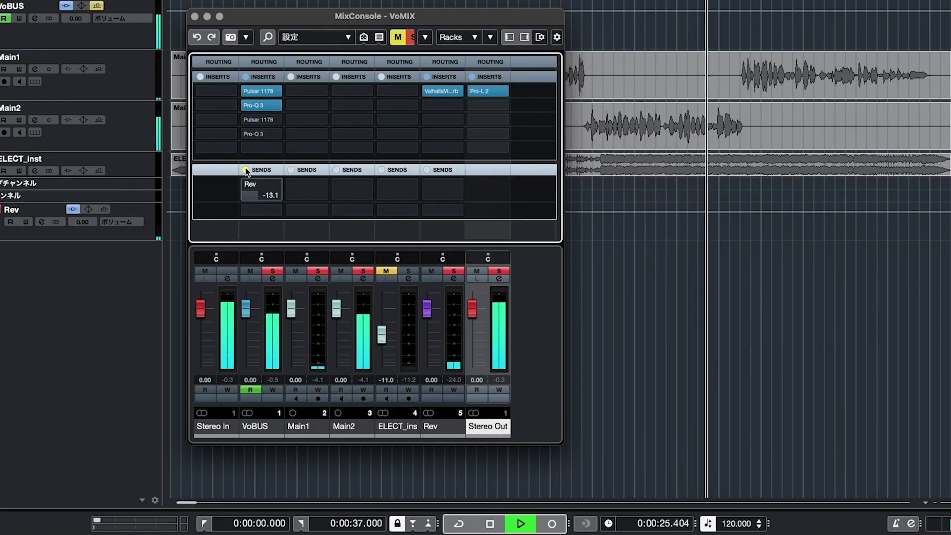
pyautogui.click(246, 170)
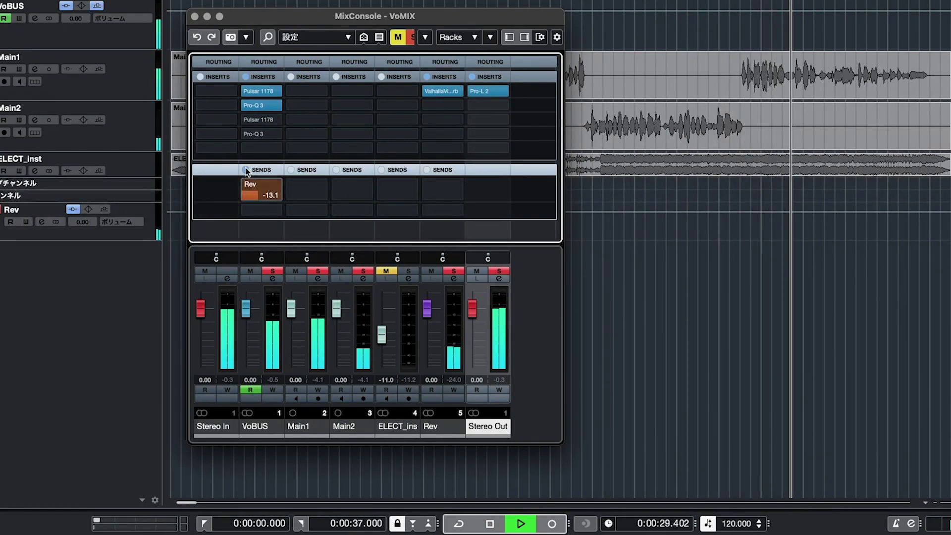
pyautogui.press('space')
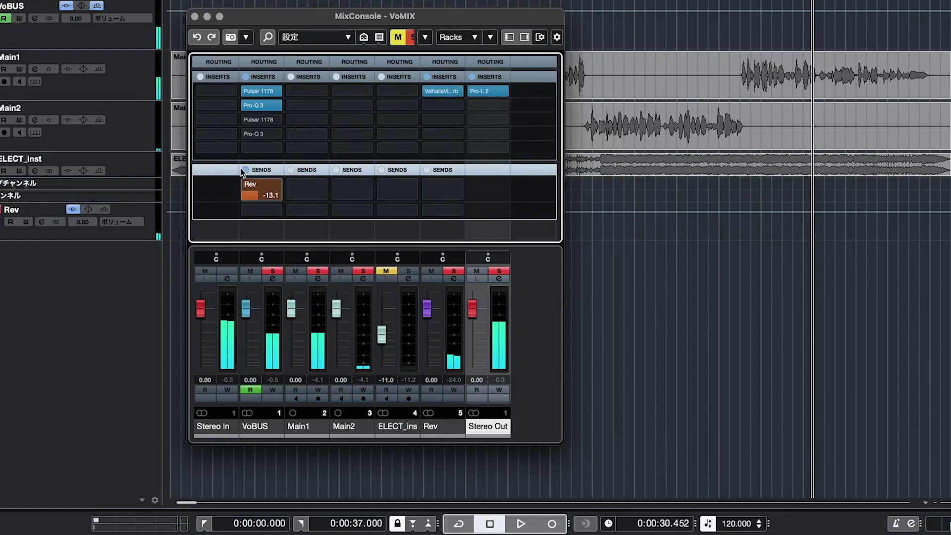
# Review the ValhallaVintageVerb settings on the Rev channel's first insert and close its window.
pyautogui.moveTo(447, 94)
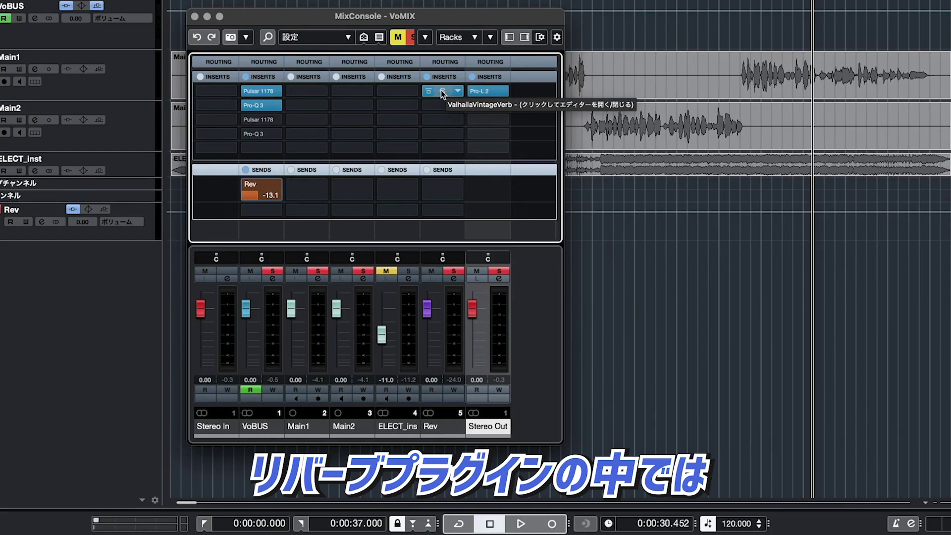
pyautogui.click(441, 91)
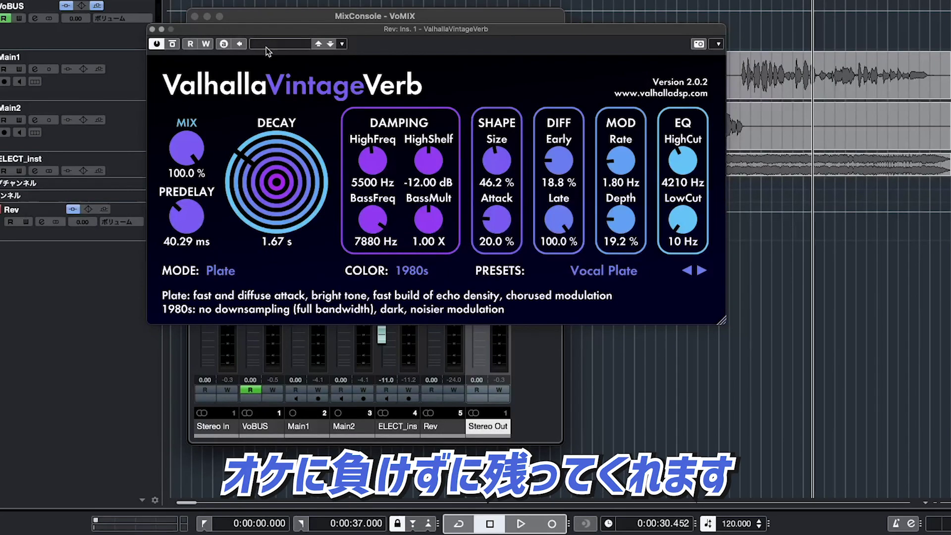
pyautogui.moveTo(262, 45); pyautogui.dragTo(346, 46)
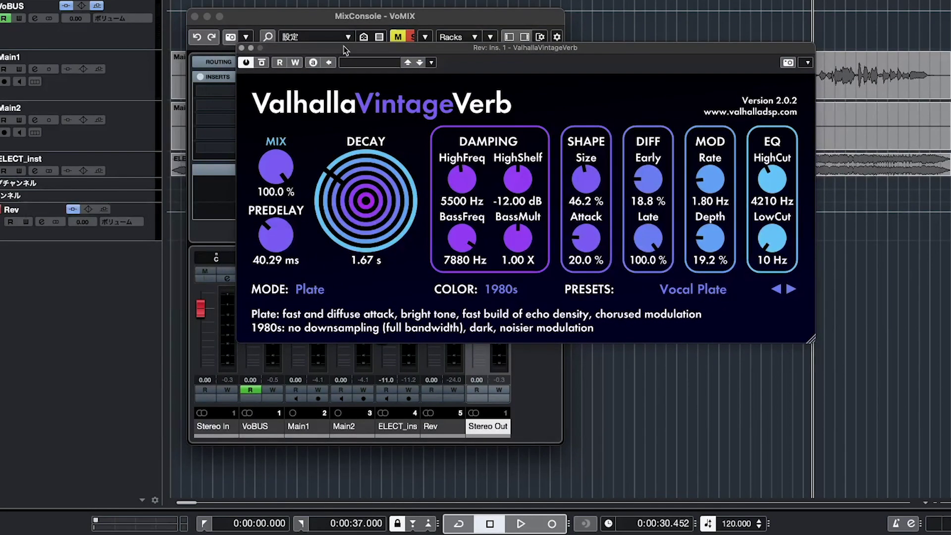
pyautogui.click(194, 16)
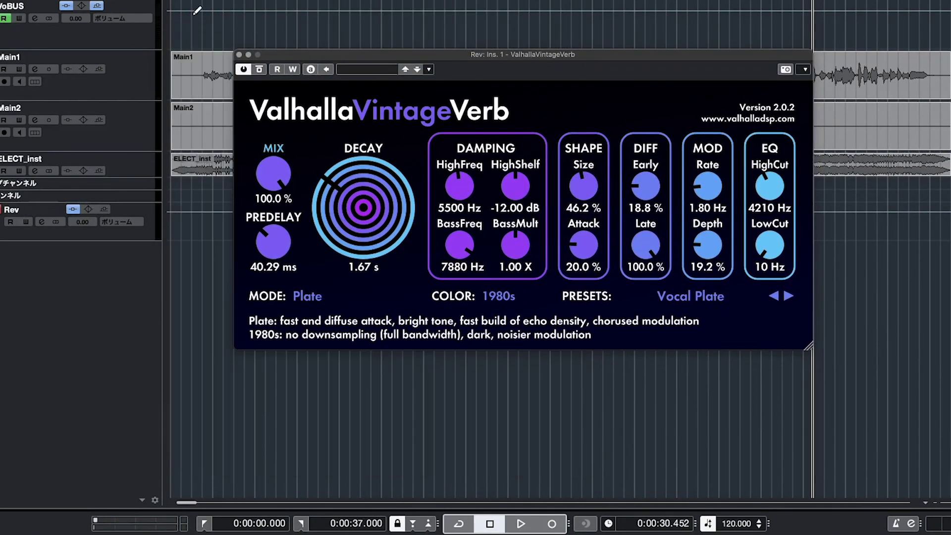
pyautogui.click(239, 55)
# Turn off the first reverb insert on Rev and add a new ValhallaVintageVerb on insert 2.
pyautogui.click(429, 94)
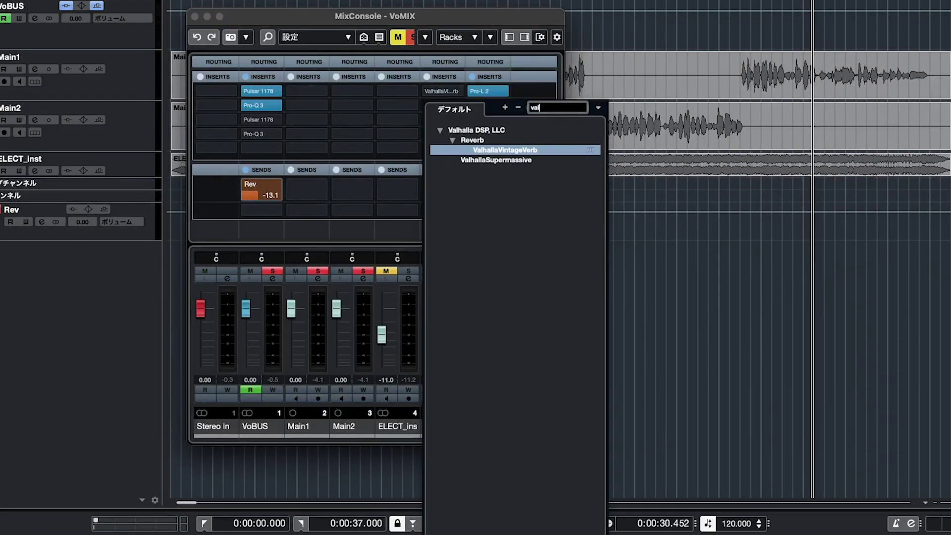
pyautogui.click(503, 148)
pyautogui.moveTo(619, 285); pyautogui.dragTo(469, 40)
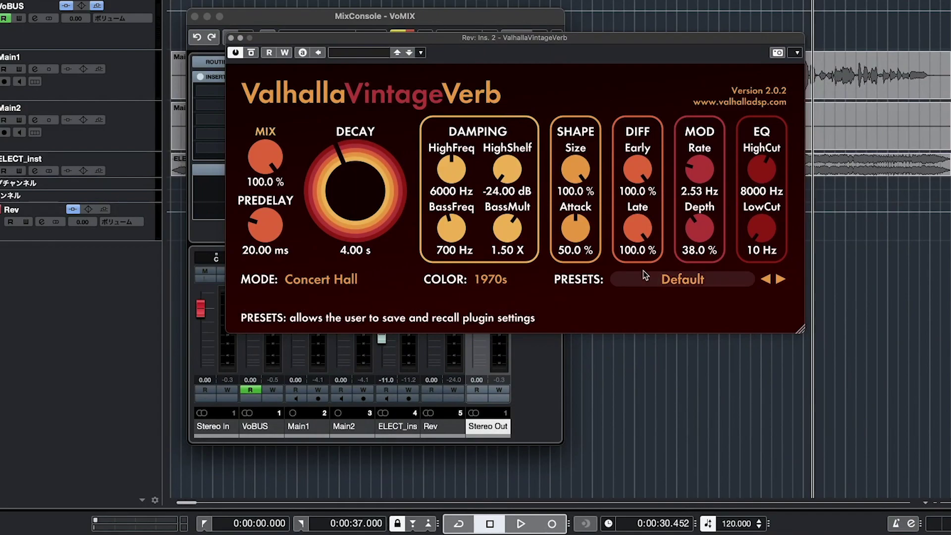
# Load the Vocal Plate preset in the new ValhallaVintageVerb and set its color to 1980s.
pyautogui.click(666, 286)
pyautogui.moveTo(737, 526)
pyautogui.click(784, 511)
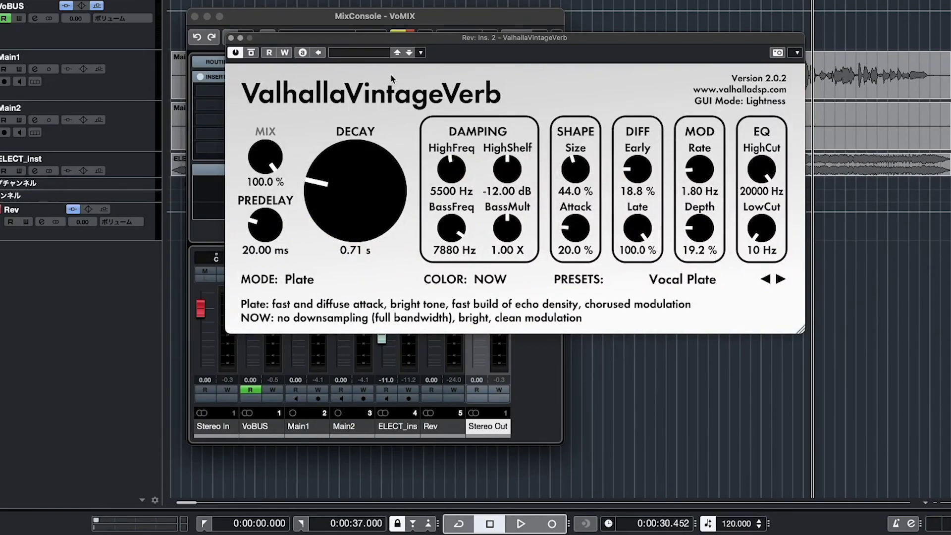
pyautogui.click(495, 282)
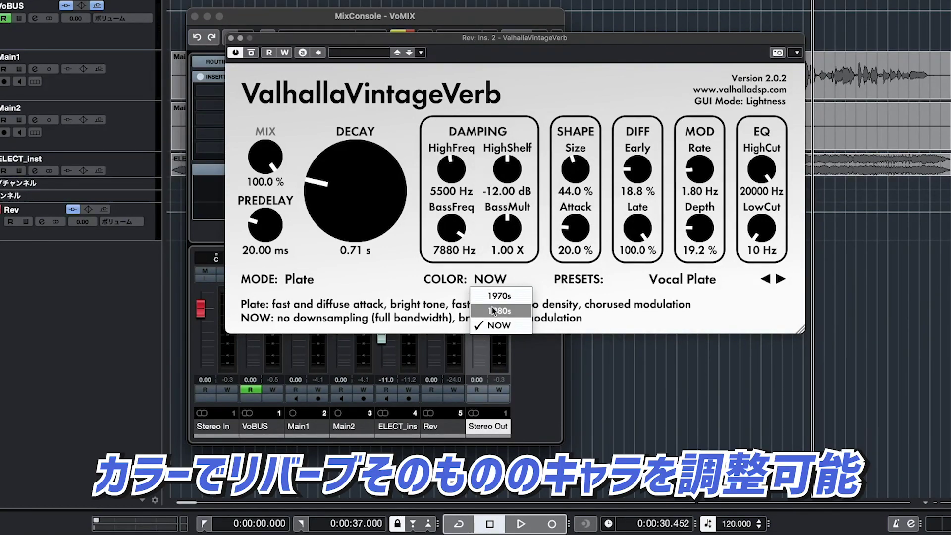
pyautogui.click(231, 38)
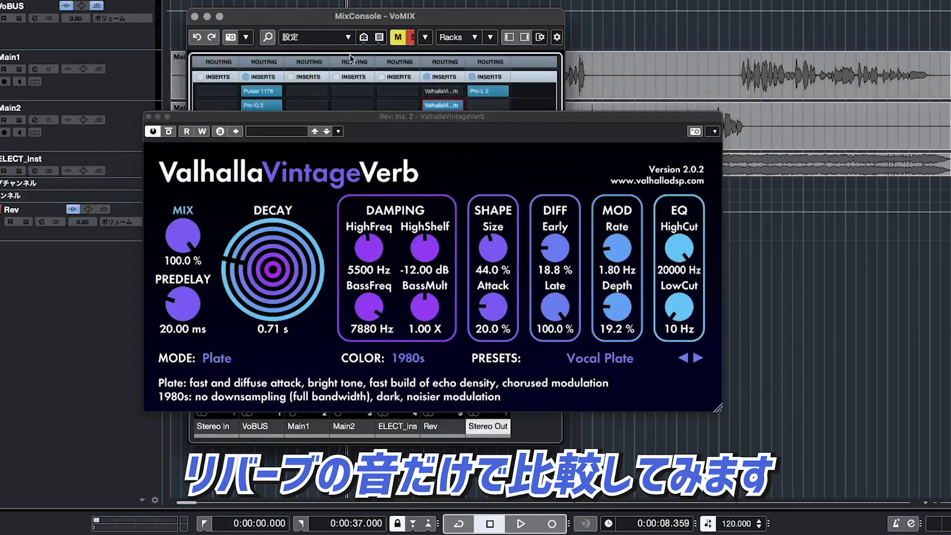
# Switch the VoBUS send to Rev to pre-fader and lower the VoBUS fader to −∞ to hear only the reverb.
pyautogui.moveTo(323, 121); pyautogui.dragTo(564, 64)
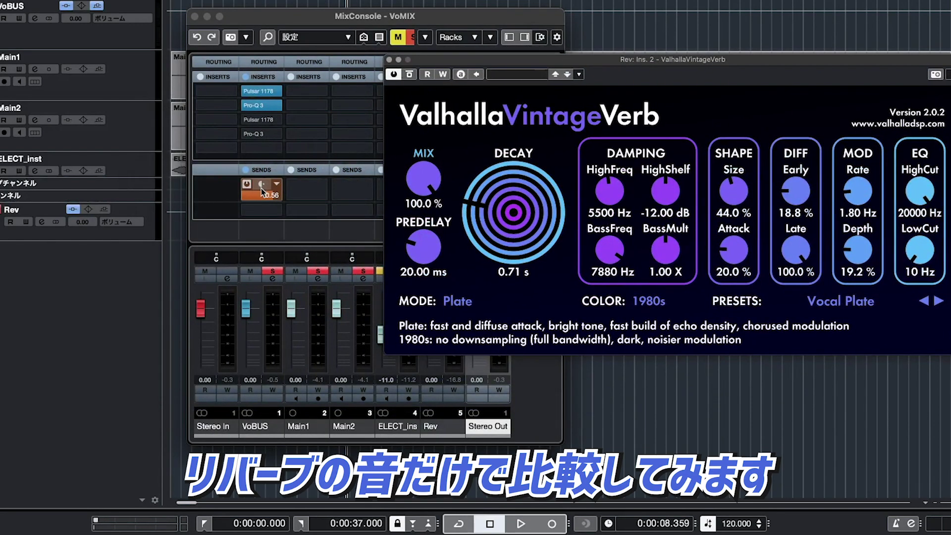
pyautogui.click(248, 332)
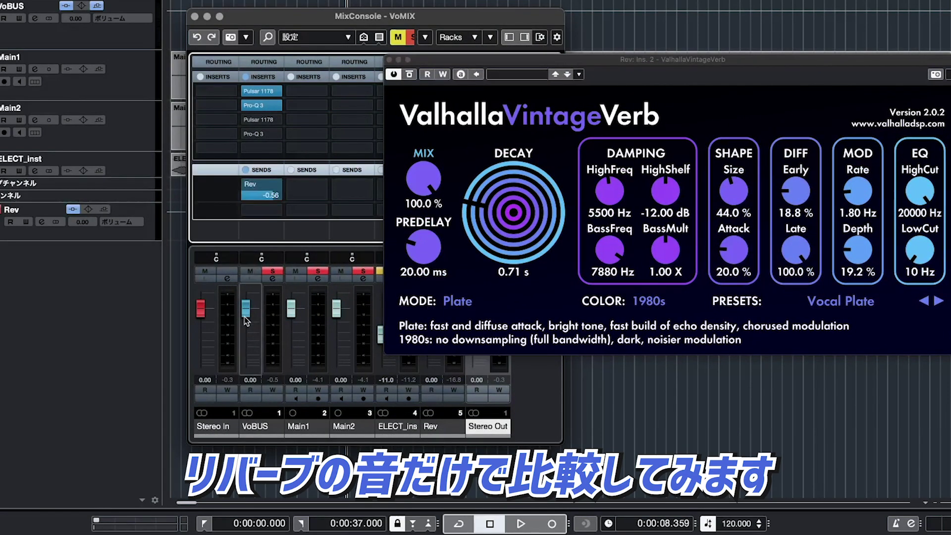
pyautogui.moveTo(247, 315); pyautogui.dragTo(246, 366)
pyautogui.moveTo(501, 61); pyautogui.dragTo(287, 59)
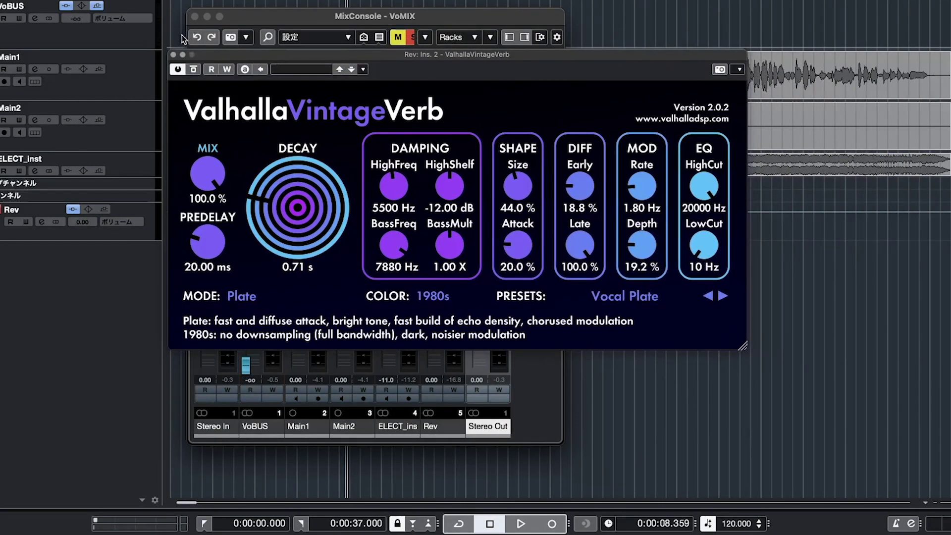
# Close the MixConsole, play the reverb-only vocal and move the ValhallaVintageVerb window clear of the vocal tracks.
pyautogui.click(194, 17)
pyautogui.press('space')
pyautogui.moveTo(328, 56); pyautogui.dragTo(315, 165)
pyautogui.press('space')
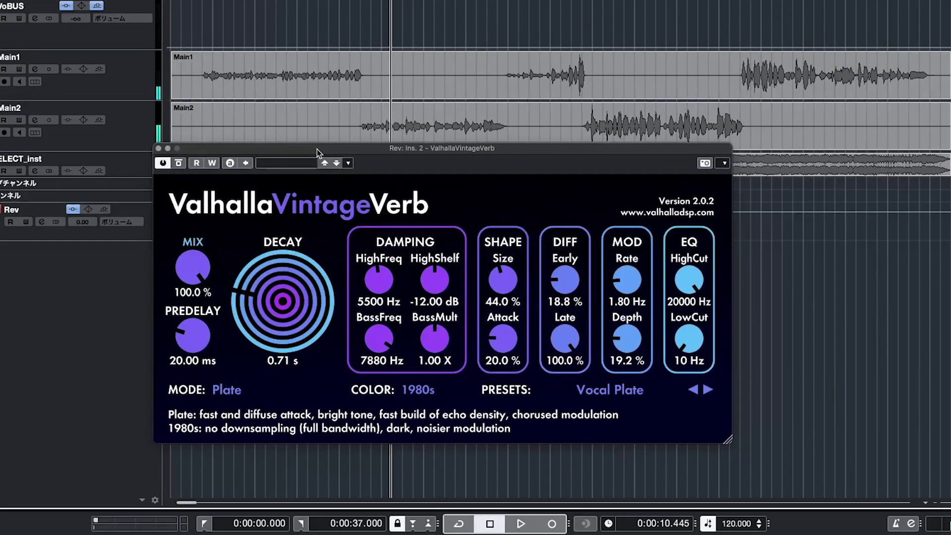
# Audition the reverb's NOW, 1980s and 1970s colors in turn while the reverb-only vocal plays.
pyautogui.click(424, 391)
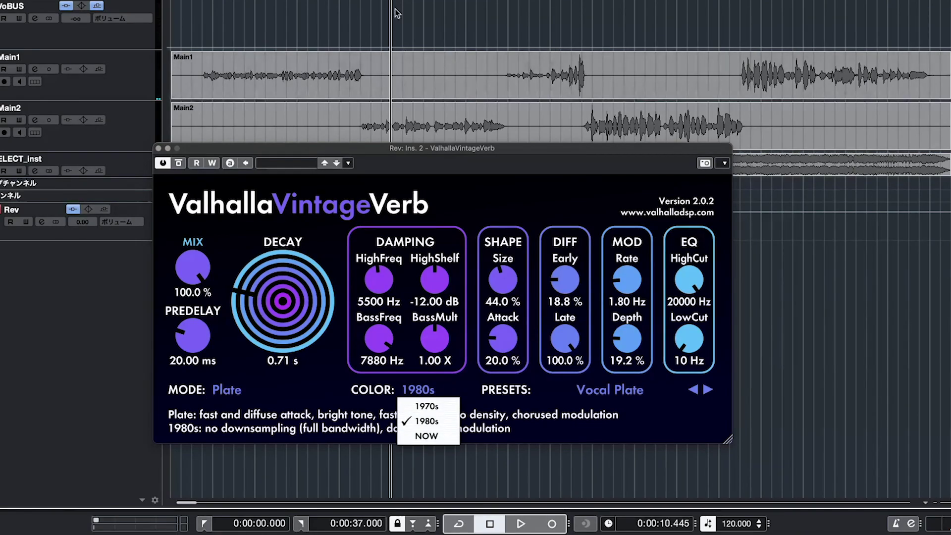
pyautogui.press('space')
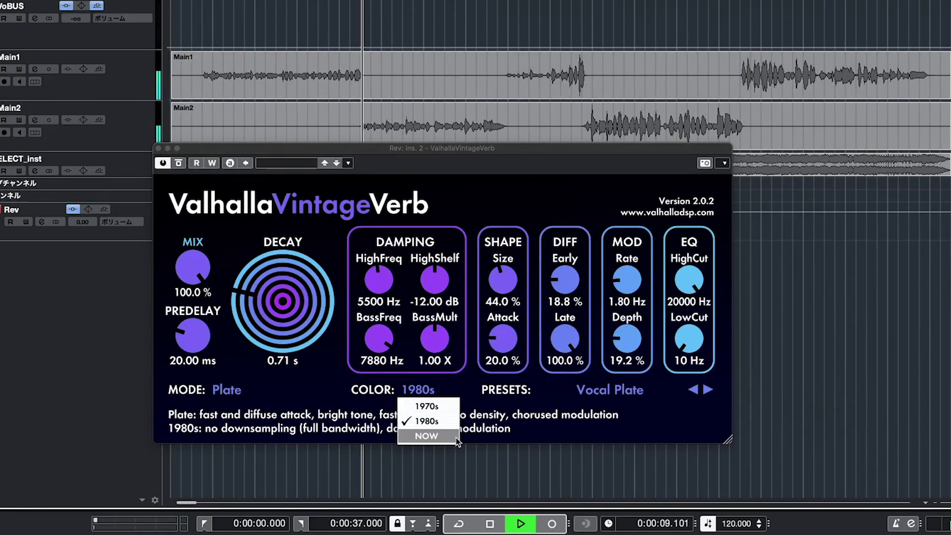
pyautogui.click(426, 436)
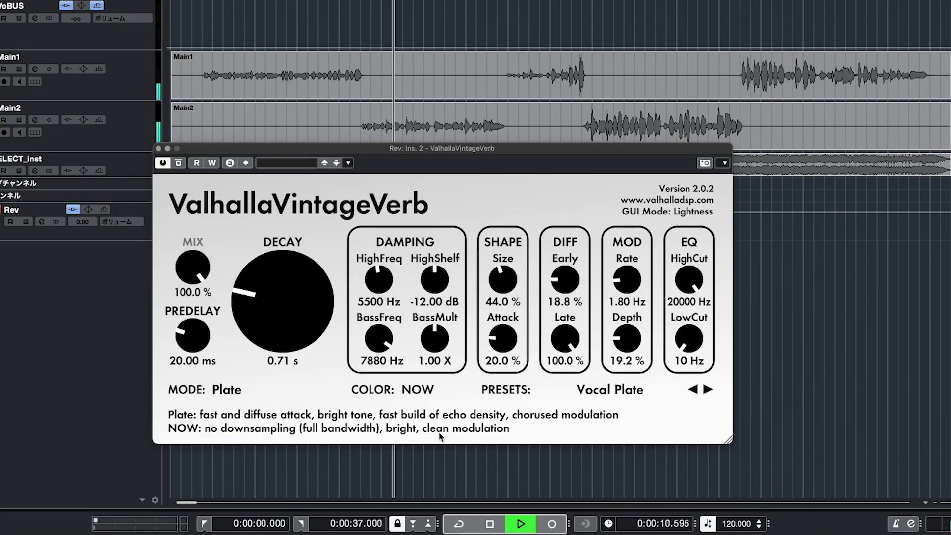
pyautogui.click(423, 396)
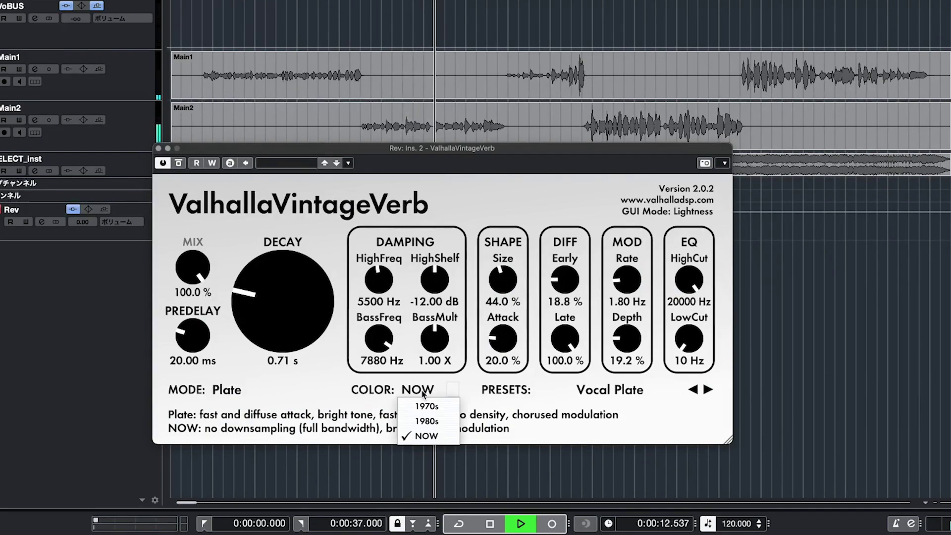
pyautogui.click(424, 421)
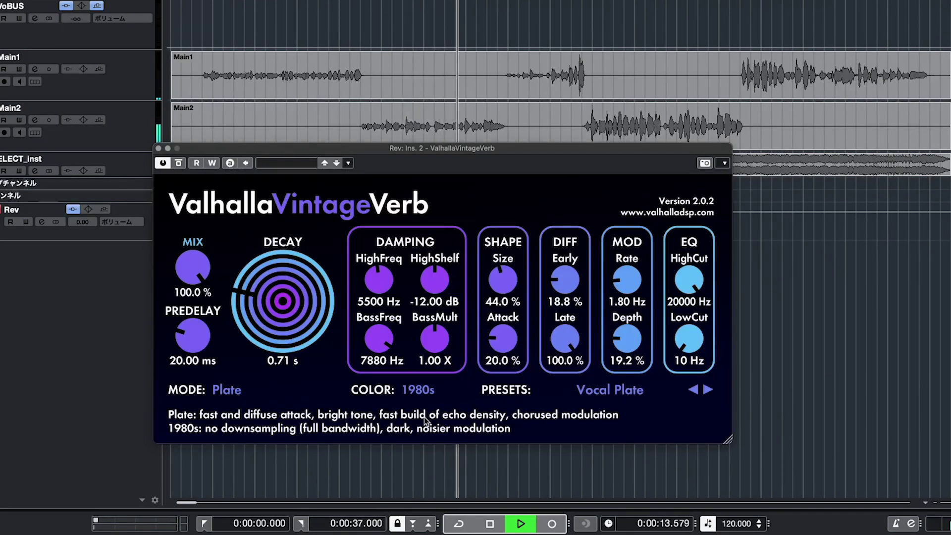
pyautogui.click(421, 391)
pyautogui.click(422, 402)
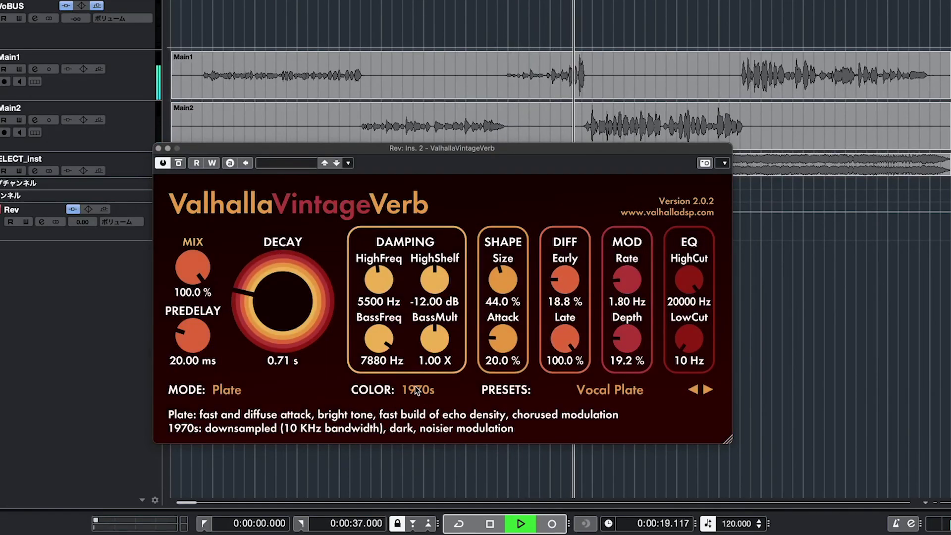
# Compare the NOW color once more during playback, return to 1980s and stop playback.
pyautogui.click(417, 391)
pyautogui.press('Down')
pyautogui.press('Down')
pyautogui.press('Down')
pyautogui.press('Return')
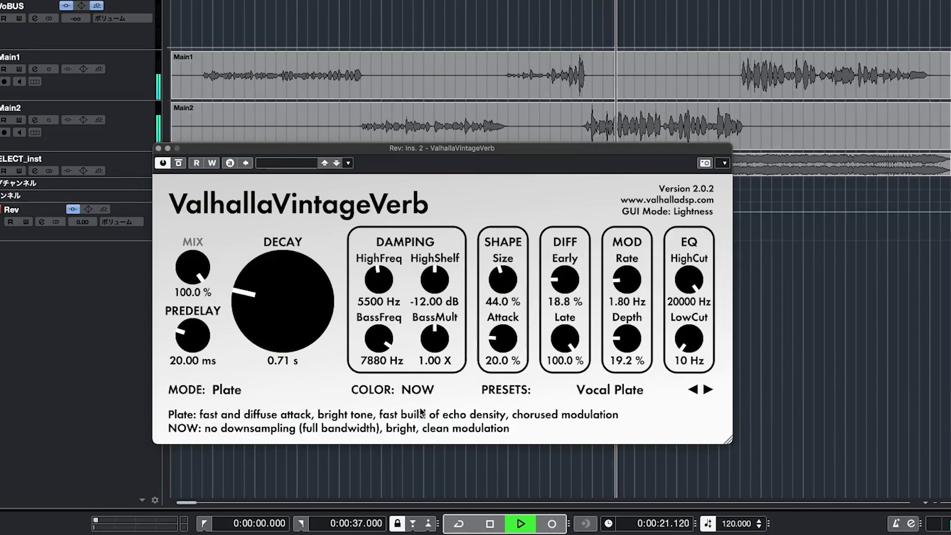
pyautogui.click(416, 391)
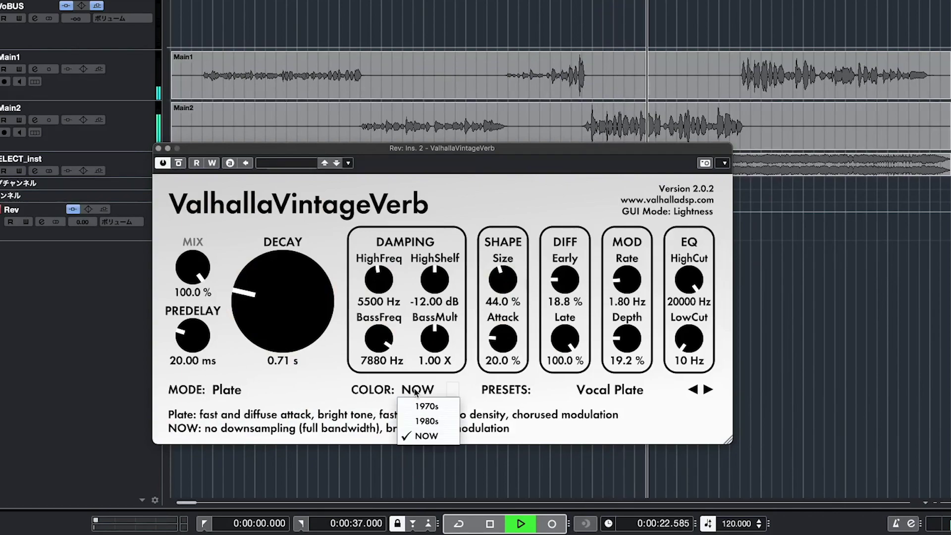
pyautogui.click(424, 421)
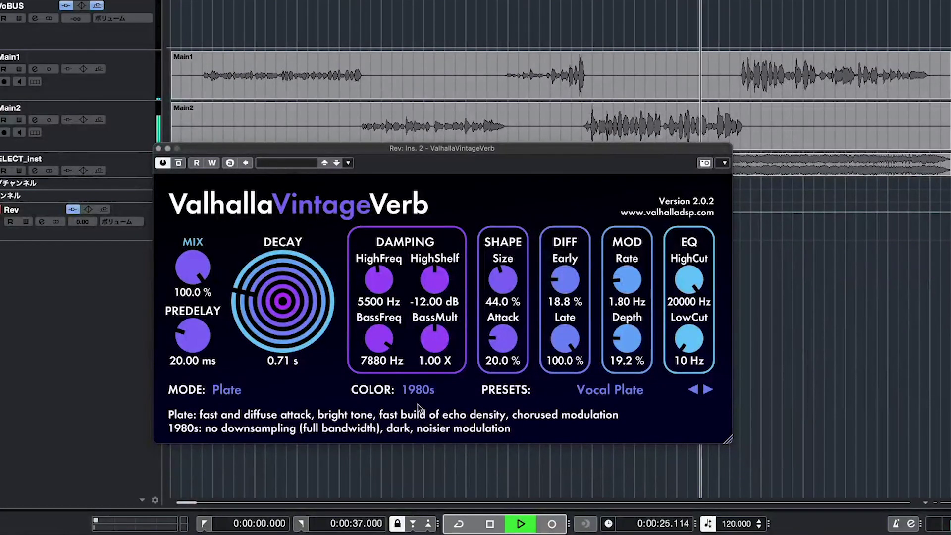
pyautogui.press('space')
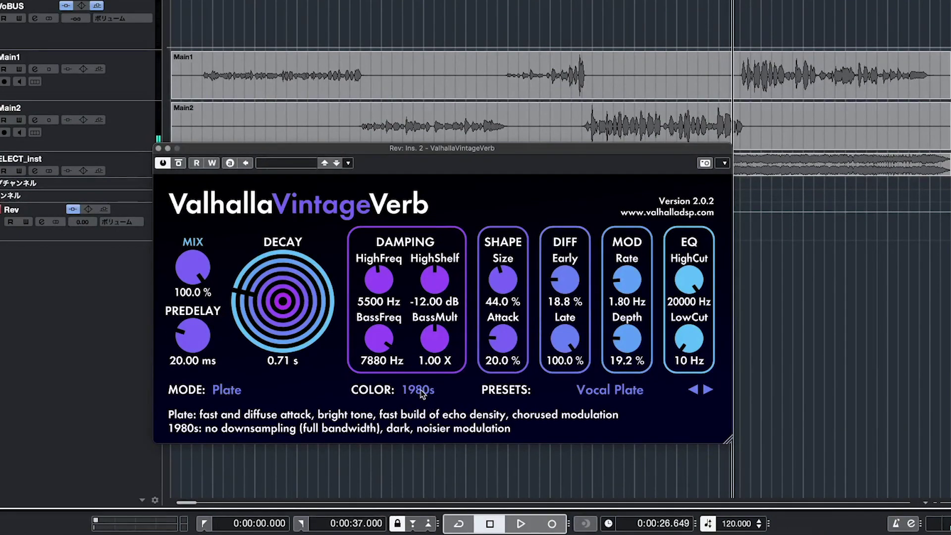
# Cycle the reverb color through 1970s and NOW with playback stopped, ending on 1980s.
pyautogui.click(418, 390)
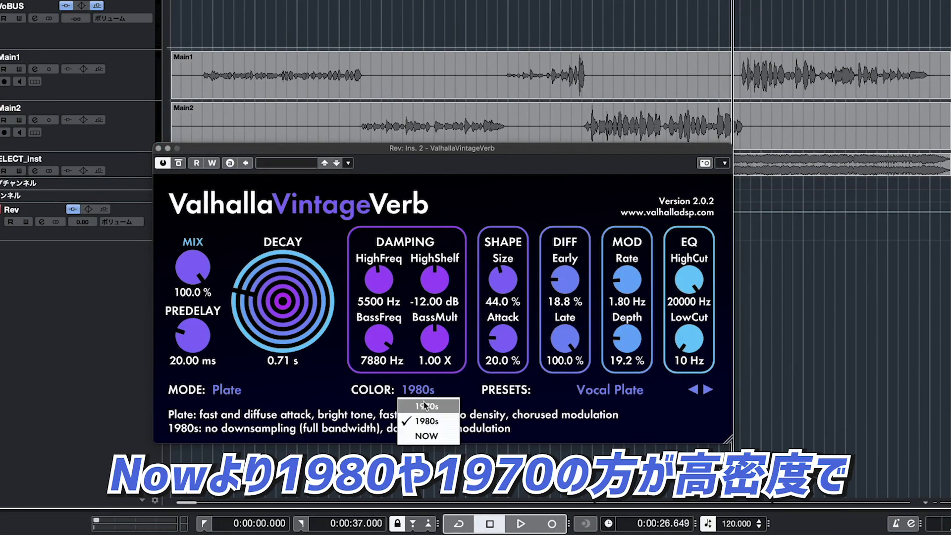
pyautogui.click(424, 403)
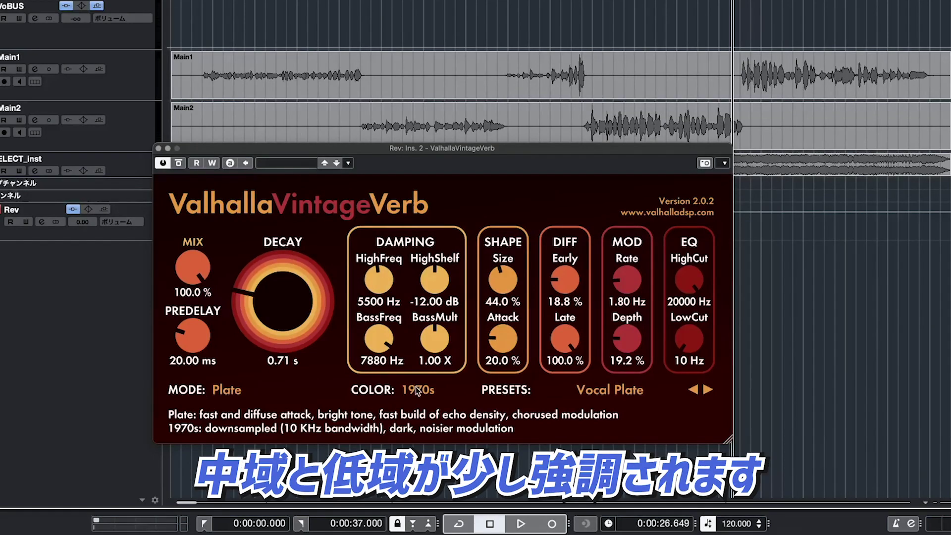
pyautogui.click(417, 391)
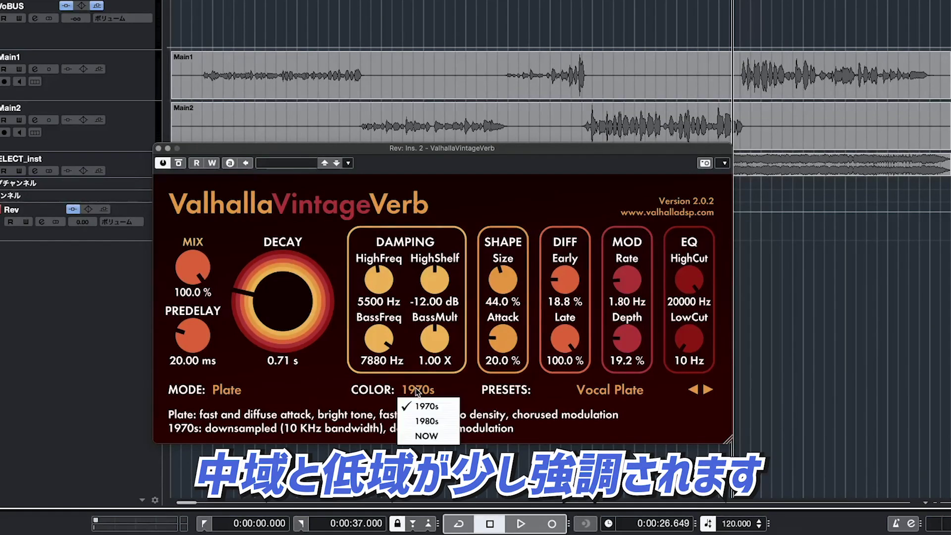
pyautogui.click(427, 436)
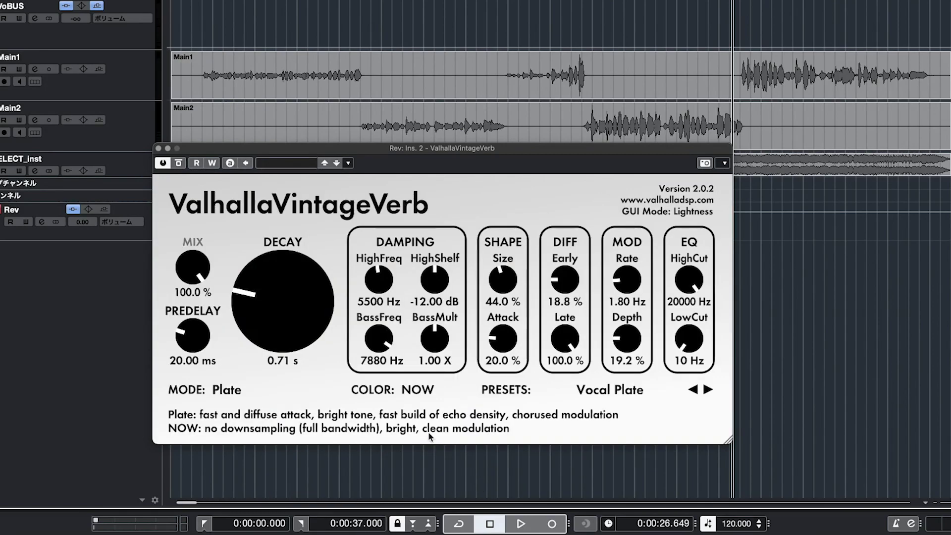
pyautogui.click(422, 391)
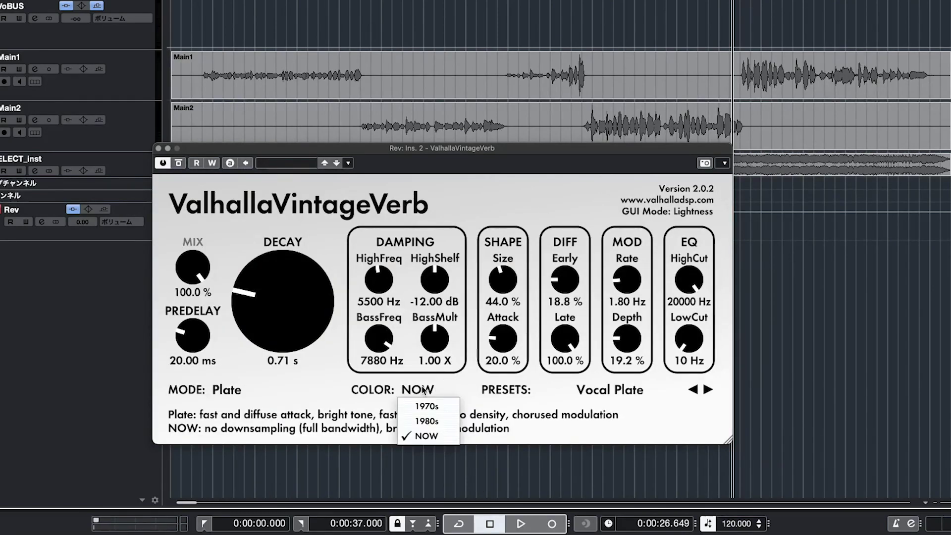
pyautogui.click(424, 421)
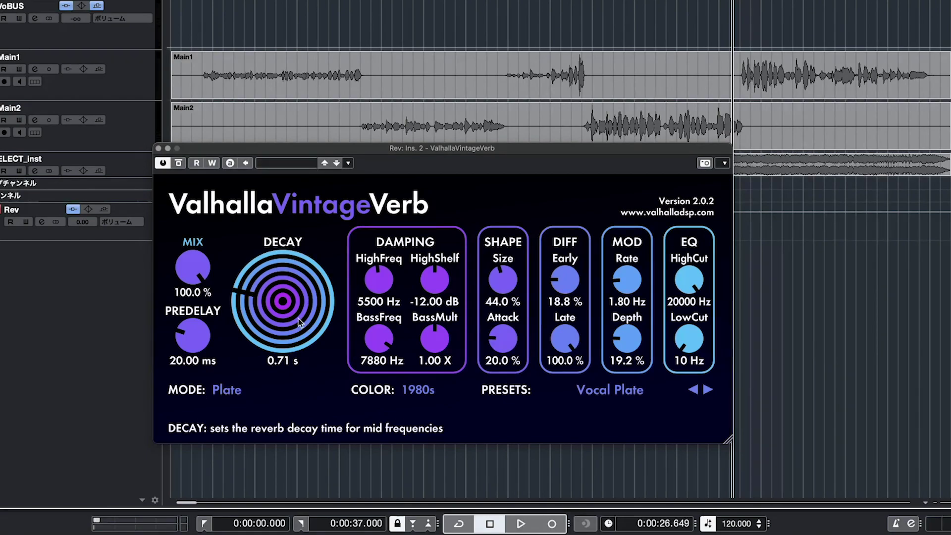
# Set the reverb's EQ HighCut to 5280 Hz, its decay to 1.77 s and its predelay to 42.53 ms.
pyautogui.moveTo(712, 276); pyautogui.dragTo(685, 349)
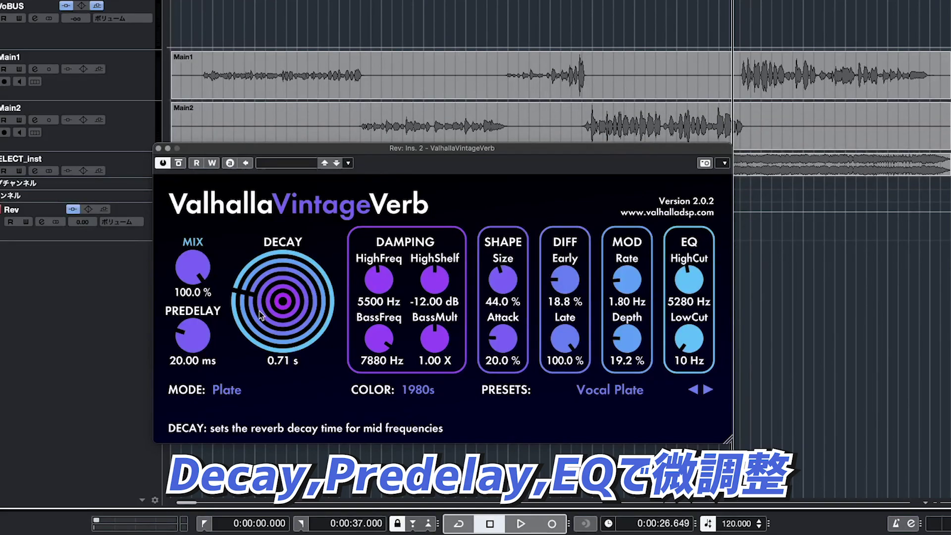
pyautogui.moveTo(292, 285); pyautogui.dragTo(292, 283)
pyautogui.moveTo(198, 337); pyautogui.dragTo(197, 327)
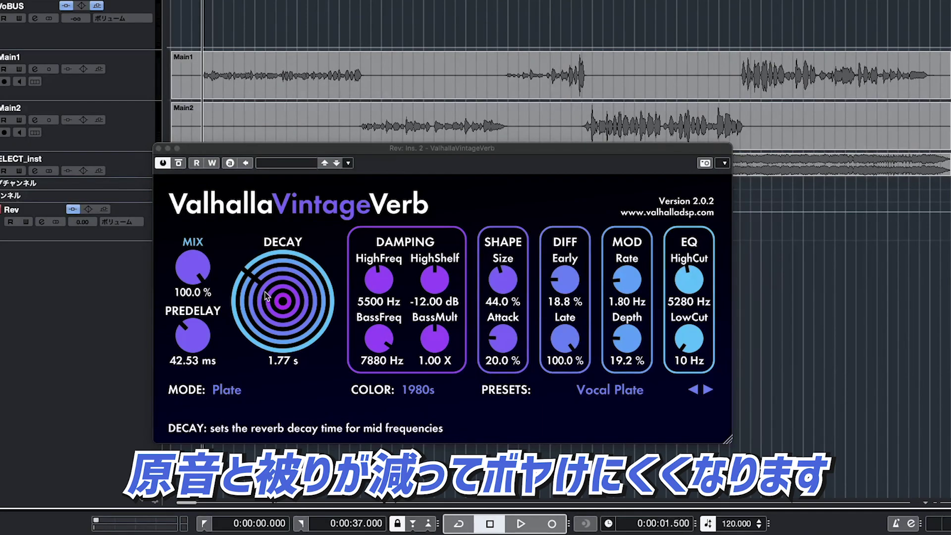
# Reopen the MixConsole, switch the VoBUS send to Rev back to post-fader and raise the VoBUS fader to -0.58.
pyautogui.press('F3')
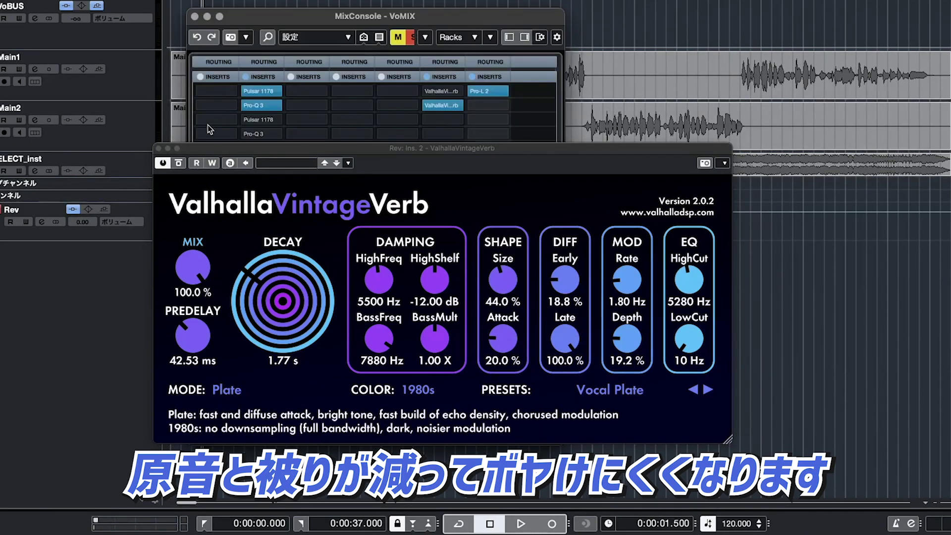
pyautogui.moveTo(213, 150); pyautogui.dragTo(485, 118)
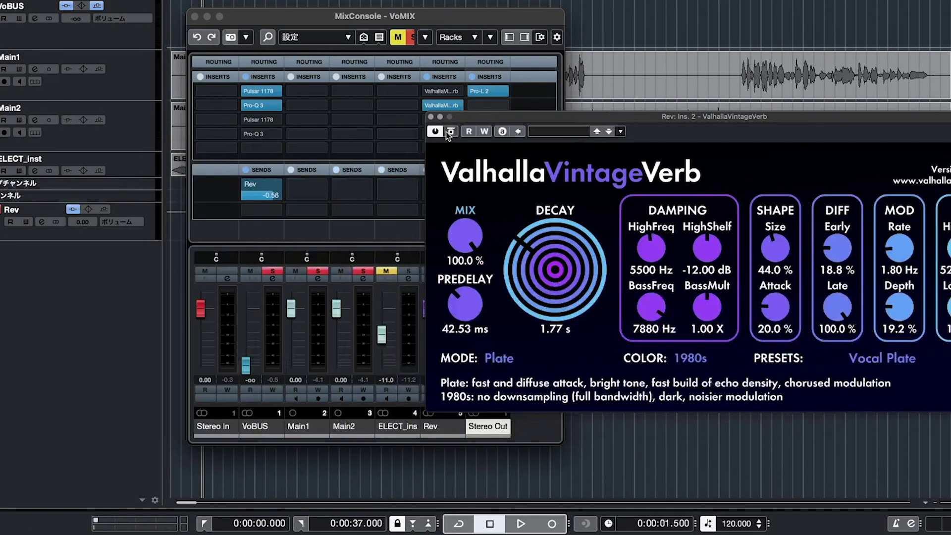
pyautogui.click(266, 184)
pyautogui.moveTo(243, 366); pyautogui.dragTo(245, 309)
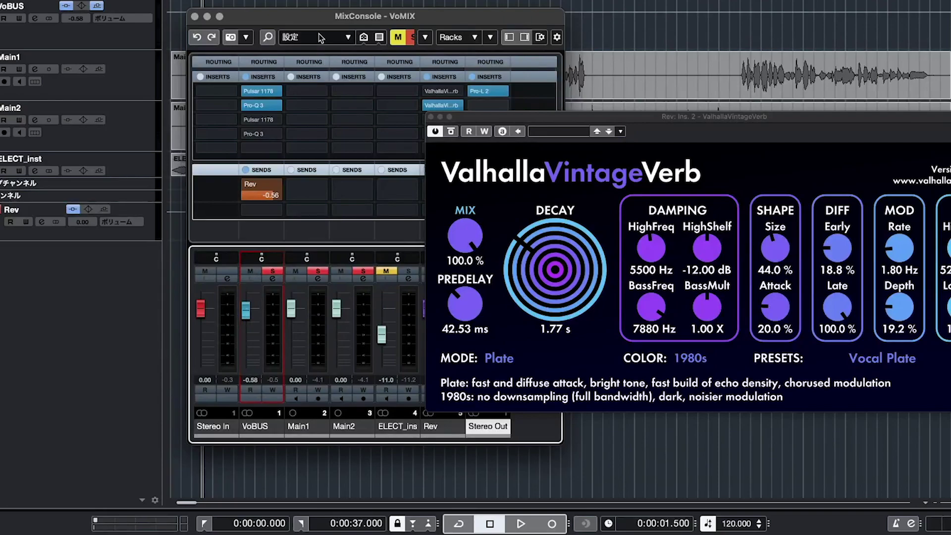
pyautogui.moveTo(280, 23); pyautogui.dragTo(278, 24)
# Listen briefly to the vocal with reverb and lower the VoBUS send to Rev to -8.24.
pyautogui.press('space')
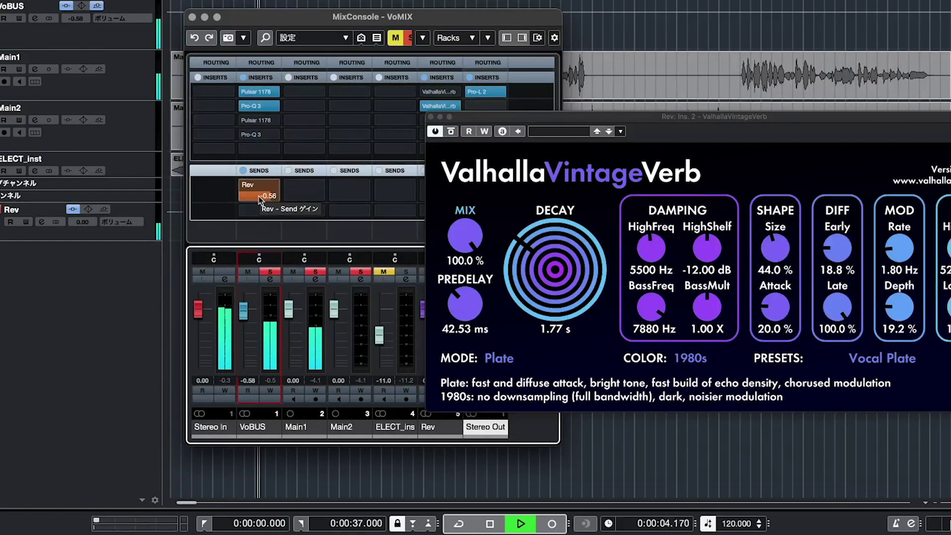
pyautogui.press('space')
pyautogui.click(259, 196)
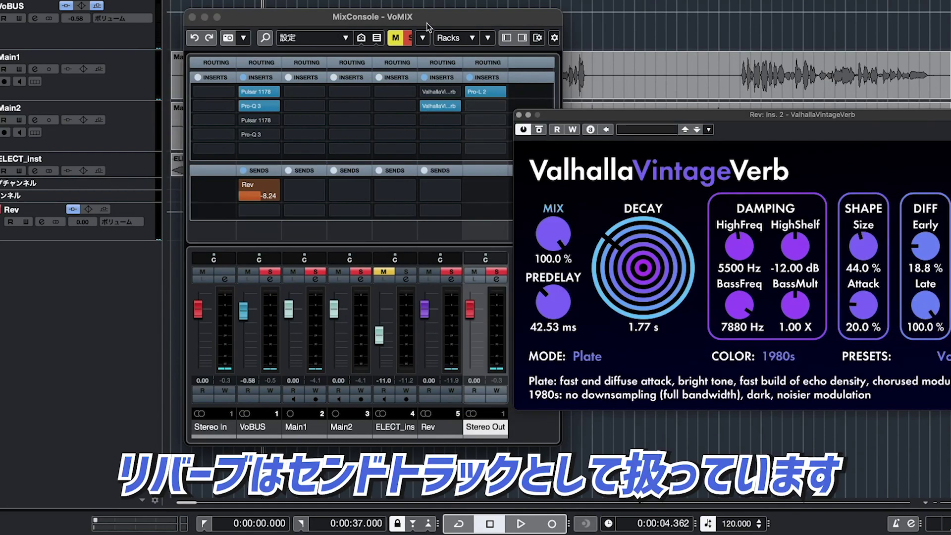
# Inspect the Rev reverb channel and the VoBUS channel that sends to it in the MixConsole.
pyautogui.moveTo(426, 20); pyautogui.dragTo(381, 17)
pyautogui.moveTo(216, 207)
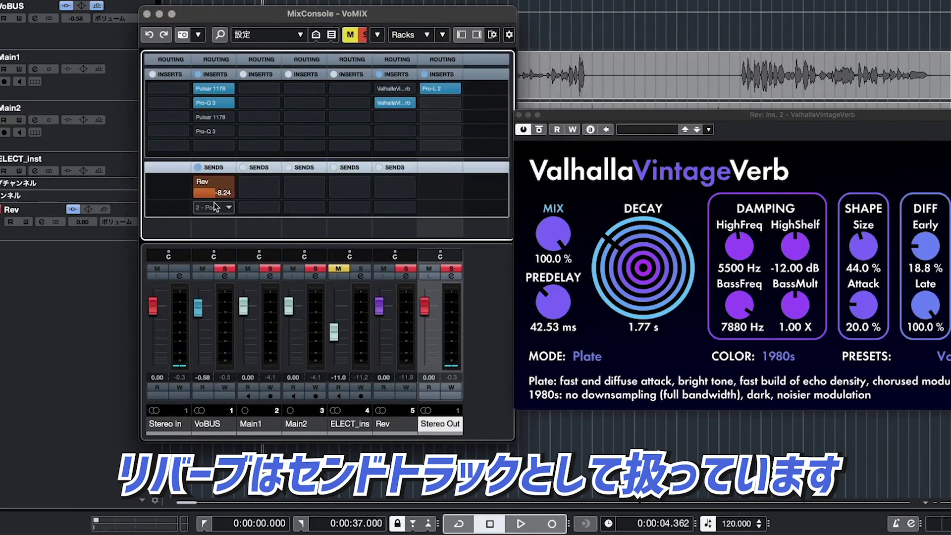
pyautogui.click(393, 429)
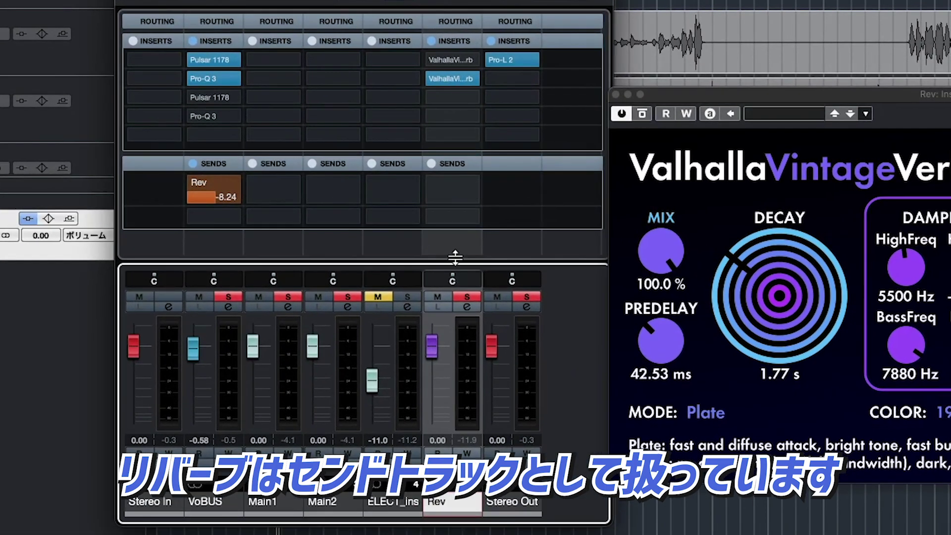
pyautogui.moveTo(452, 80)
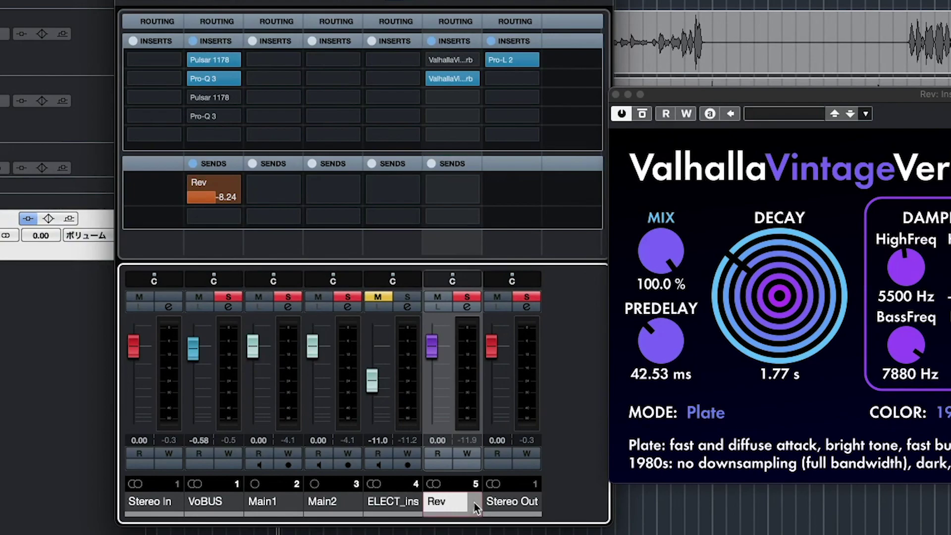
pyautogui.click(204, 502)
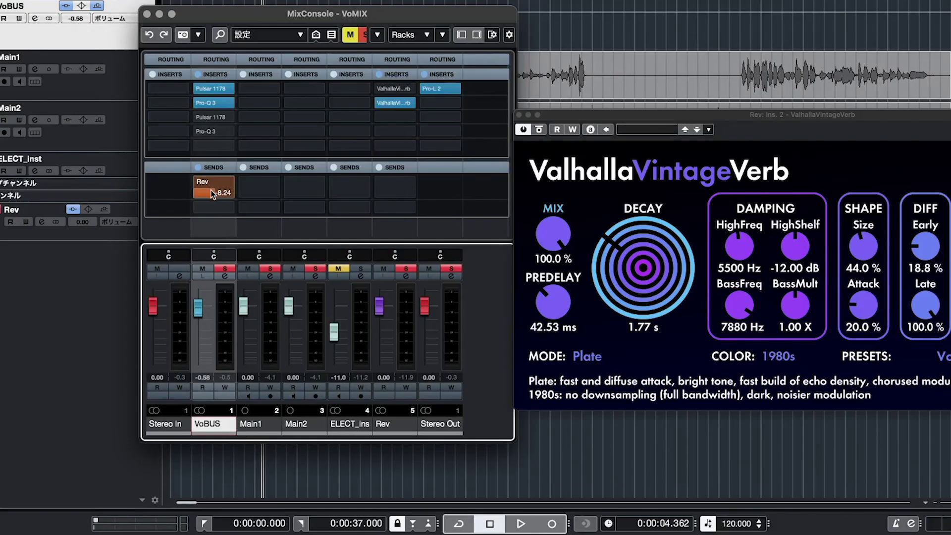
# Adjust the VoBUS send to Rev during playback, settle it at -14.4 and stop playback.
pyautogui.moveTo(213, 193); pyautogui.dragTo(216, 232)
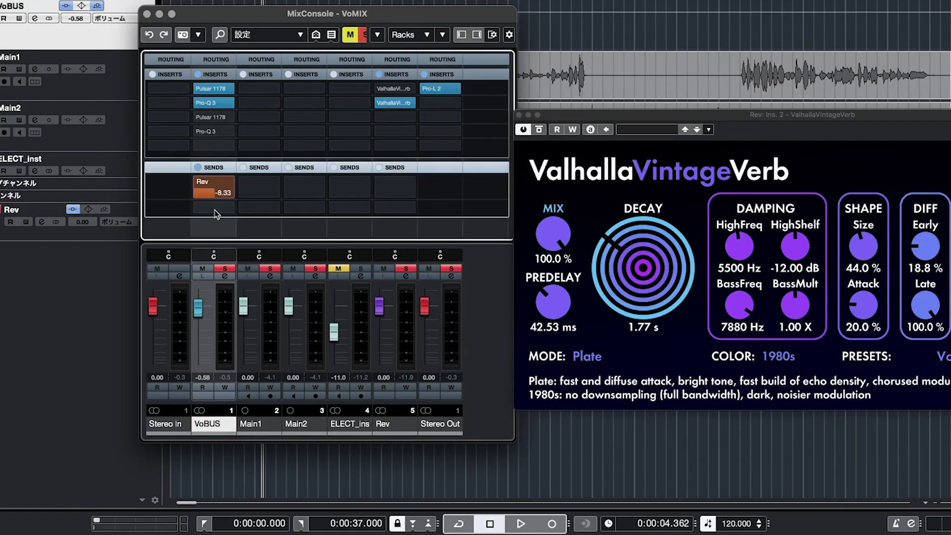
pyautogui.press('space')
pyautogui.moveTo(221, 255); pyautogui.dragTo(210, 192)
pyautogui.moveTo(210, 295); pyautogui.dragTo(215, 216)
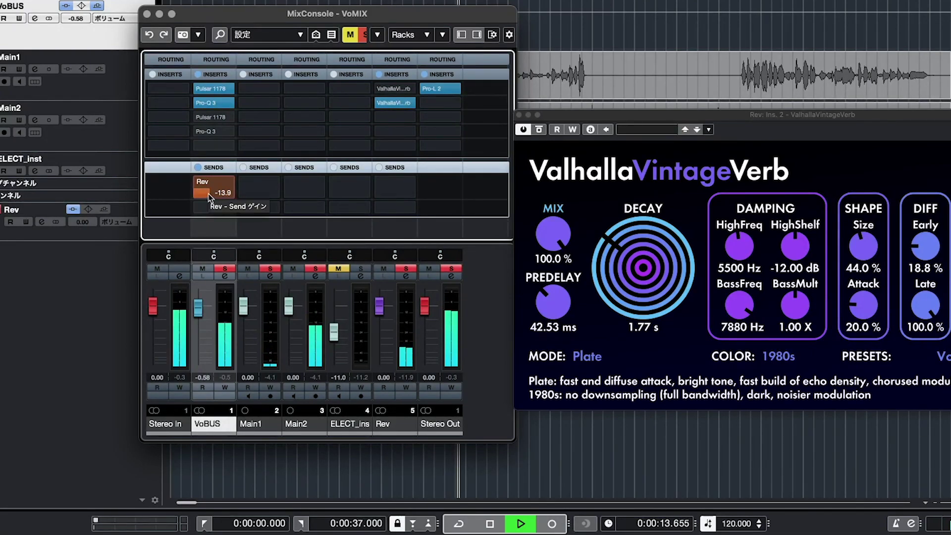
pyautogui.scroll(-1, 208, 194)
pyautogui.press('space')
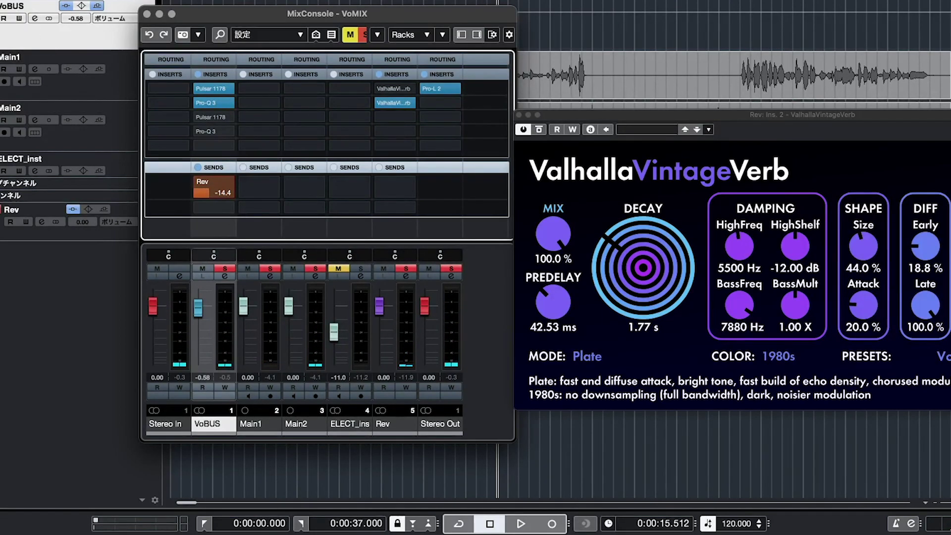
# Clear all mutes and solos and play the full mix with the instrumental to judge the reverb level in the MixConsole.
pyautogui.press('F3')
pyautogui.press('KP_Subtract')
pyautogui.press('g')
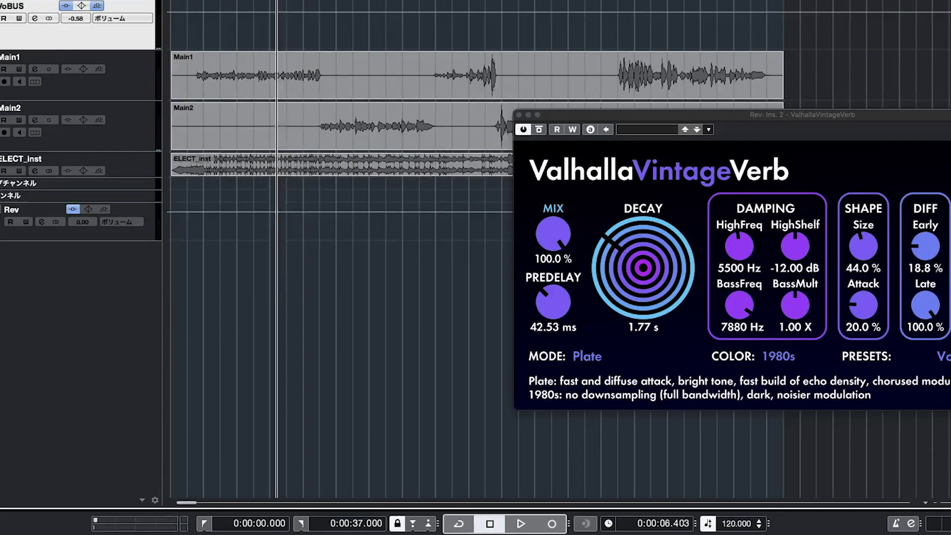
pyautogui.press('F3')
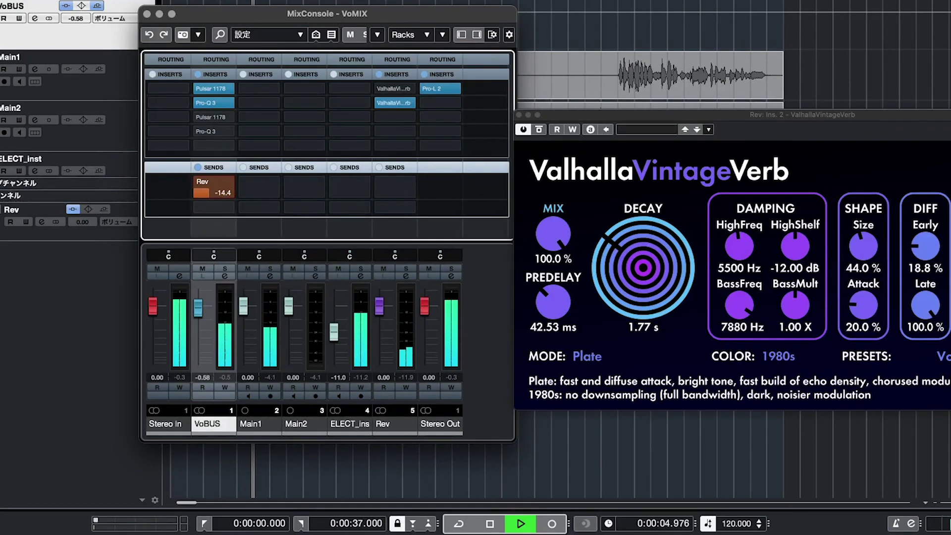
pyautogui.moveTo(370, 17); pyautogui.dragTo(346, 109)
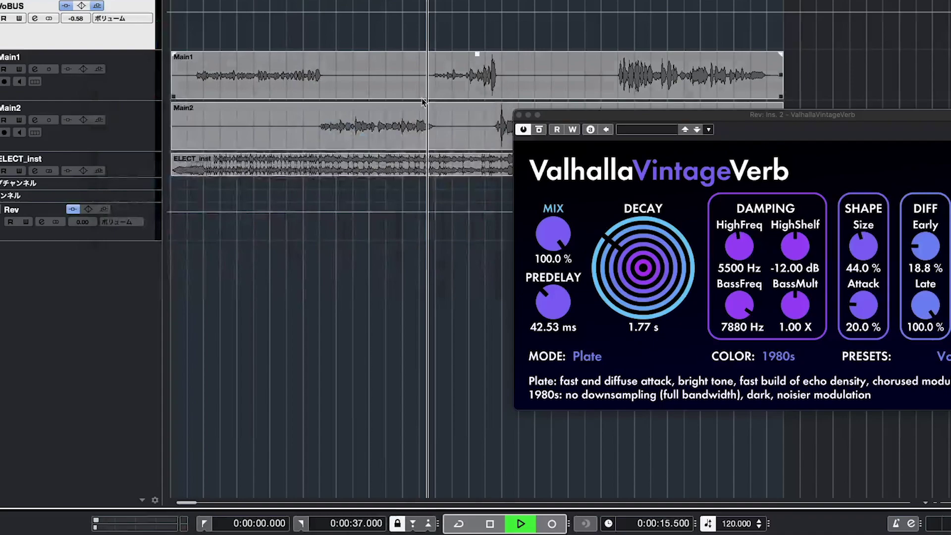
pyautogui.press('F3')
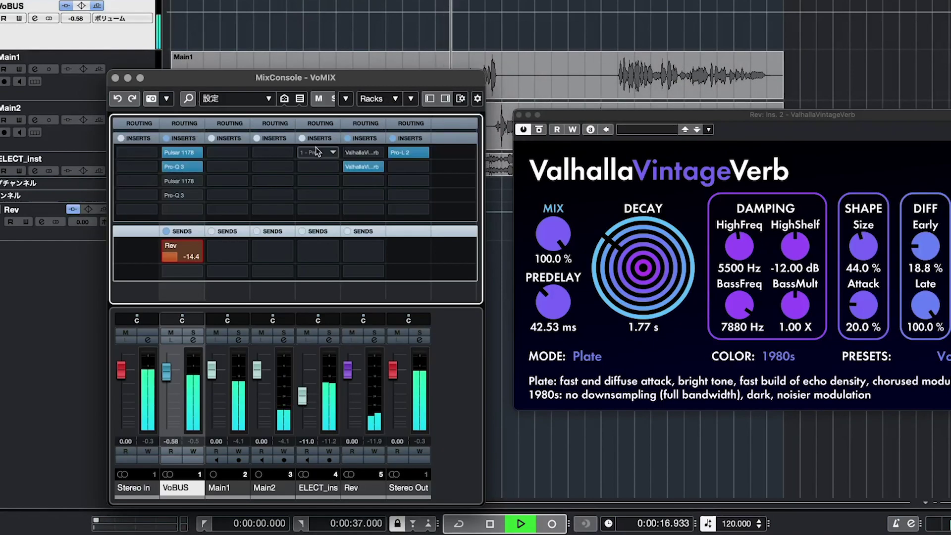
# Reset the VoBUS fader to 0.00 during playback, then stop playback and close the ValhallaVintageVerb editor.
pyautogui.moveTo(350, 79); pyautogui.dragTo(349, 74)
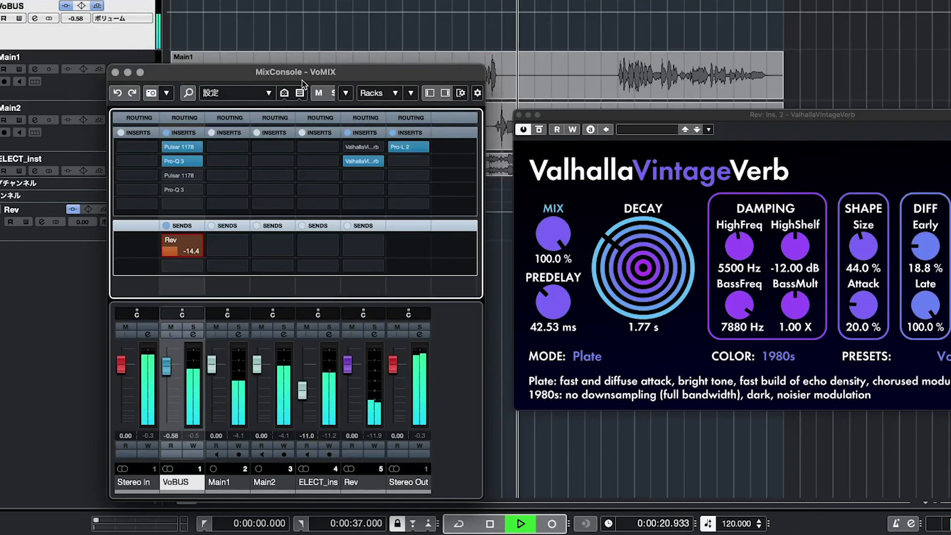
pyautogui.moveTo(258, 175)
pyautogui.keyDown('super'); pyautogui.click(168, 367); pyautogui.keyUp('super')
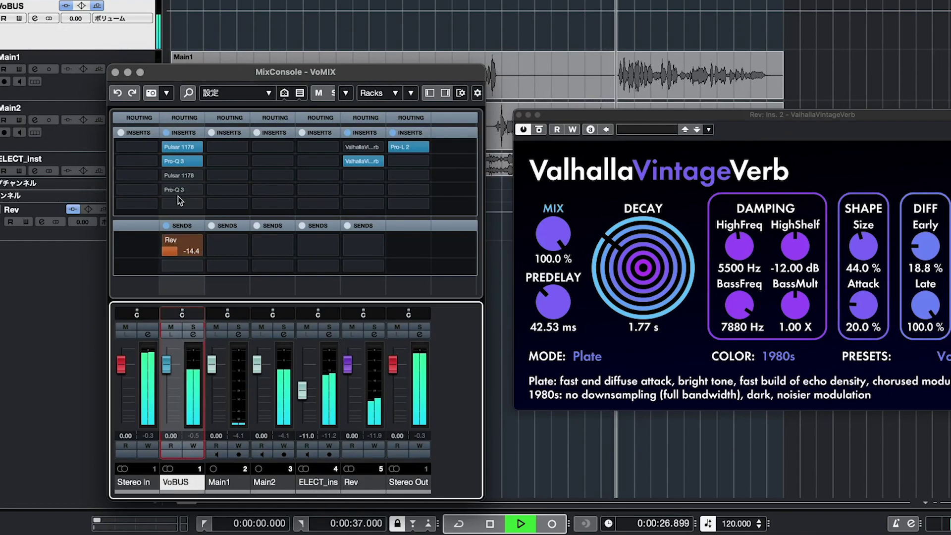
pyautogui.moveTo(176, 198)
pyautogui.press('space')
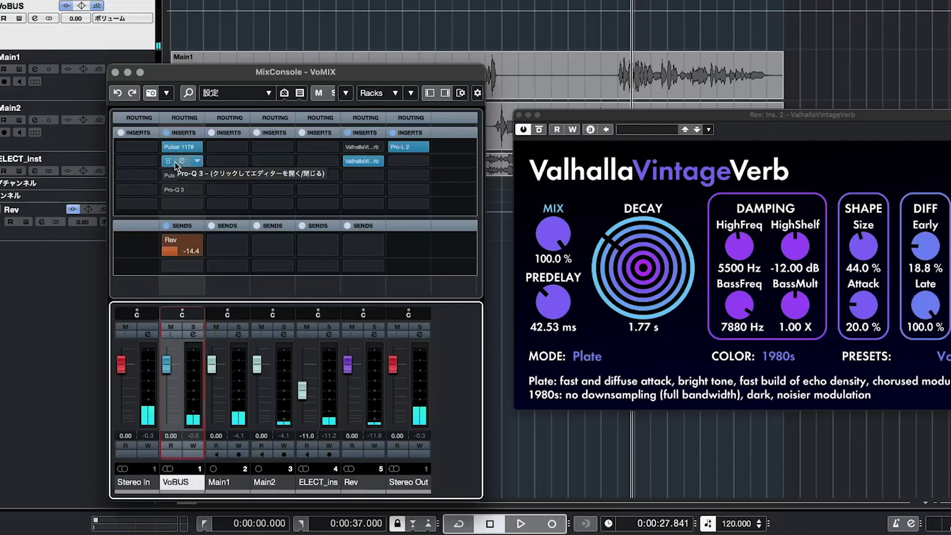
pyautogui.click(520, 115)
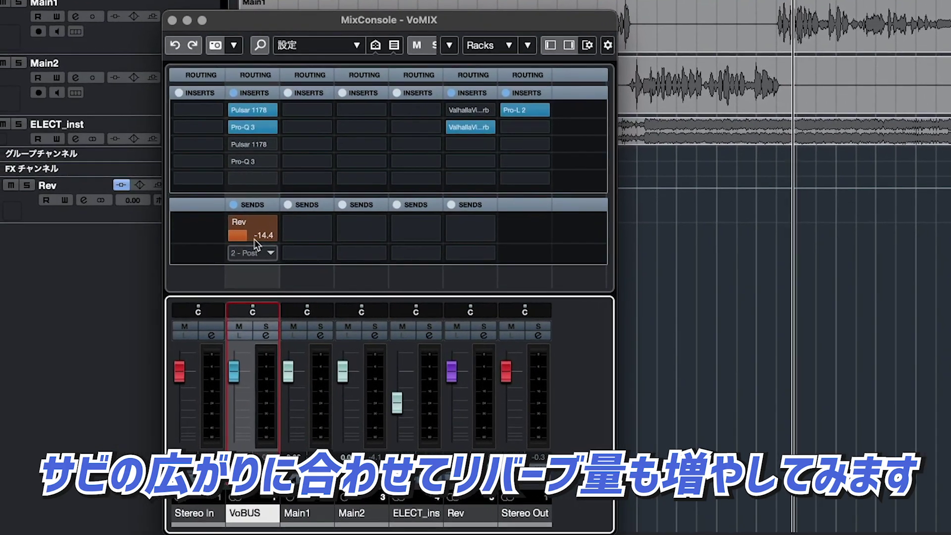
# Show the level automation lane for the VoBUS send to Rev and enable automation read on it.
pyautogui.rightClick(151, 241)
pyautogui.press('Escape')
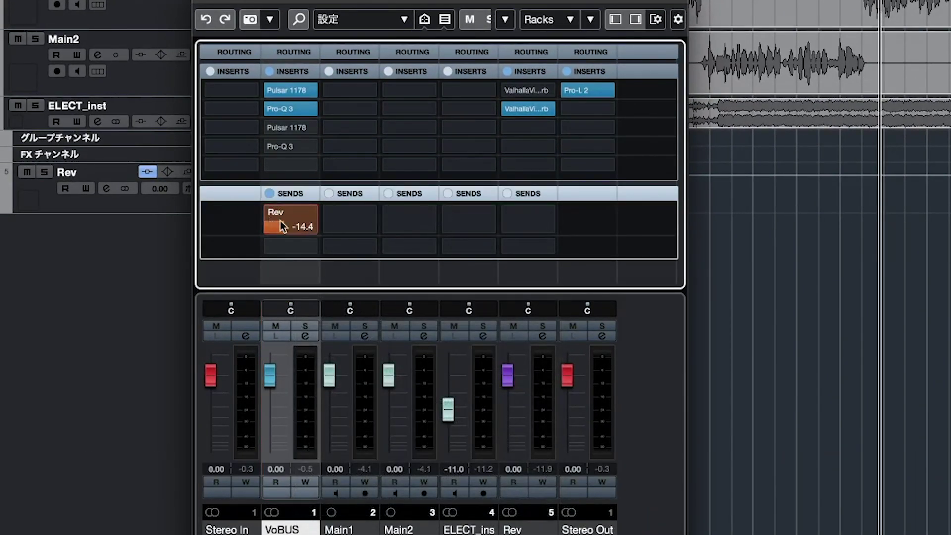
pyautogui.rightClick(299, 223)
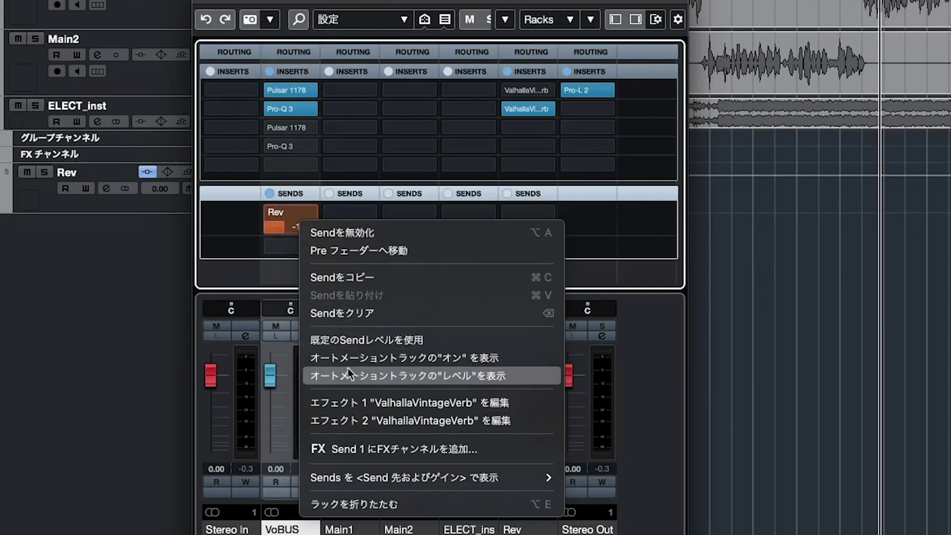
pyautogui.click(471, 375)
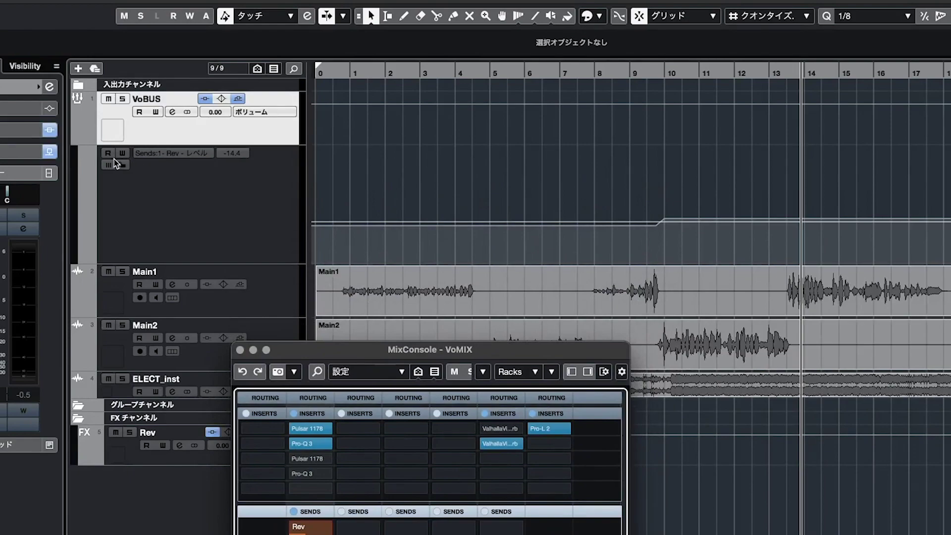
pyautogui.click(108, 153)
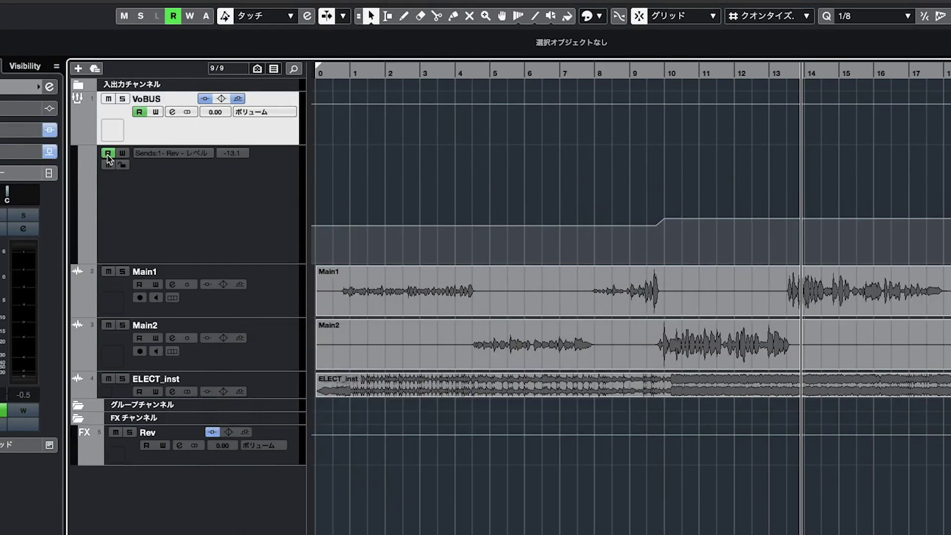
# Inspect the send-level automation step just before bar 10 and play the mix through it while watching the Rev send in the MixConsole.
pyautogui.moveTo(393, 74); pyautogui.dragTo(653, 168)
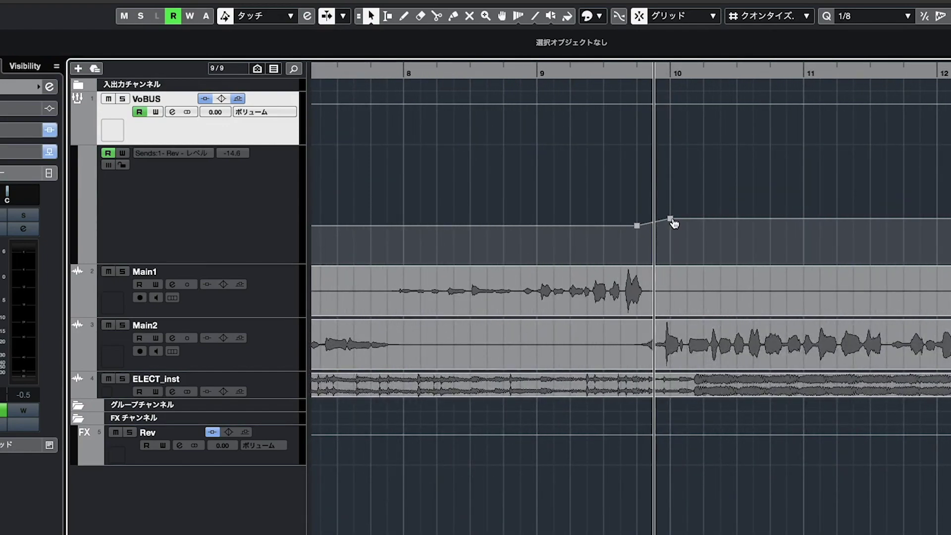
pyautogui.moveTo(584, 72); pyautogui.dragTo(505, 87)
pyautogui.press('F4')
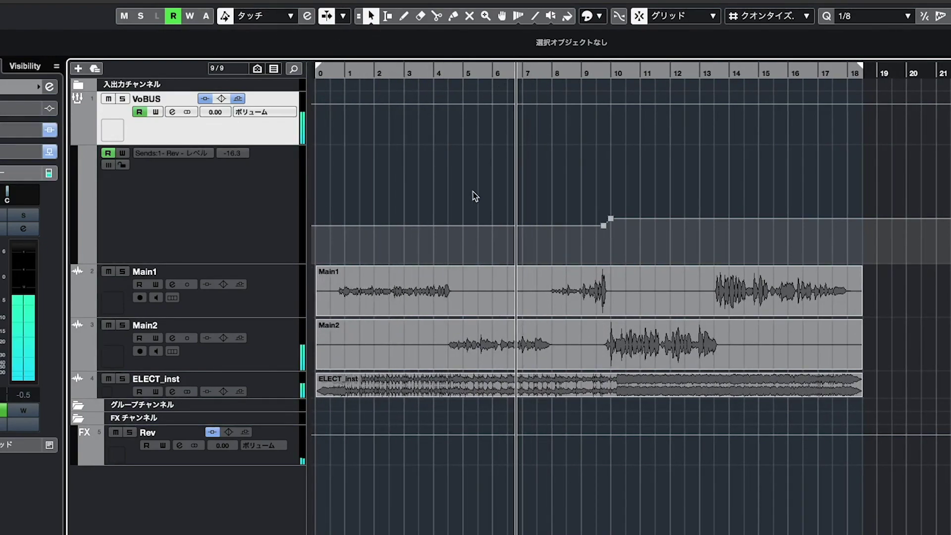
pyautogui.press('F4')
pyautogui.press('F3')
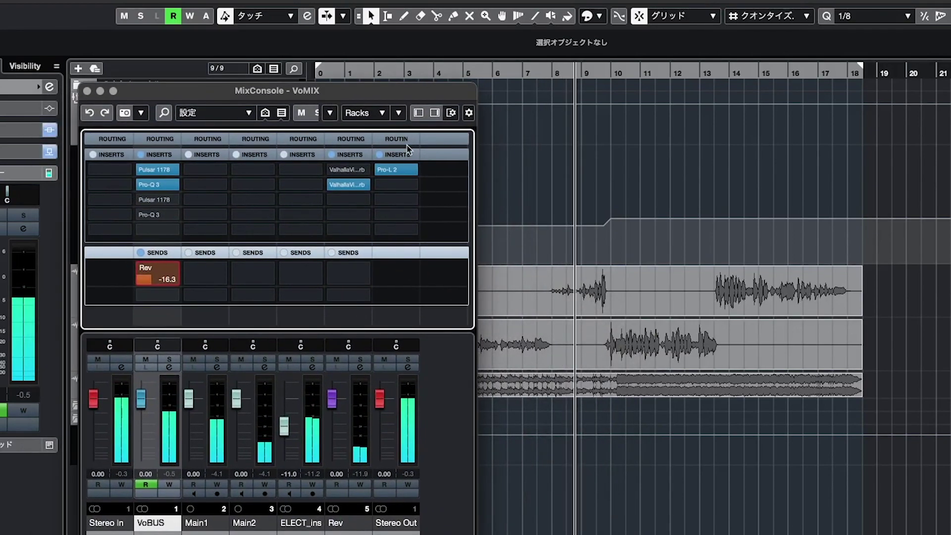
pyautogui.moveTo(352, 190)
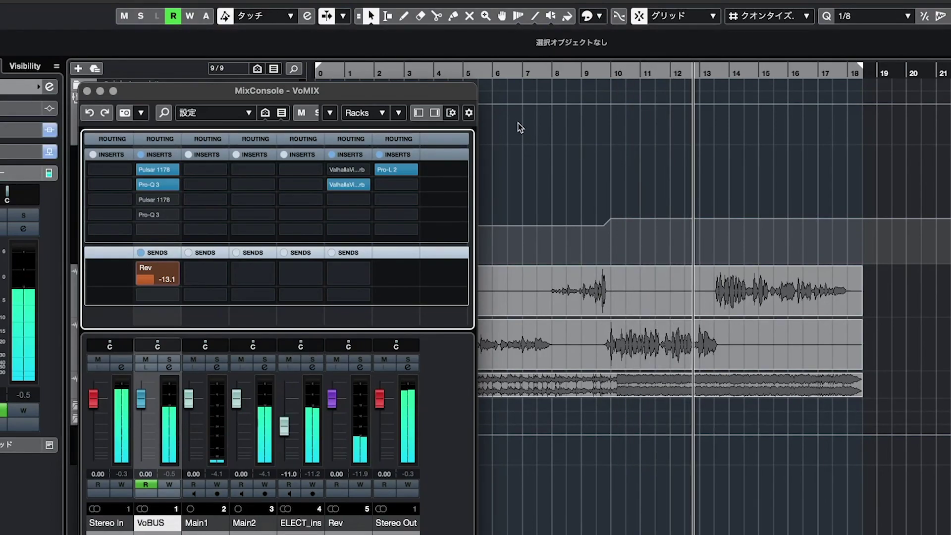
pyautogui.press('space')
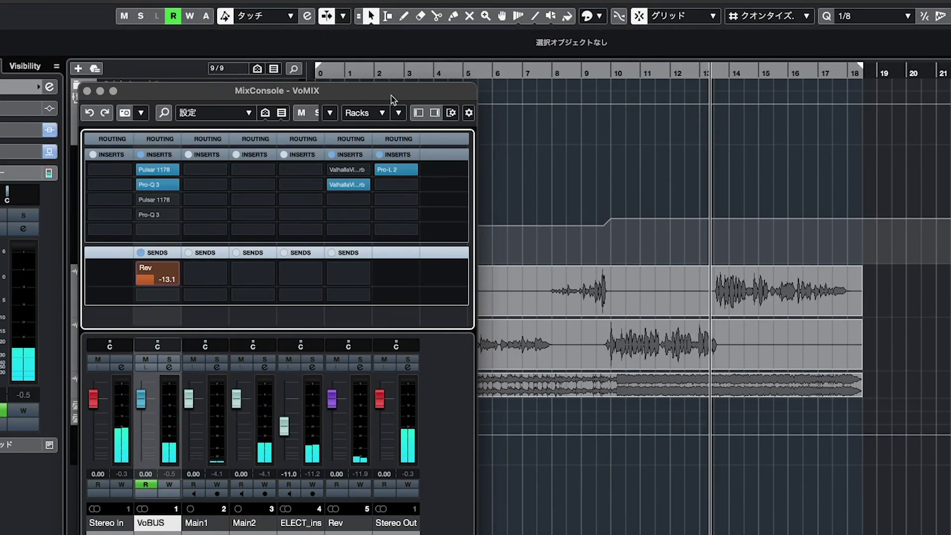
# Open the ValhallaVintageVerb editor on the Rev channel to review the plate settings, and close it again.
pyautogui.click(348, 184)
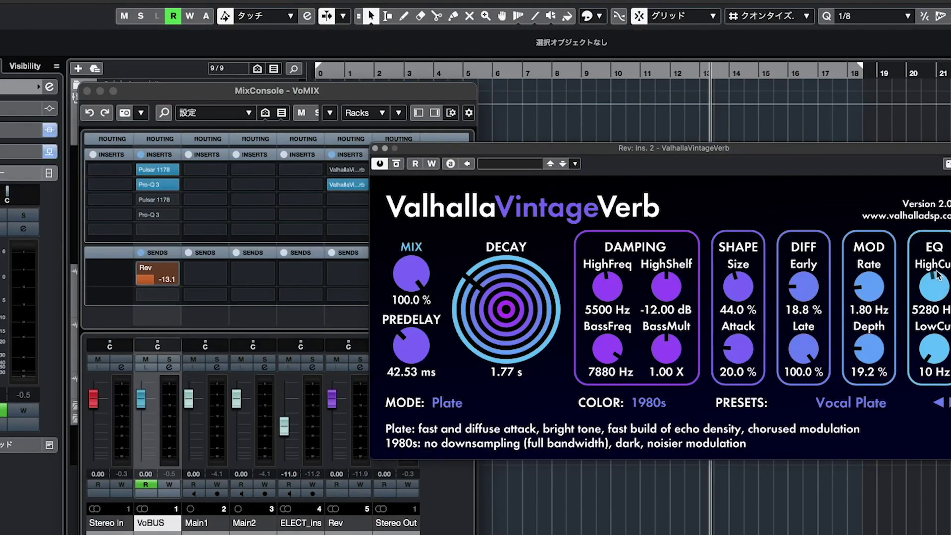
pyautogui.press('super+w')
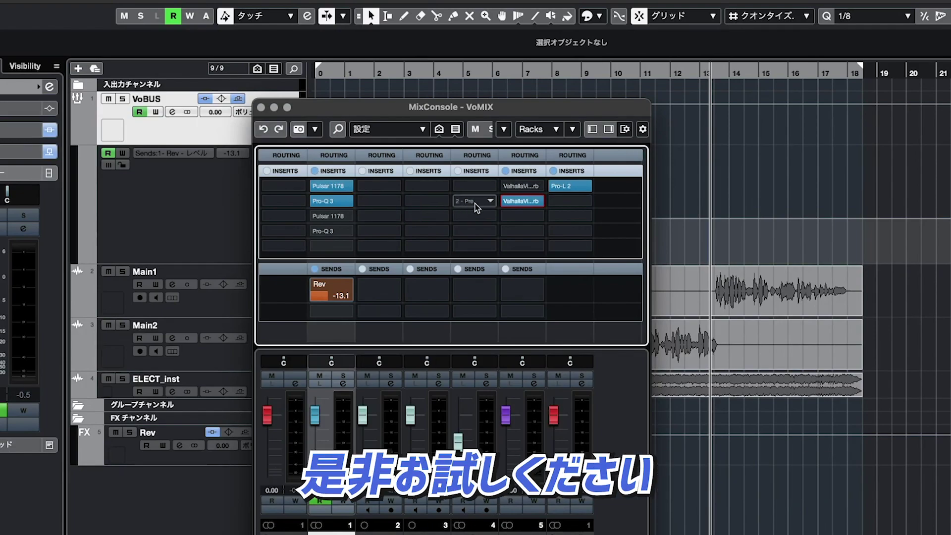
pyautogui.moveTo(325, 205); pyautogui.dragTo(316, 190)
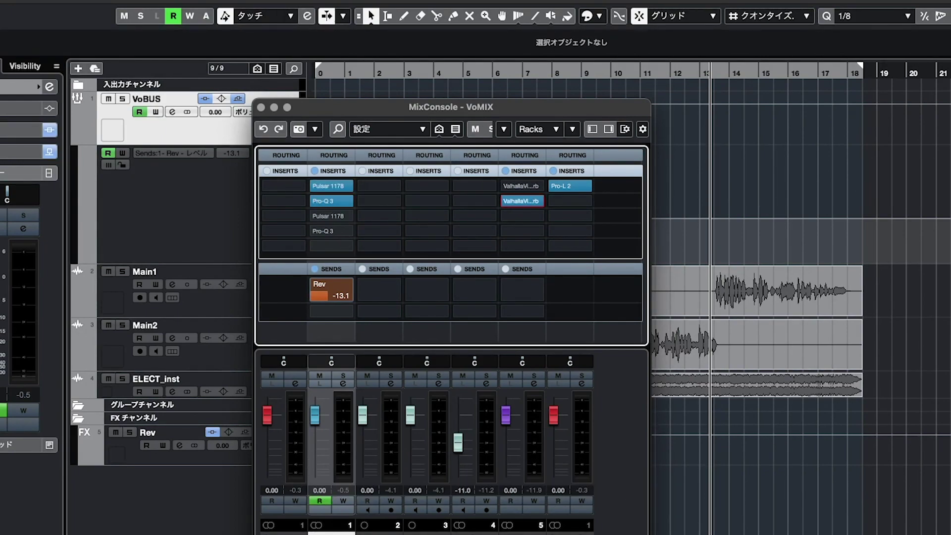
pyautogui.click(716, 140)
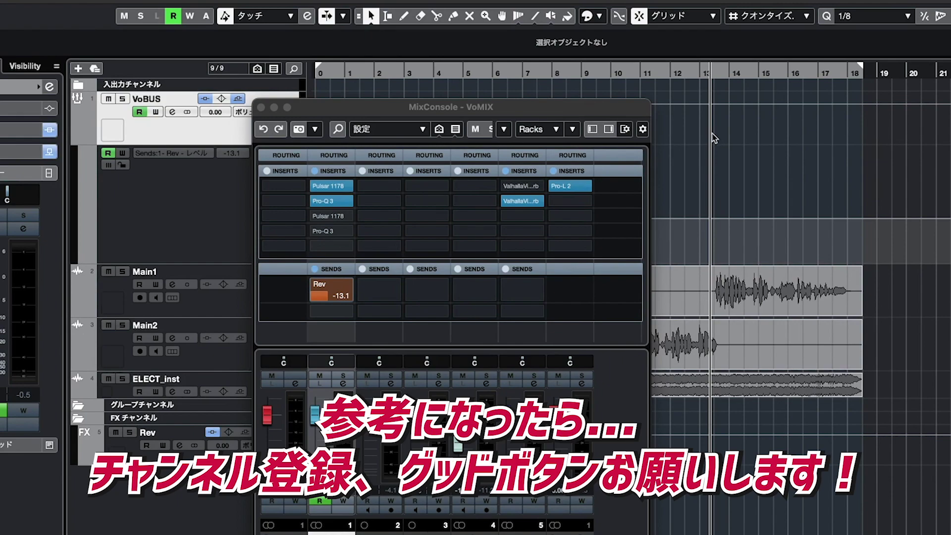